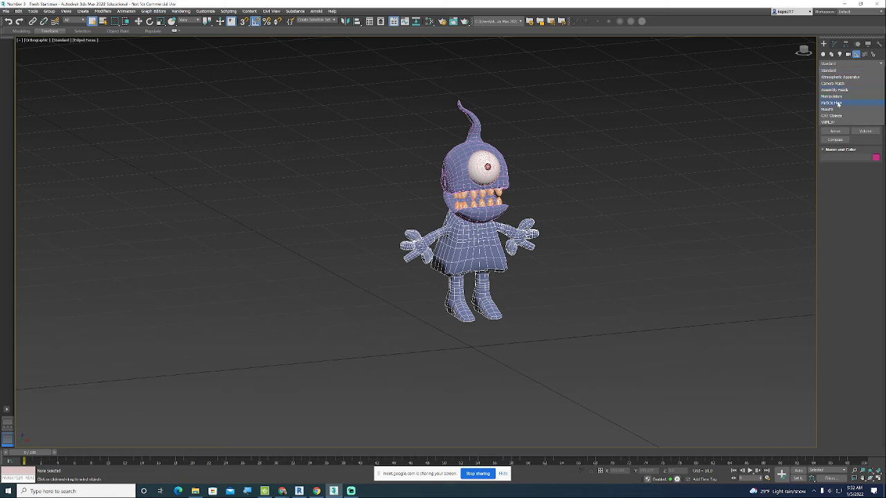
- Create a Base Human CAT rig on the ground beside the one-eyed character
{"action": "left_click", "coordinate": [831, 116]}
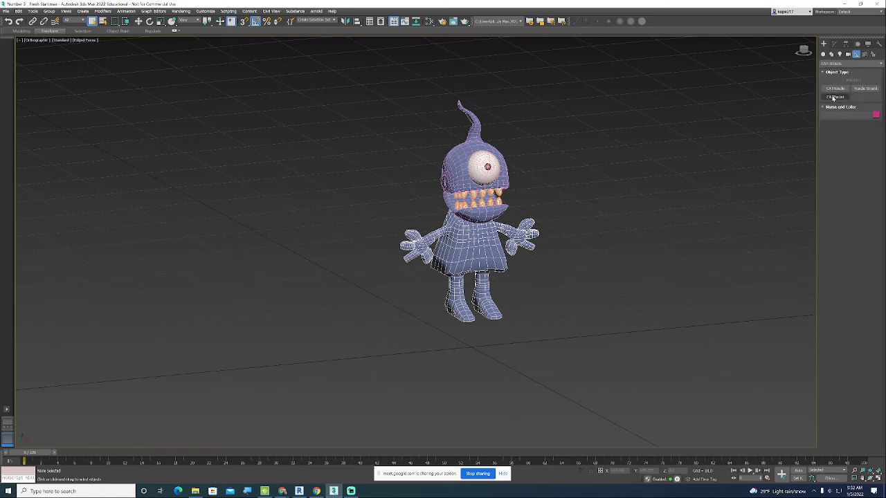
{"action": "left_click", "coordinate": [834, 98]}
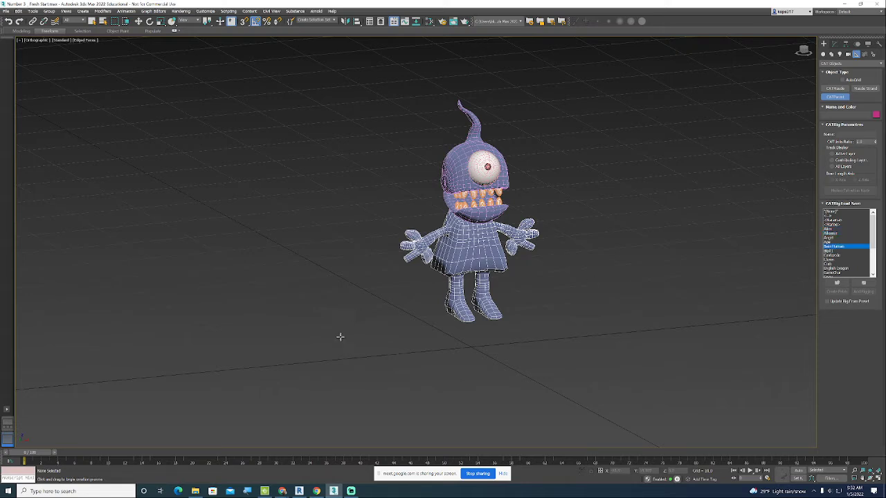
{"action": "left_click_drag", "start_coordinate": [340, 337], "coordinate": [342, 303]}
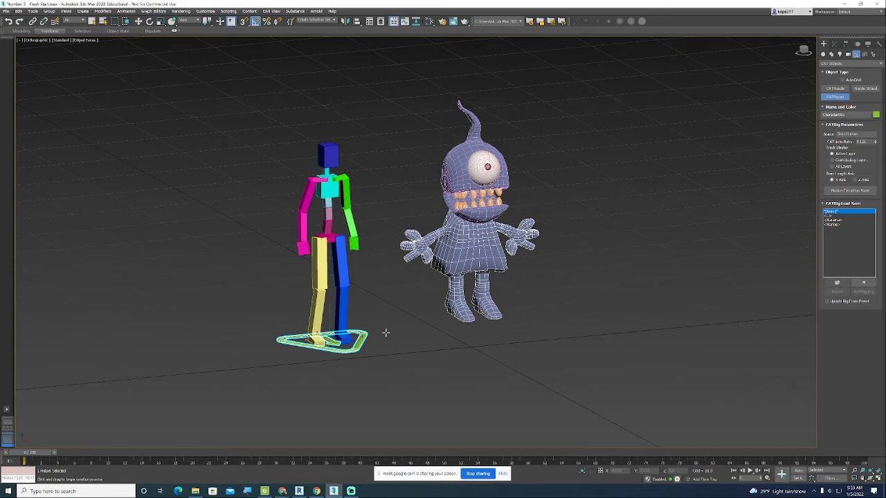
{"action": "right_click", "coordinate": [463, 353]}
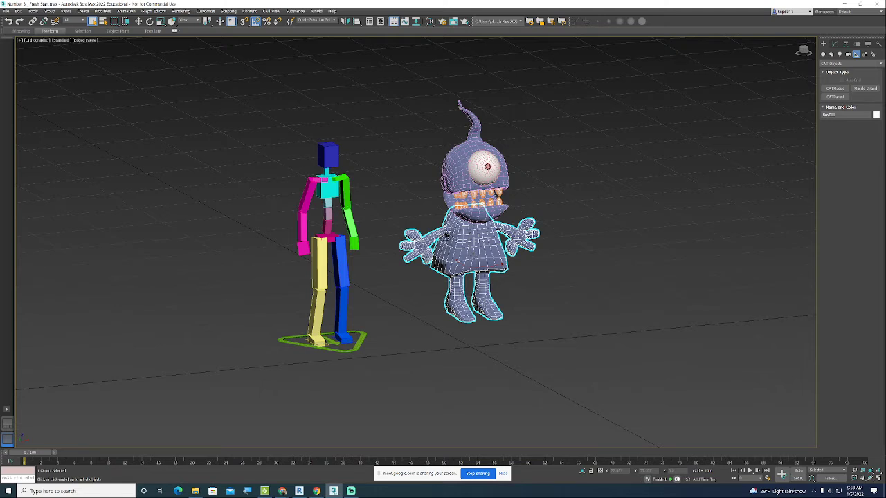
- Give the CAT rig a CATMotion layer, switch it to animation mode and play the walk cycle
{"action": "left_click", "coordinate": [359, 342]}
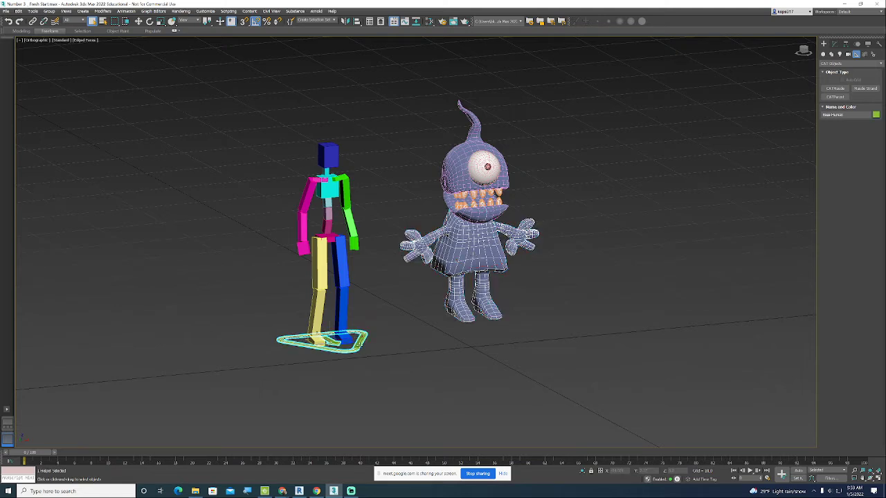
{"action": "left_click", "coordinate": [835, 44]}
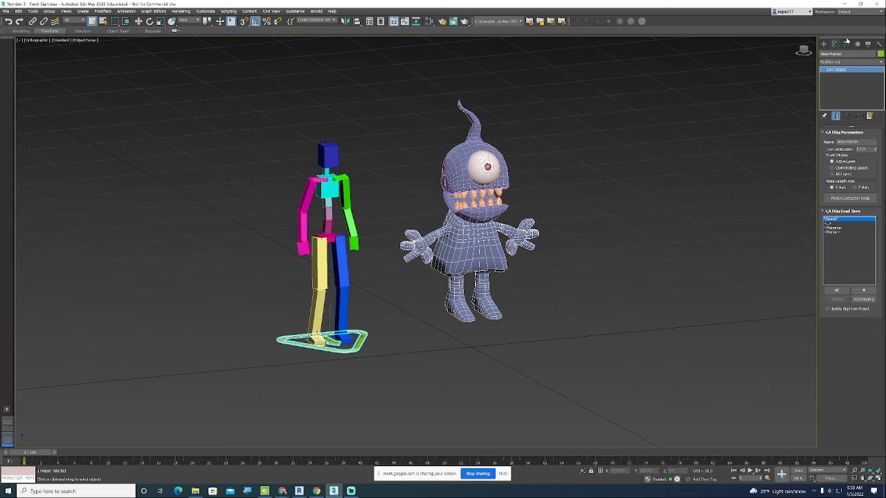
{"action": "left_click", "coordinate": [856, 44]}
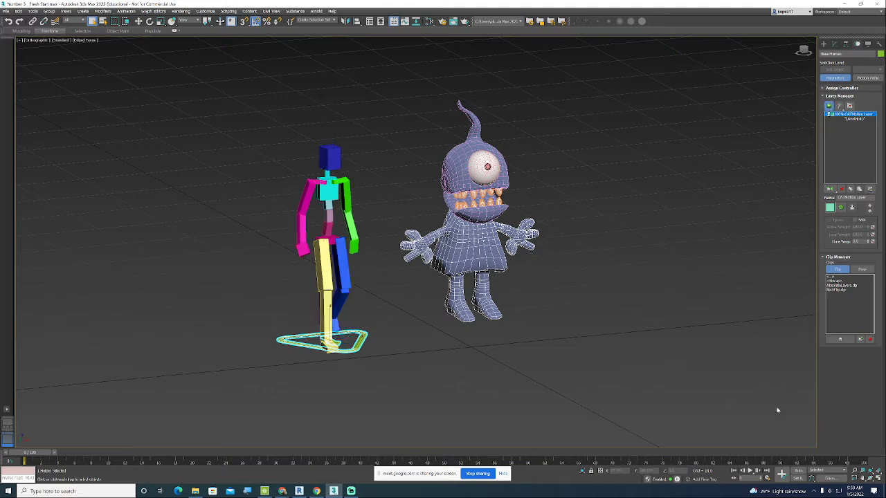
{"action": "left_click", "coordinate": [751, 471]}
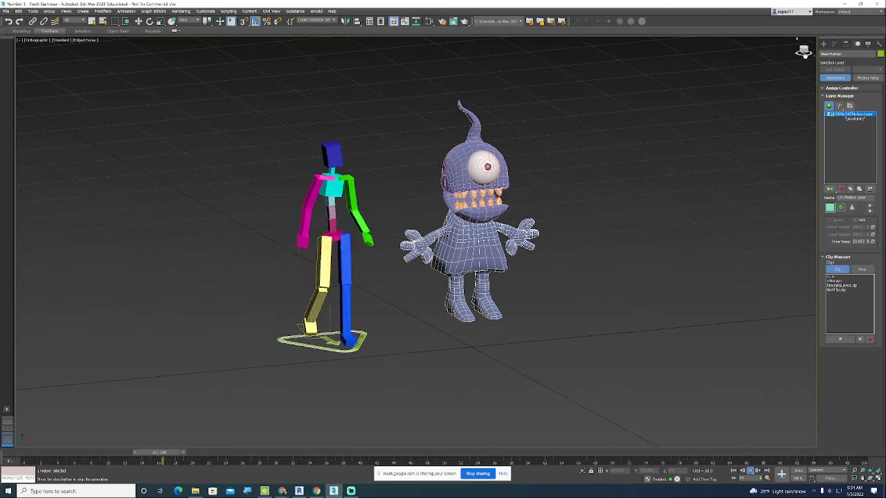
{"action": "left_click_drag", "start_coordinate": [804, 53], "coordinate": [805, 53]}
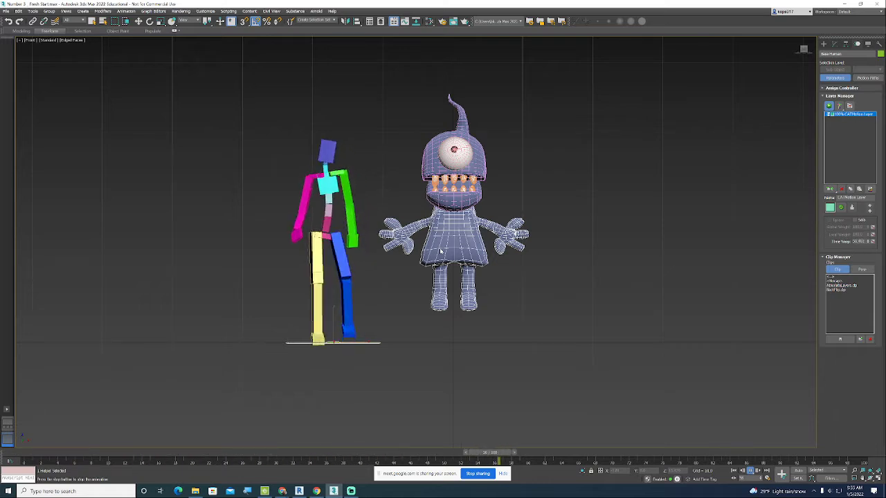
- Hide the screen-sharing notice, switch to Google Classroom in the browser and open the Computer Animation CP-A stream
{"action": "left_click", "coordinate": [503, 475]}
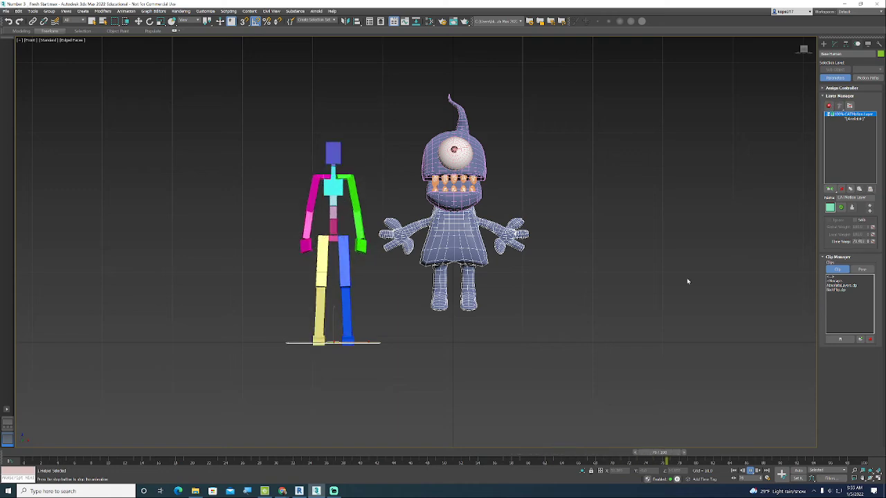
{"action": "mouse_move", "coordinate": [282, 492]}
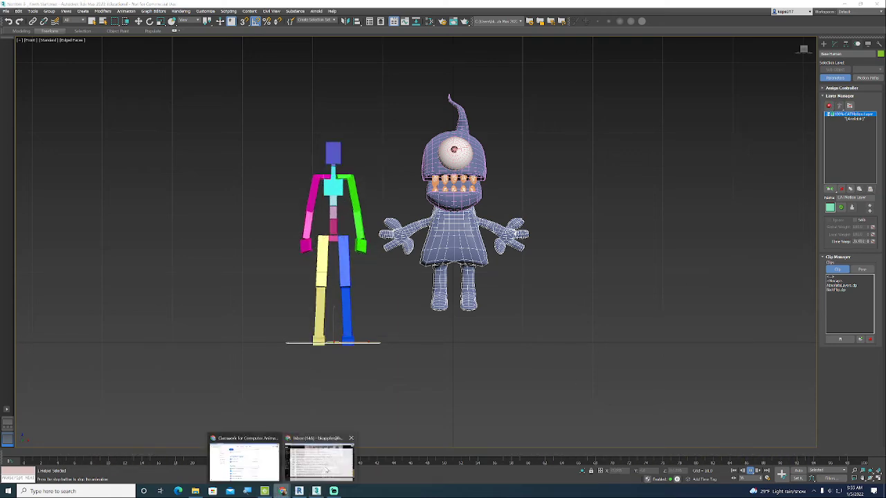
{"action": "left_click", "coordinate": [246, 461]}
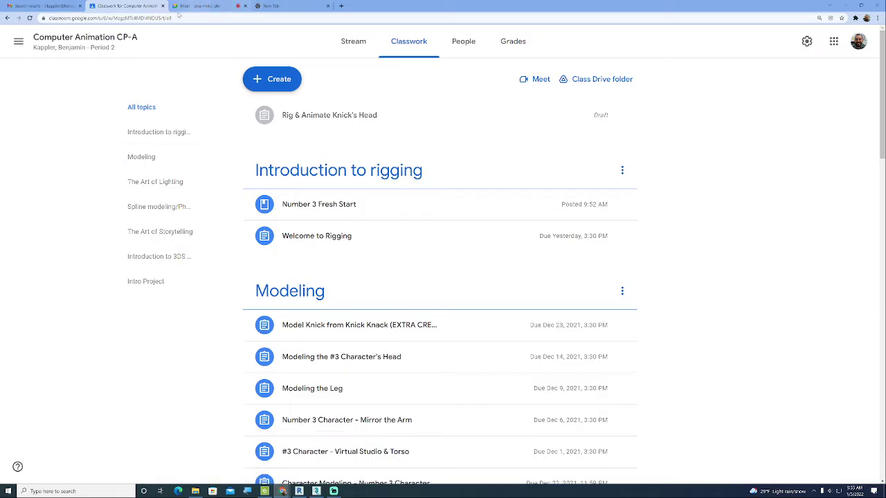
{"action": "left_click", "coordinate": [146, 111]}
{"action": "left_click", "coordinate": [81, 39]}
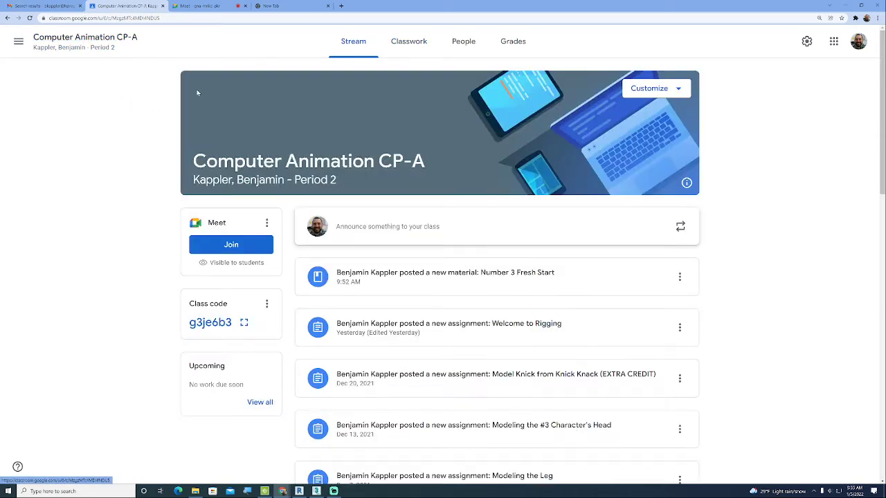
- Join the class's Google Meet call and end it for everyone
{"action": "left_click", "coordinate": [216, 245]}
{"action": "left_click", "coordinate": [548, 267]}
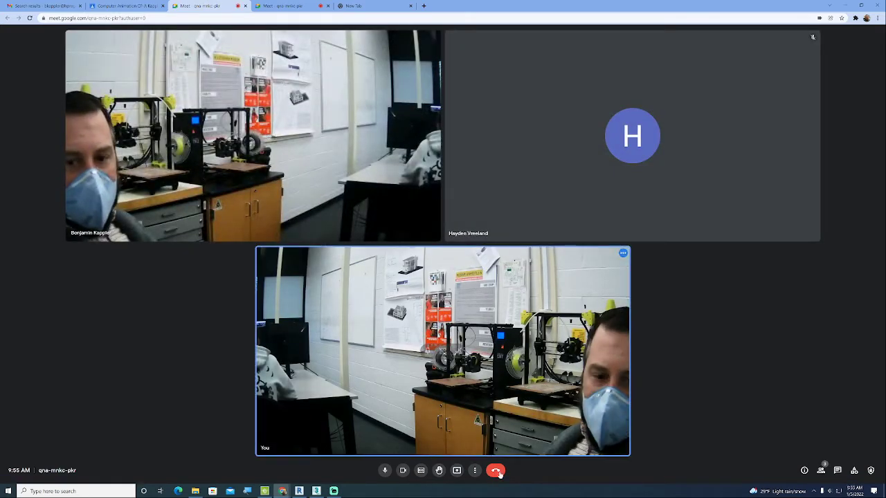
{"action": "left_click", "coordinate": [495, 470]}
{"action": "left_click", "coordinate": [498, 293]}
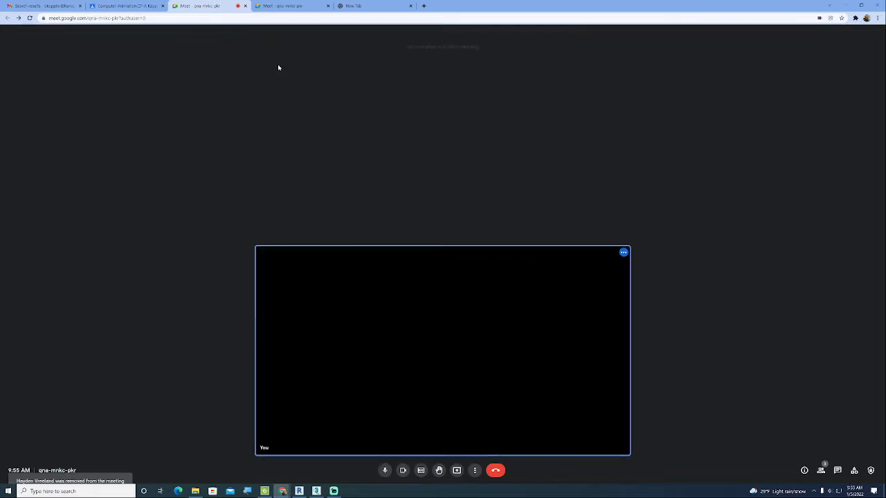
- Check the recording in Streamlabs Desktop, and minimize it and the browser to return to 3ds Max
{"action": "left_click", "coordinate": [334, 491]}
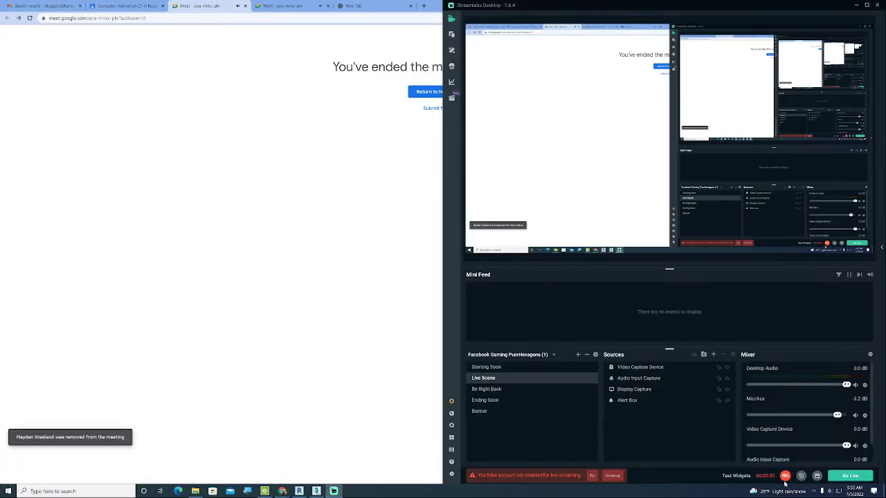
{"action": "left_click", "coordinate": [129, 6]}
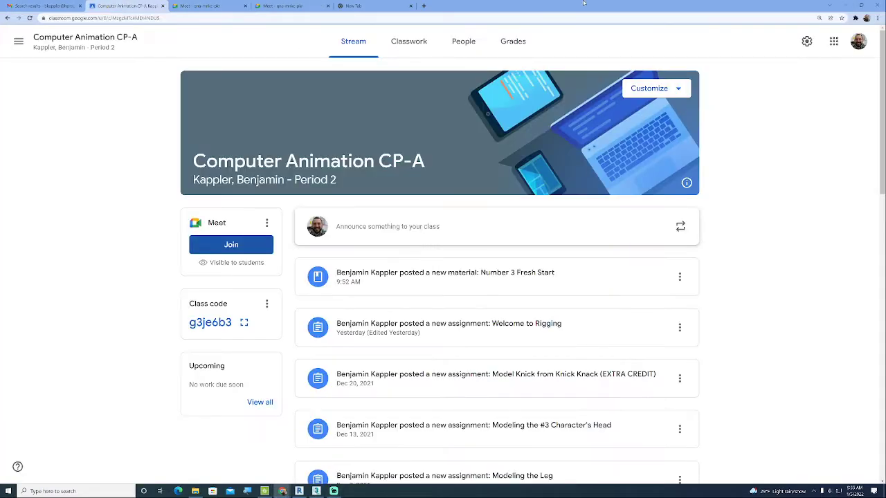
{"action": "left_click", "coordinate": [845, 4]}
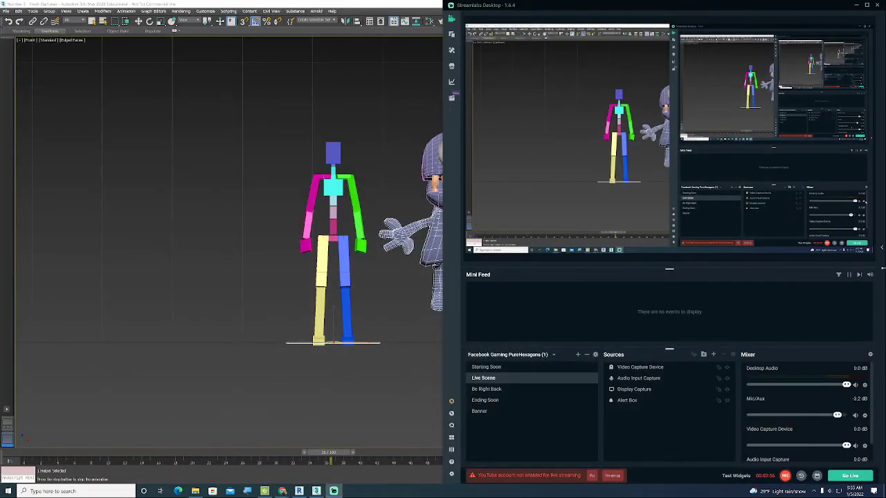
{"action": "left_click", "coordinate": [856, 6]}
- View the walking rig from an angle, stop the animation playback and clear the selection
{"action": "middle_click_drag", "start_coordinate": [503, 260], "coordinate": [541, 290]}
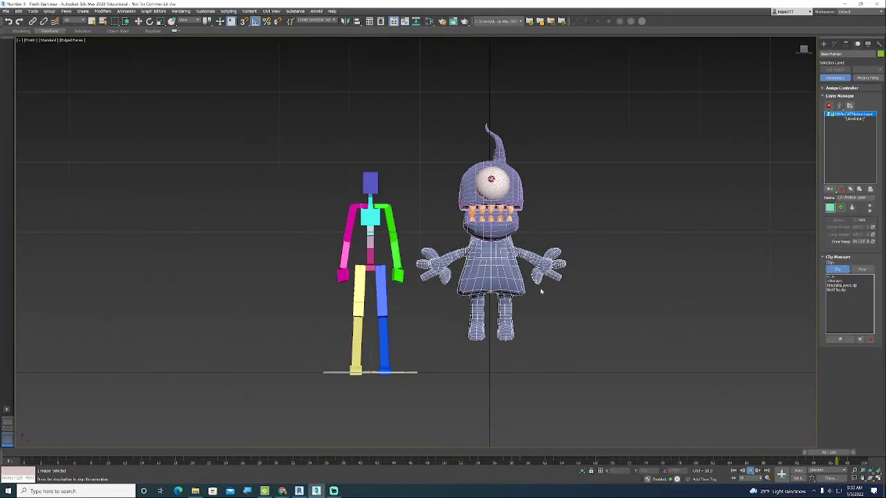
{"action": "left_click_drag", "start_coordinate": [803, 50], "coordinate": [822, 66]}
{"action": "middle_click_drag", "start_coordinate": [461, 131], "coordinate": [570, 194]}
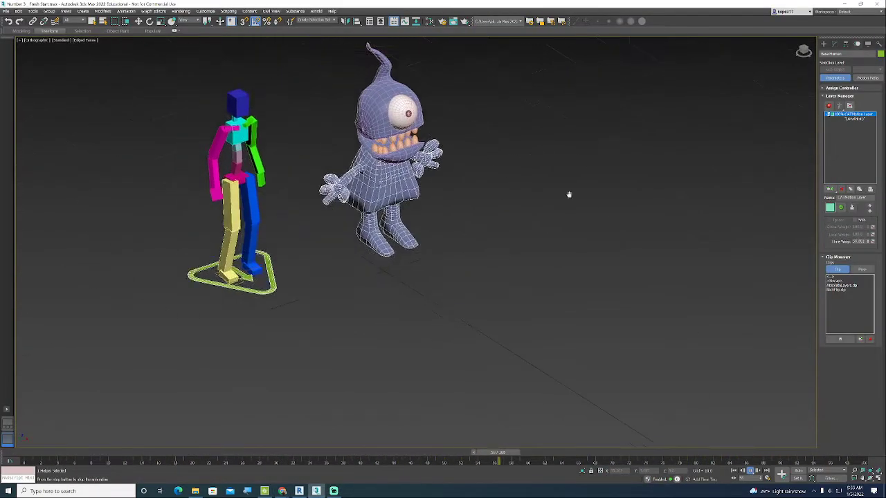
{"action": "scroll", "coordinate": [329, 239], "scroll_direction": "up", "scroll_amount": 2}
{"action": "scroll", "coordinate": [339, 253], "scroll_direction": "up", "scroll_amount": 2}
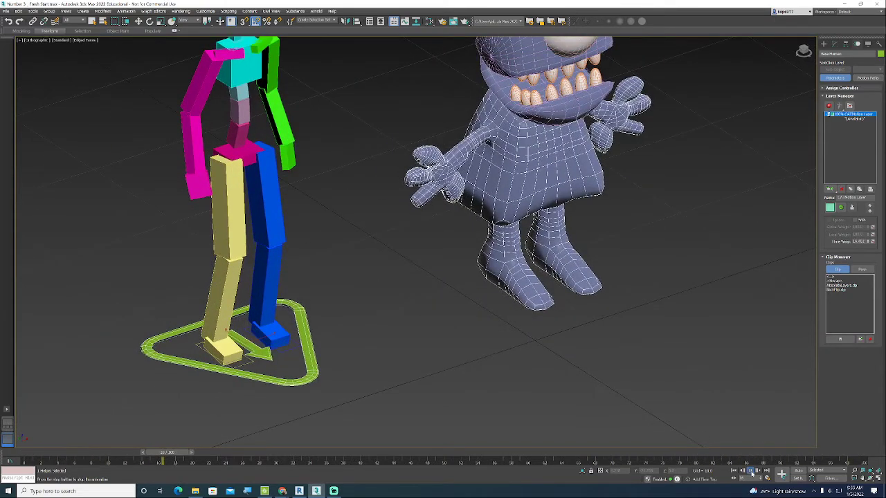
{"action": "left_click", "coordinate": [750, 471]}
{"action": "scroll", "coordinate": [461, 356], "scroll_direction": "down", "scroll_amount": 3}
{"action": "left_click", "coordinate": [463, 328]}
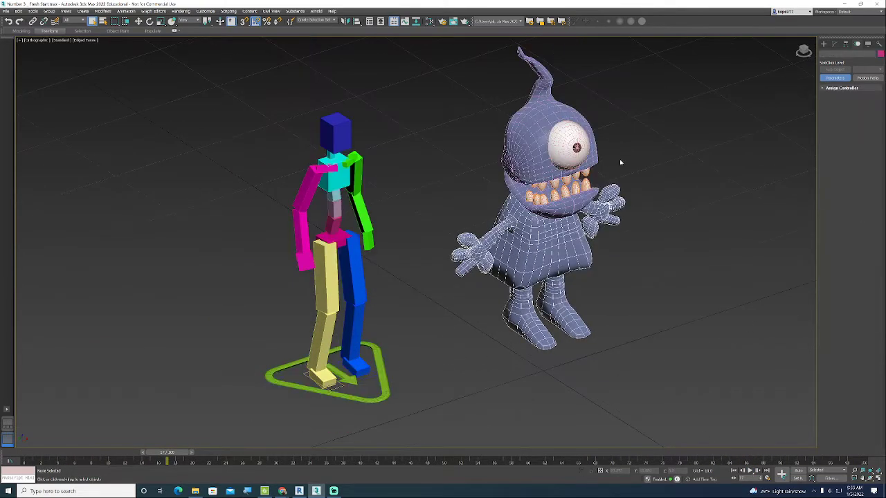
- Delete the CAT rig in the front view, leaving only the character
{"action": "left_click", "coordinate": [803, 52]}
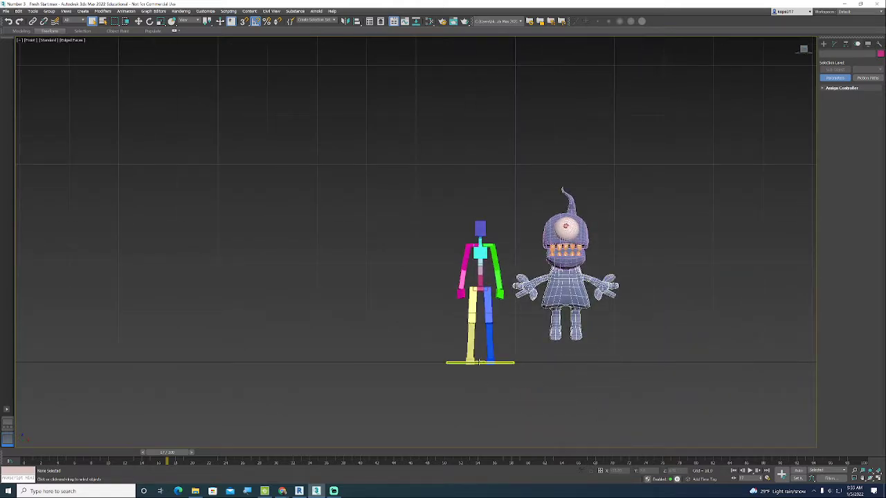
{"action": "left_click", "coordinate": [478, 361]}
{"action": "key", "text": "Delete"}
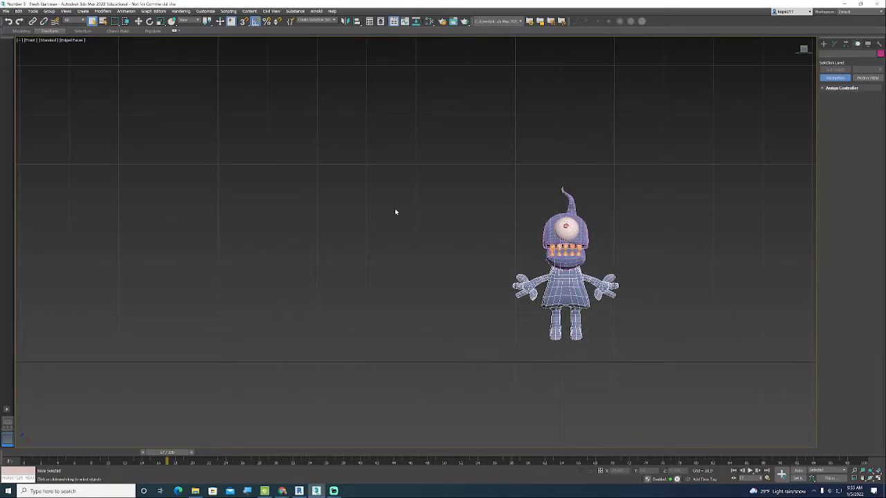
- Select all parts of the character and move them down to the ground line in the front view
{"action": "middle_click_drag", "start_coordinate": [625, 344], "coordinate": [538, 286]}
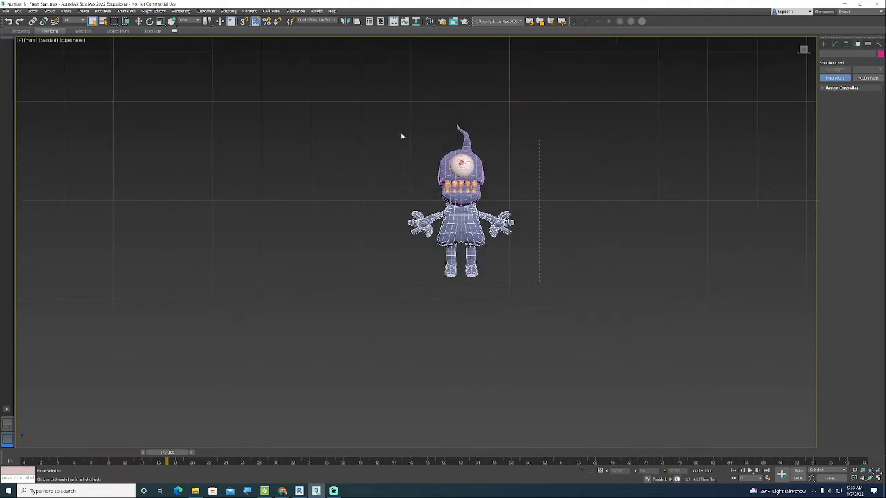
{"action": "left_click_drag", "start_coordinate": [401, 136], "coordinate": [408, 117]}
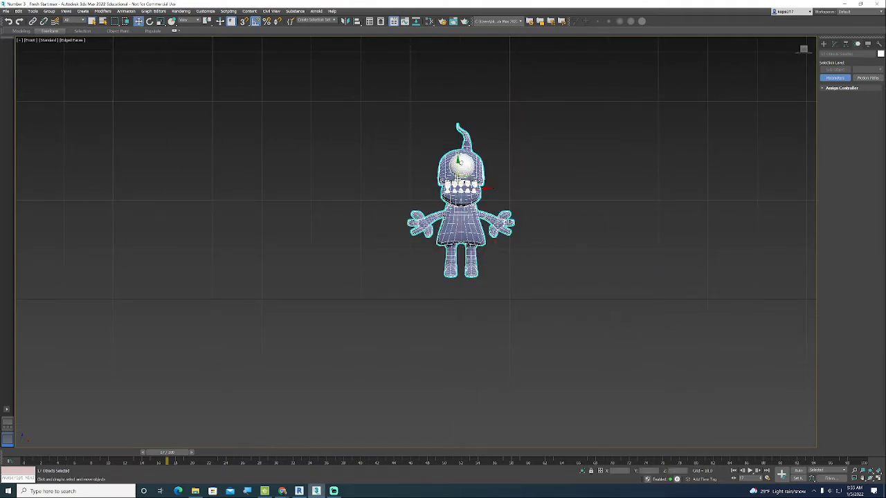
{"action": "mouse_move", "coordinate": [458, 179]}
{"action": "left_mouse_down"}
{"action": "mouse_move", "coordinate": [459, 199]}
{"action": "mouse_move", "coordinate": [457, 182]}
{"action": "left_mouse_up"}
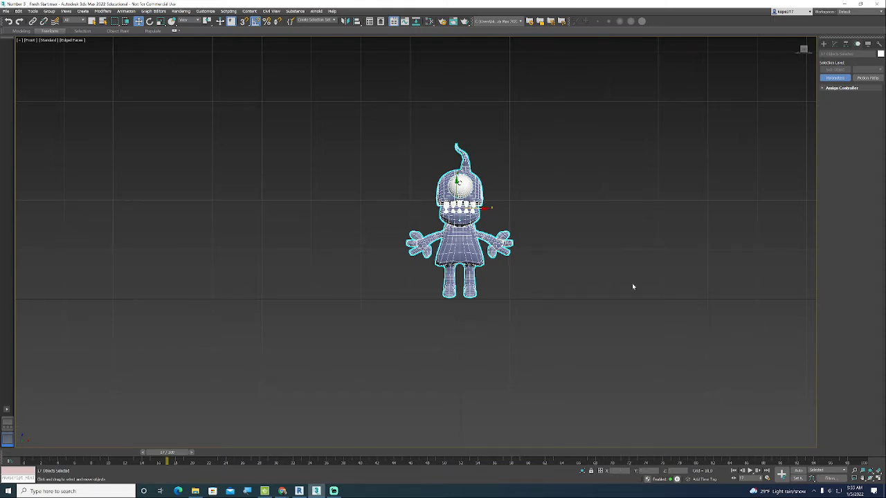
- Move the whole character along Y in the top view so its arms line up with the grid's centre line
{"action": "left_click_drag", "start_coordinate": [800, 52], "coordinate": [712, 76]}
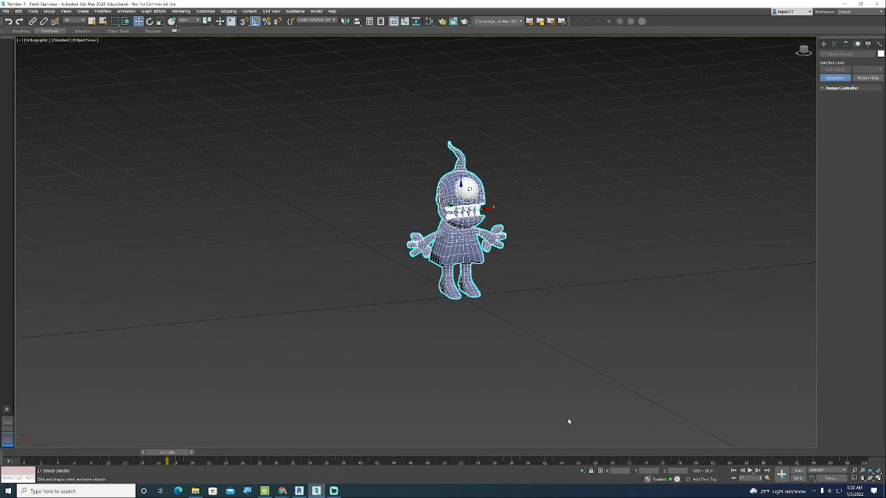
{"action": "key", "text": "t"}
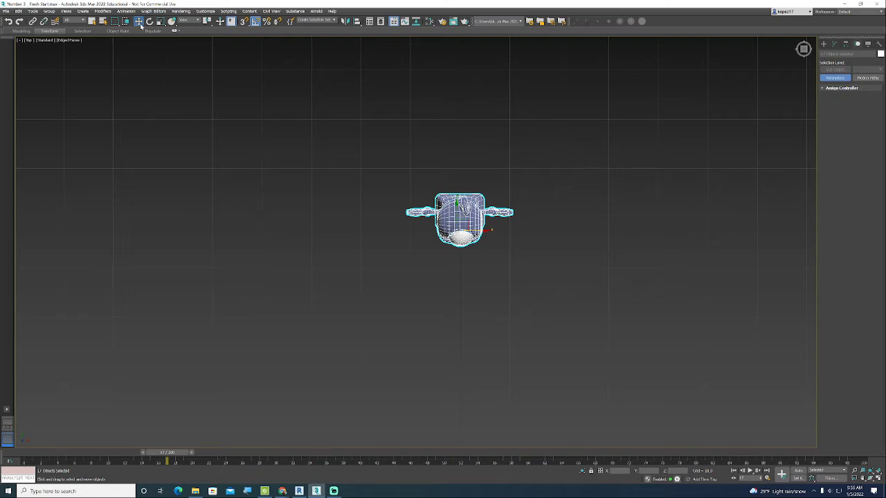
{"action": "left_click_drag", "start_coordinate": [456, 208], "coordinate": [475, 226]}
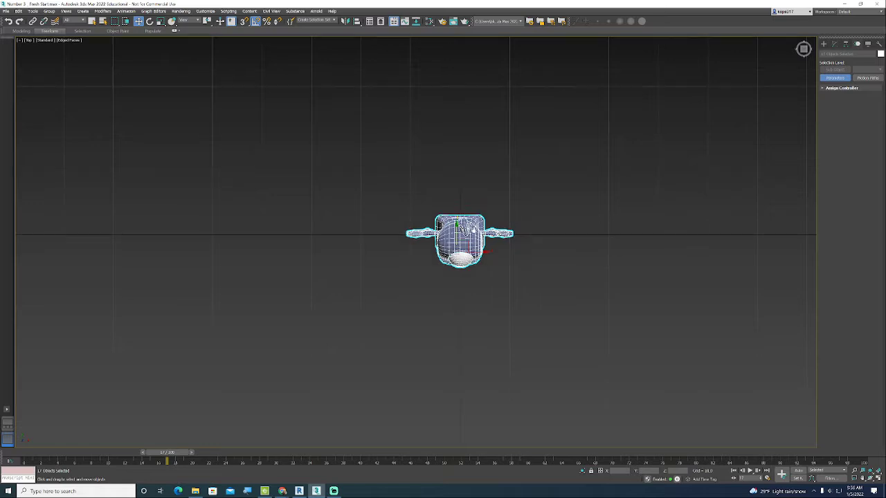
- Inspect the feet against the grid and lower the character slightly in the front view to rest on the ground line
{"action": "left_click_drag", "start_coordinate": [804, 50], "coordinate": [794, 23]}
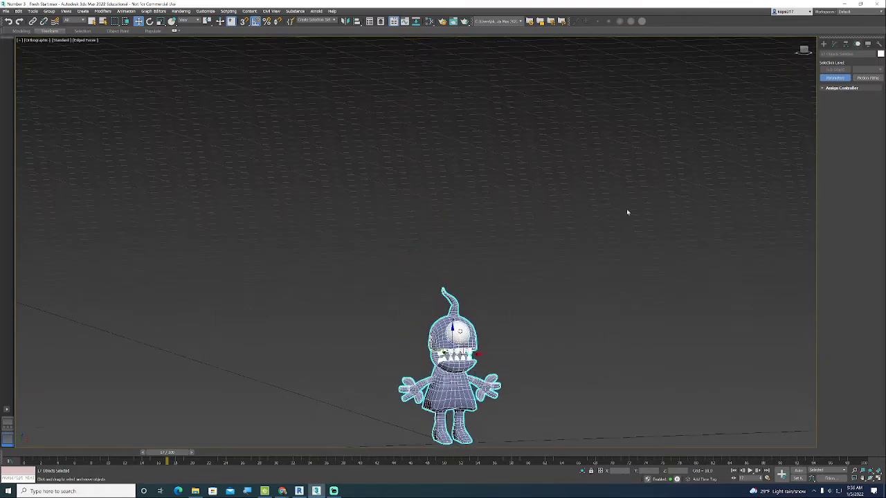
{"action": "middle_click_drag", "start_coordinate": [462, 396], "coordinate": [452, 319]}
{"action": "scroll", "coordinate": [462, 380], "scroll_direction": "up", "scroll_amount": 6}
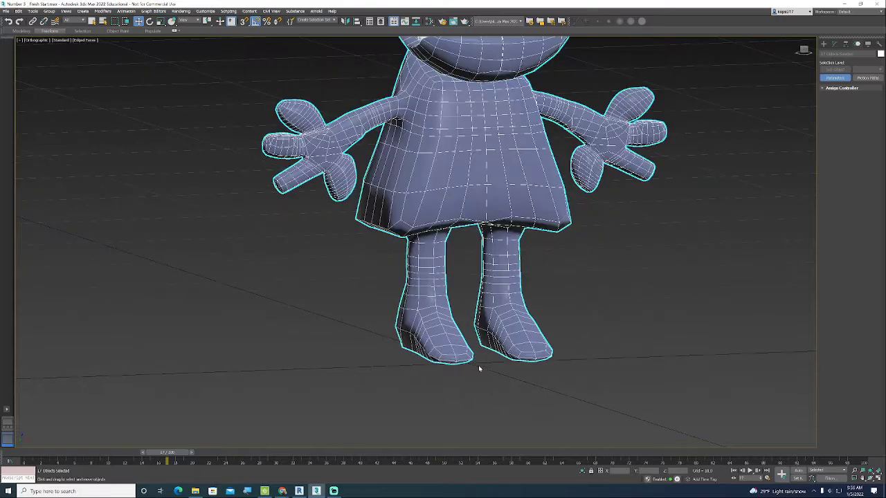
{"action": "left_click", "coordinate": [803, 51]}
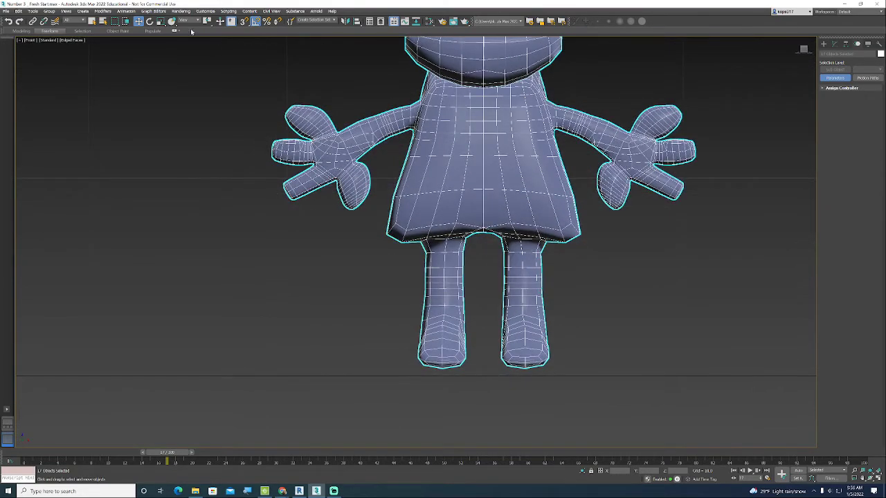
{"action": "scroll", "coordinate": [434, 173], "scroll_direction": "down", "scroll_amount": 4}
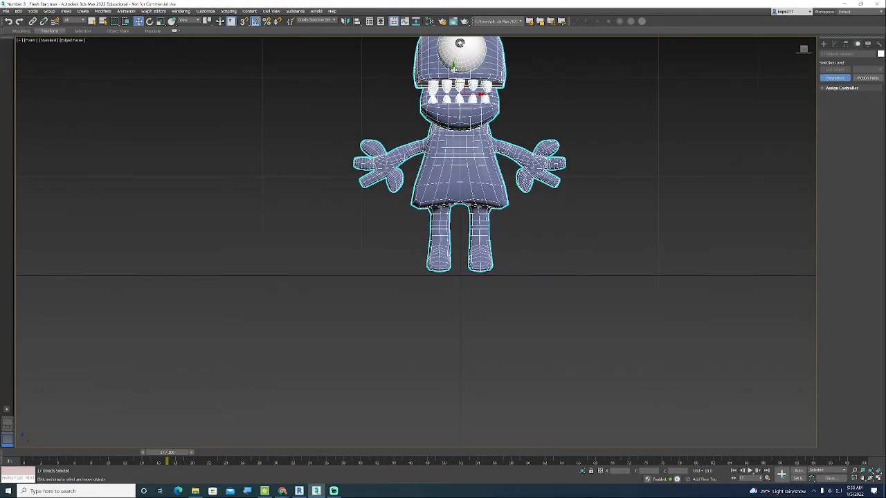
{"action": "left_click_drag", "start_coordinate": [453, 70], "coordinate": [454, 73]}
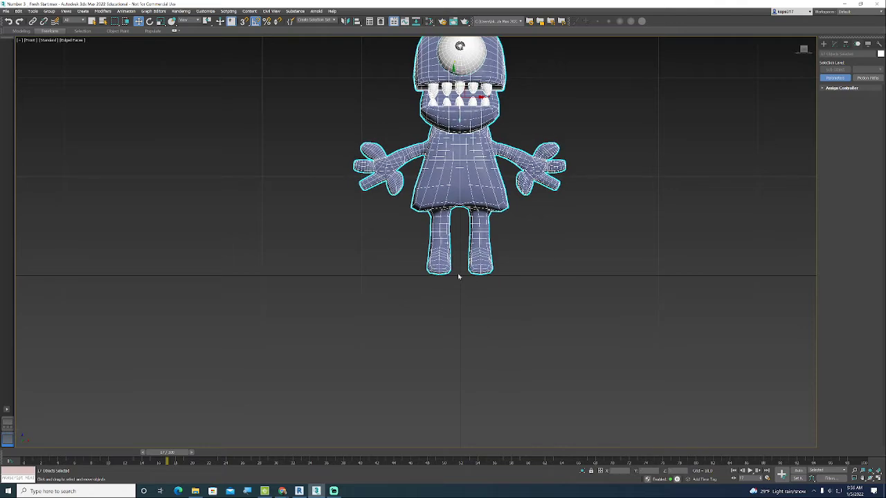
- Start creating a CATParent from the CAT Objects helpers, with the character shown at an angle
{"action": "left_click_drag", "start_coordinate": [802, 51], "coordinate": [641, 215]}
{"action": "left_click", "coordinate": [823, 44]}
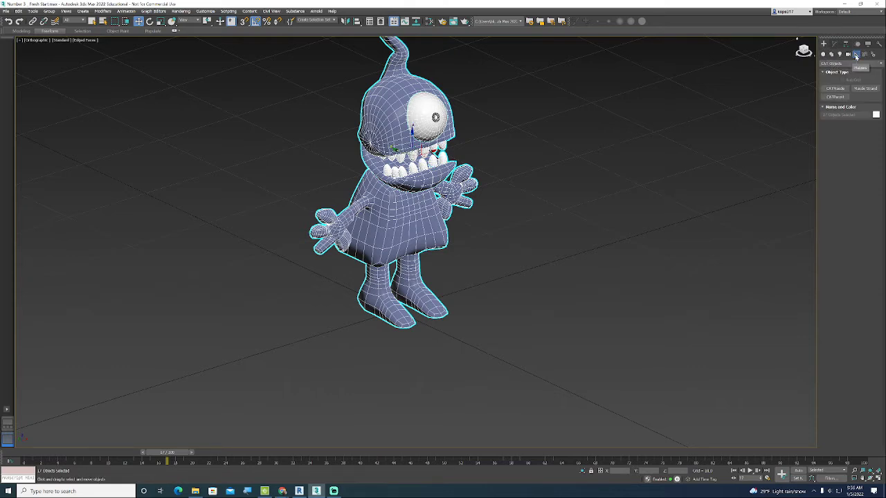
{"action": "left_click", "coordinate": [851, 63]}
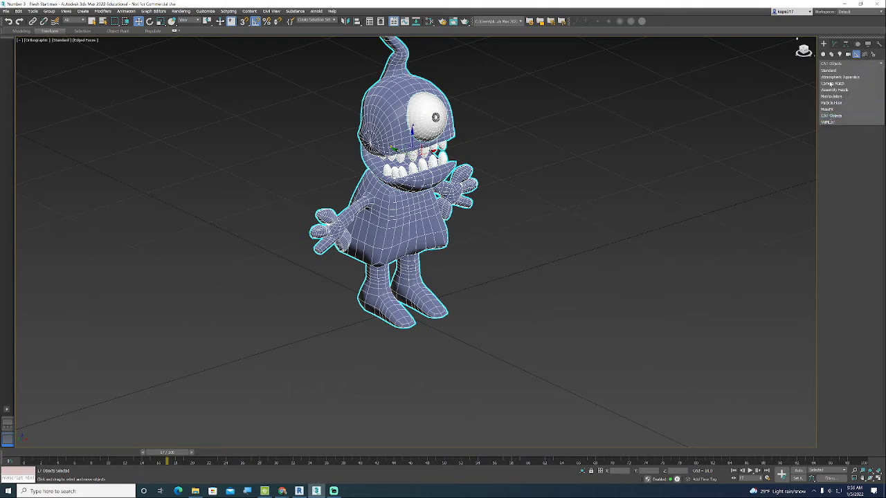
{"action": "left_click", "coordinate": [832, 115]}
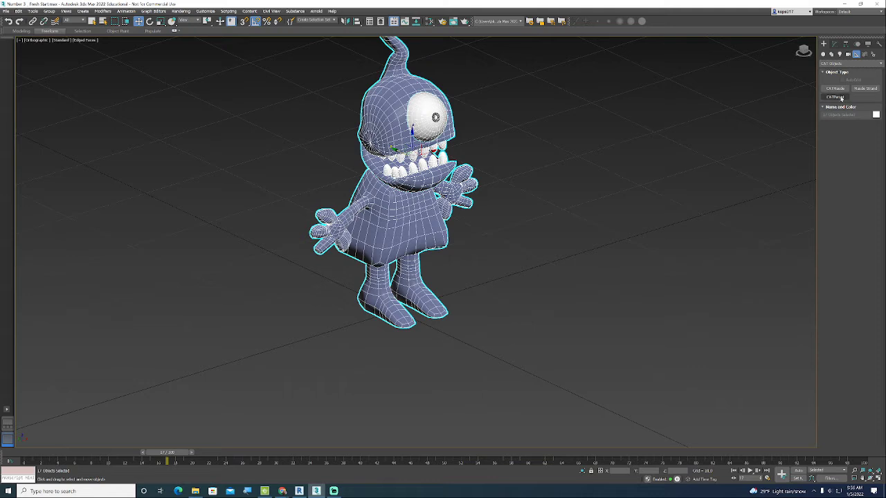
{"action": "left_click", "coordinate": [839, 97]}
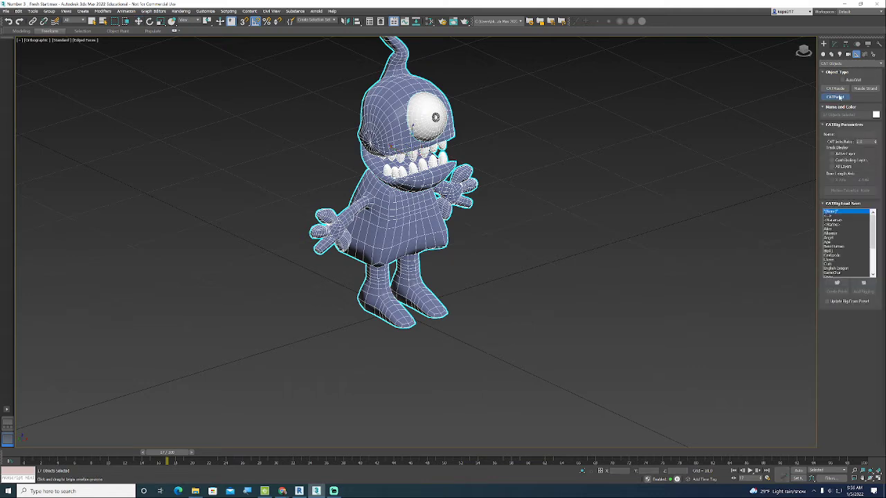
- Browse the CAT rig presets, place an Alien rig beside the character, and delete it
{"action": "scroll", "coordinate": [874, 244], "scroll_direction": "down", "scroll_amount": 3}
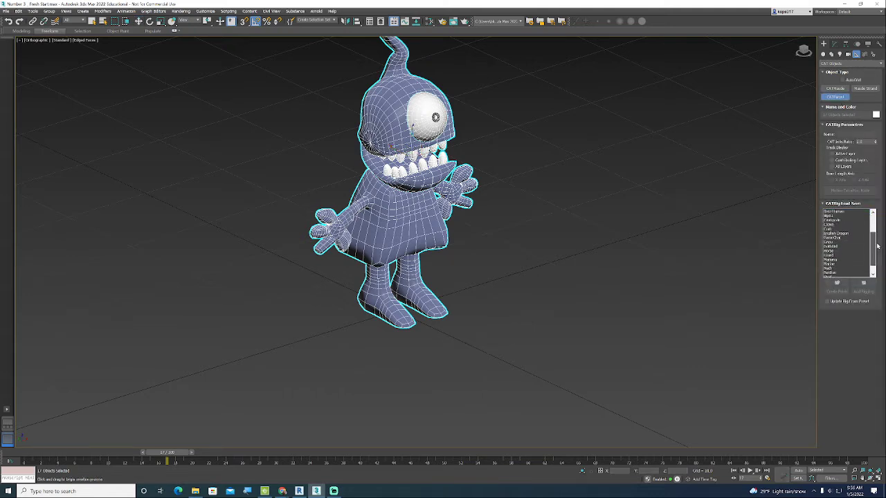
{"action": "scroll", "coordinate": [876, 262], "scroll_direction": "up", "scroll_amount": 3}
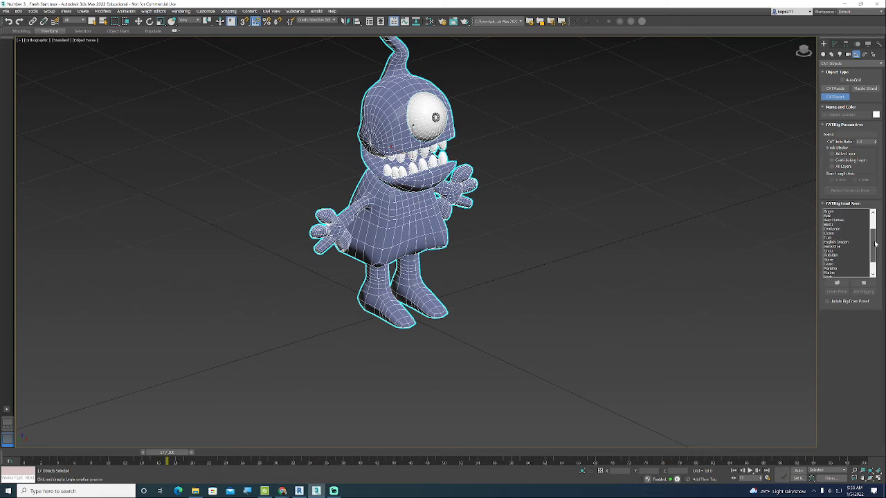
{"action": "left_click", "coordinate": [829, 229]}
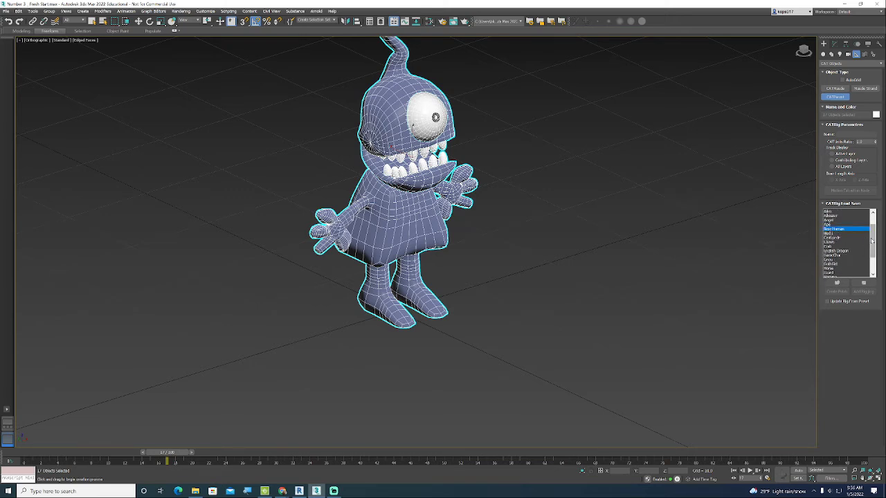
{"action": "scroll", "coordinate": [872, 256], "scroll_direction": "down", "scroll_amount": 2}
{"action": "scroll", "coordinate": [871, 255], "scroll_direction": "down", "scroll_amount": 2}
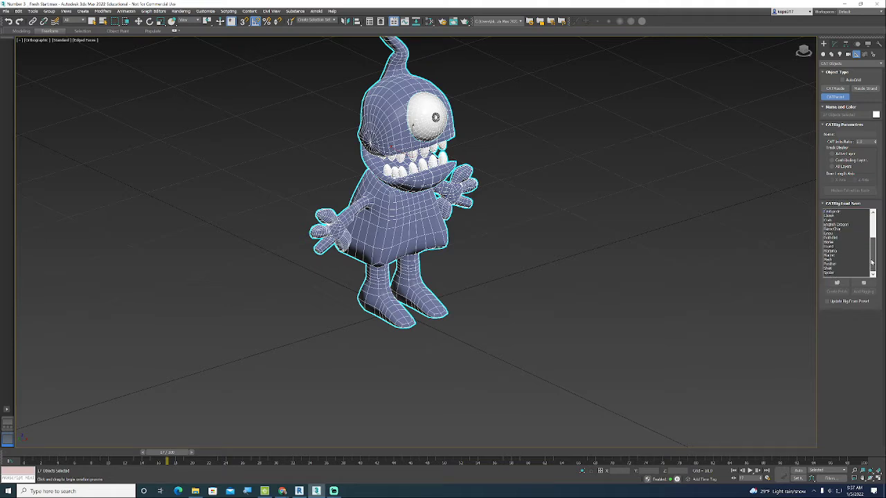
{"action": "scroll", "coordinate": [872, 262], "scroll_direction": "up", "scroll_amount": 5}
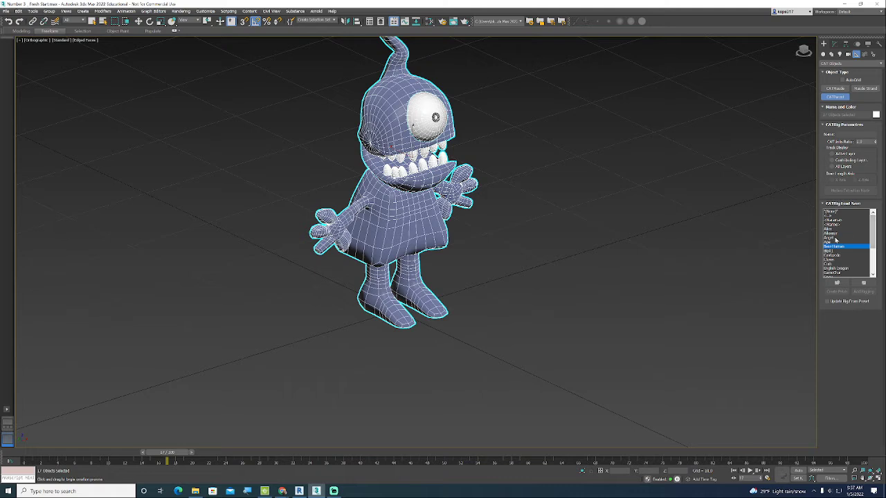
{"action": "left_click", "coordinate": [830, 229]}
{"action": "left_click_drag", "start_coordinate": [263, 350], "coordinate": [275, 255]}
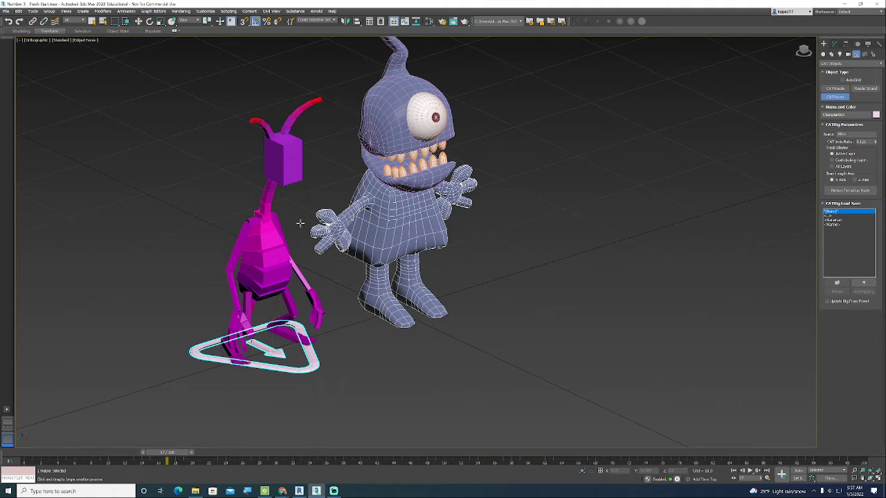
{"action": "key", "text": "Delete"}
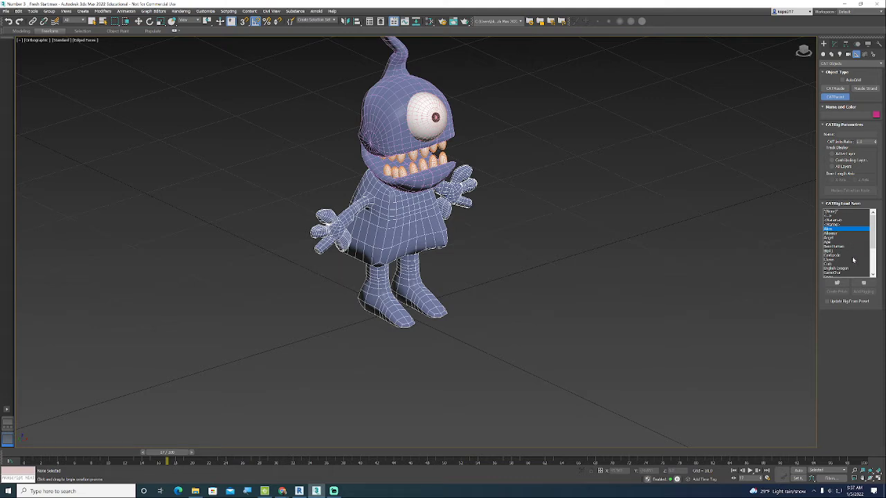
- Place a Base Human CAT rig beside the character and set its CAT Units Ratio to 0.077
{"action": "left_click", "coordinate": [827, 239]}
{"action": "left_click", "coordinate": [834, 250]}
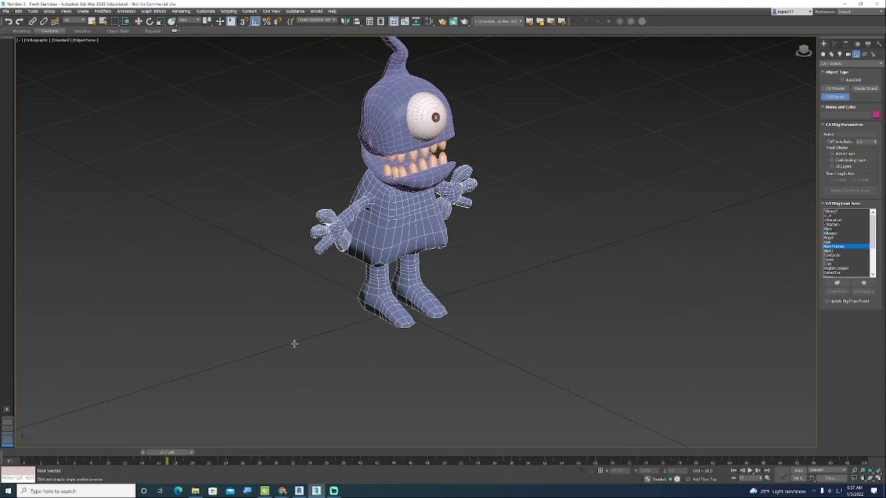
{"action": "left_click_drag", "start_coordinate": [293, 344], "coordinate": [308, 277]}
{"action": "left_click_drag", "start_coordinate": [298, 312], "coordinate": [310, 233]}
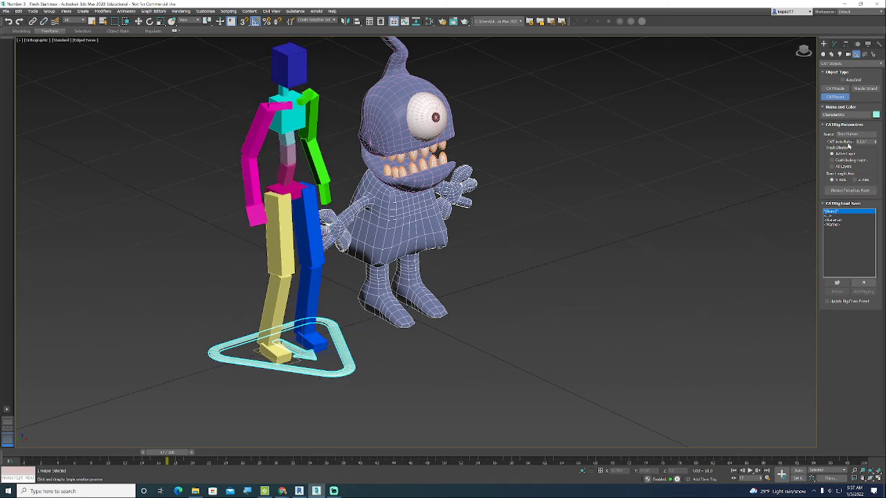
{"action": "left_click_drag", "start_coordinate": [876, 142], "coordinate": [875, 140]}
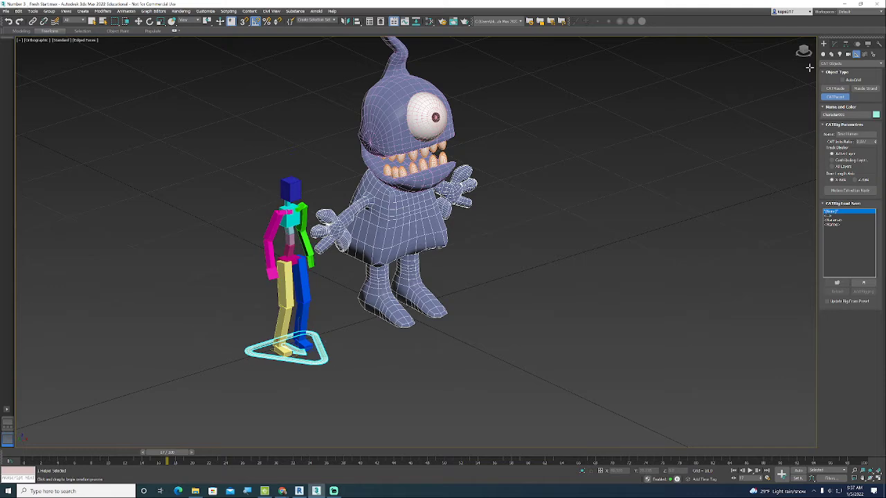
- Make the character's body mesh see-through in the front view
{"action": "left_click", "coordinate": [803, 51]}
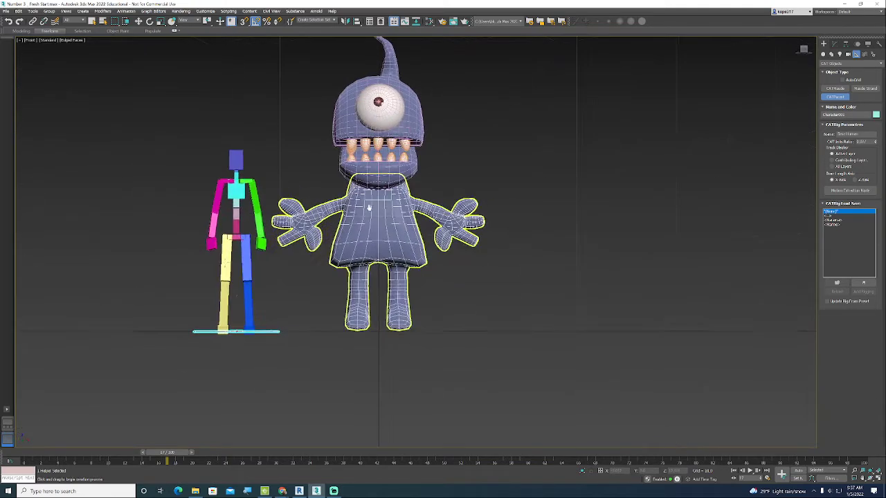
{"action": "scroll", "coordinate": [212, 273], "scroll_direction": "up", "scroll_amount": 3}
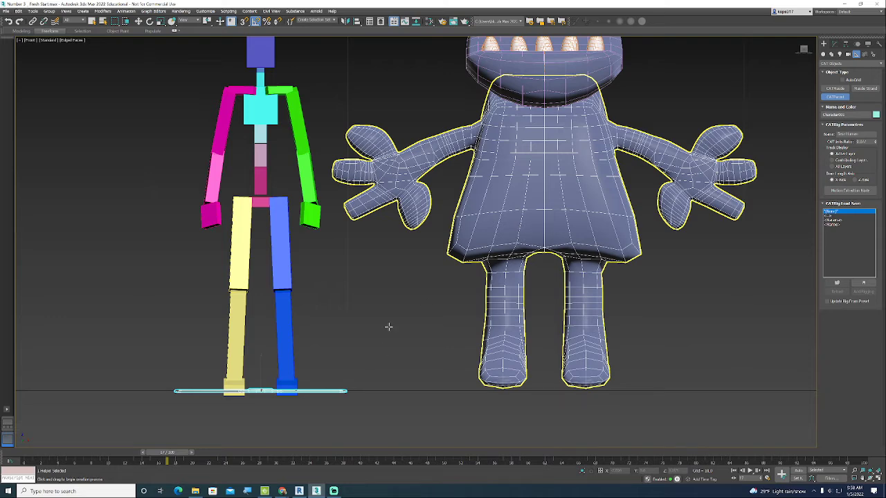
{"action": "left_click_drag", "start_coordinate": [388, 325], "coordinate": [521, 209]}
{"action": "key", "text": "ctrl+z"}
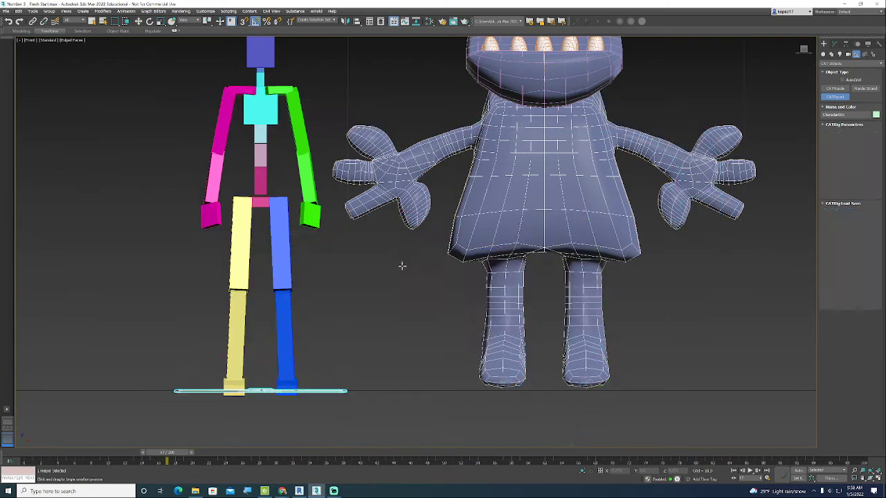
{"action": "left_click", "coordinate": [553, 152]}
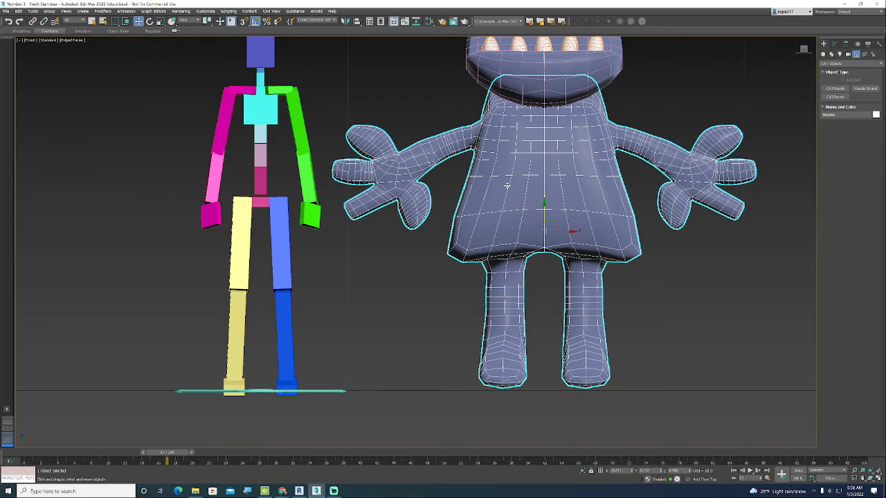
{"action": "key", "text": "alt+x"}
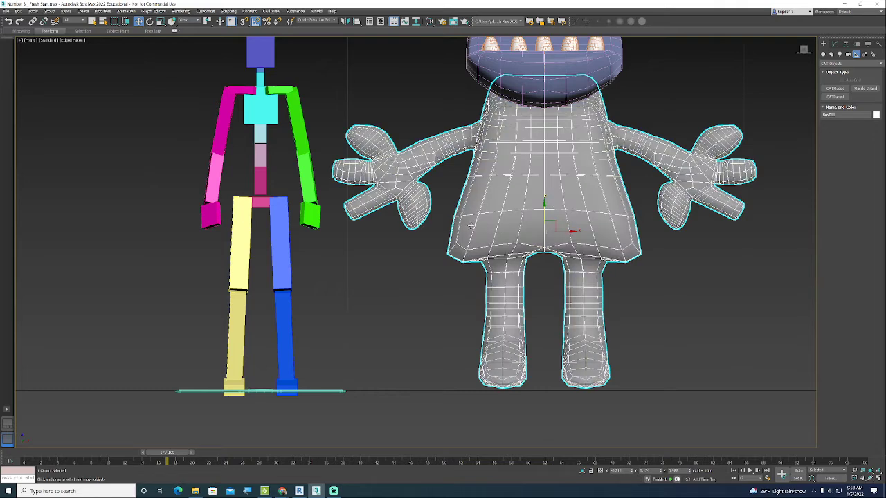
- Select the rig's triangular base and move the whole rig slightly away from the character along X
{"action": "left_click", "coordinate": [332, 291]}
{"action": "left_click", "coordinate": [272, 390]}
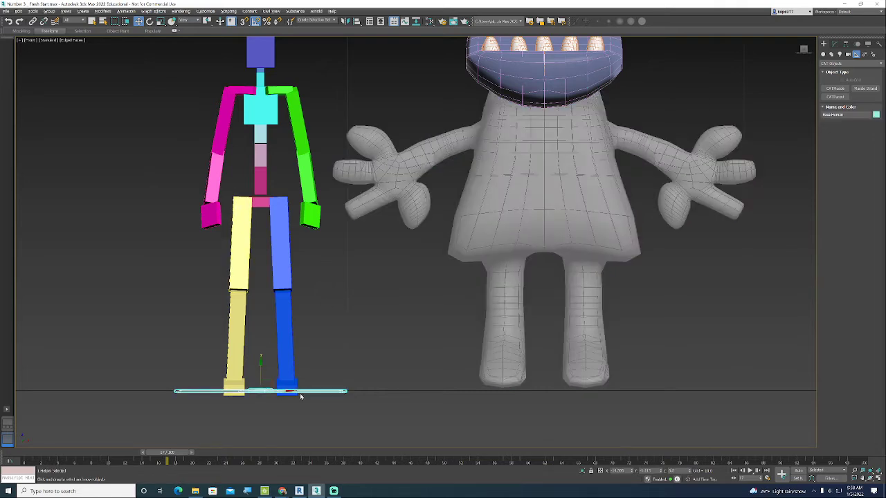
{"action": "mouse_move", "coordinate": [280, 392]}
{"action": "left_mouse_down"}
{"action": "mouse_move", "coordinate": [572, 400]}
{"action": "mouse_move", "coordinate": [565, 407]}
{"action": "mouse_move", "coordinate": [288, 372]}
{"action": "mouse_move", "coordinate": [286, 392]}
{"action": "mouse_move", "coordinate": [257, 395]}
{"action": "mouse_move", "coordinate": [278, 396]}
{"action": "left_mouse_up"}
{"action": "left_click", "coordinate": [325, 357]}
{"action": "left_click", "coordinate": [322, 391]}
{"action": "middle_click_drag", "start_coordinate": [414, 193], "coordinate": [418, 330], "text": "alt"}
{"action": "left_click", "coordinate": [311, 411]}
{"action": "left_click", "coordinate": [302, 392]}
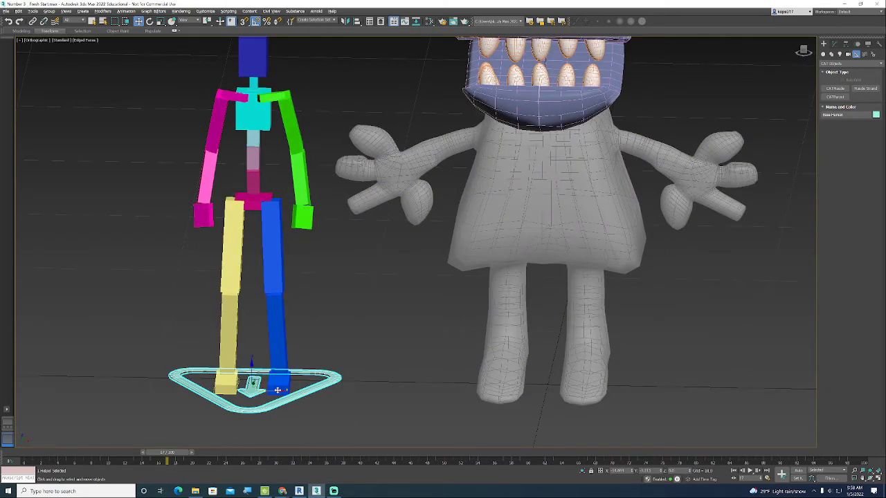
{"action": "left_click_drag", "start_coordinate": [277, 390], "coordinate": [237, 391]}
- Try to move the rig's blue lower leg bone toward the character on its own, and undo it
{"action": "left_click", "coordinate": [237, 353]}
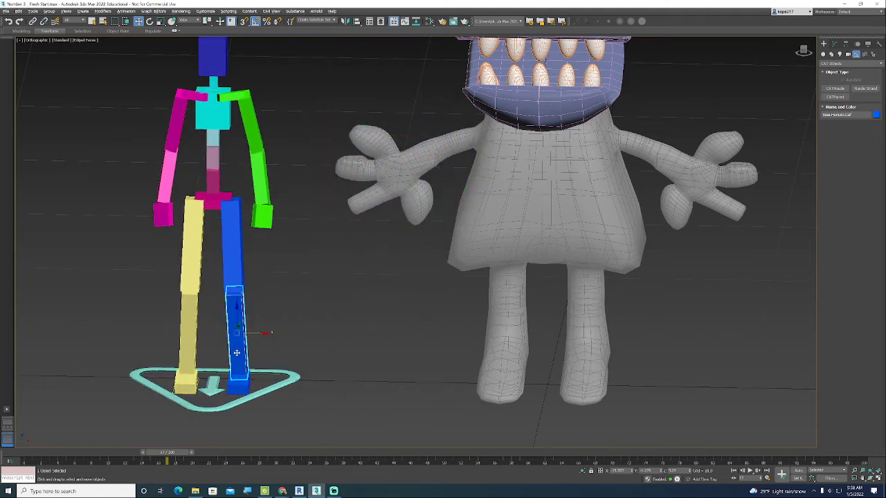
{"action": "left_click_drag", "start_coordinate": [254, 333], "coordinate": [397, 347]}
{"action": "key", "text": "ctrl+z"}
- Move the whole rig by its triangular base to the body's centre in the front view and align its depth in the side view
{"action": "left_click", "coordinate": [362, 398]}
{"action": "left_click", "coordinate": [251, 396]}
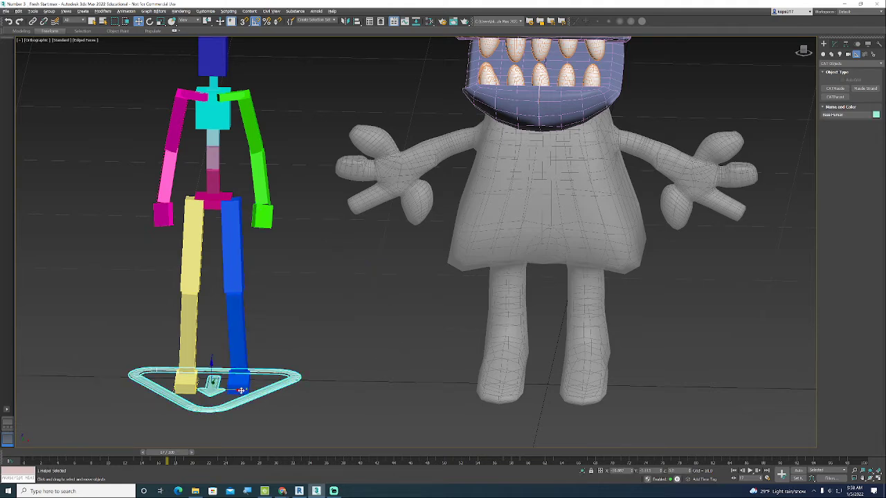
{"action": "left_click_drag", "start_coordinate": [241, 391], "coordinate": [460, 393]}
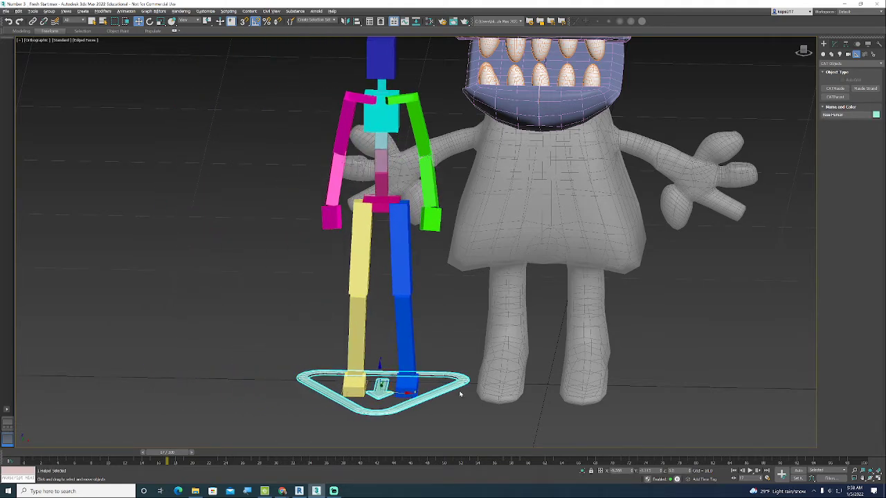
{"action": "left_click", "coordinate": [803, 50]}
{"action": "left_click_drag", "start_coordinate": [405, 392], "coordinate": [569, 401]}
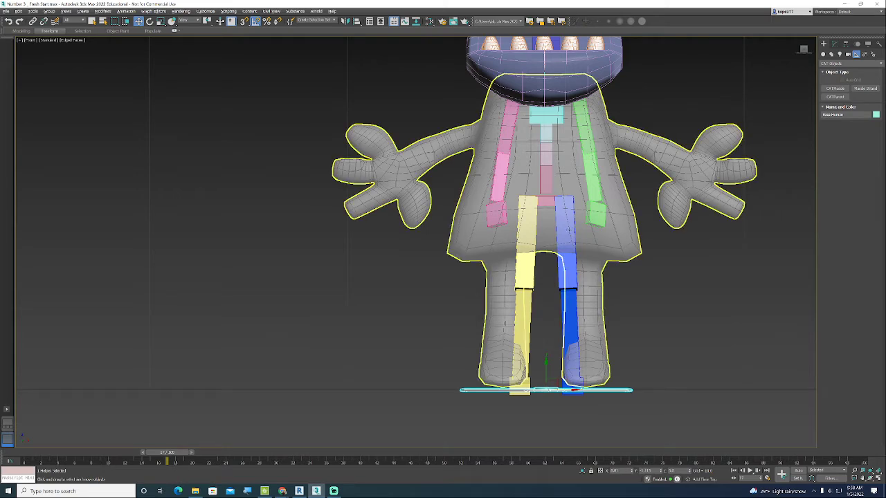
{"action": "left_click", "coordinate": [799, 51]}
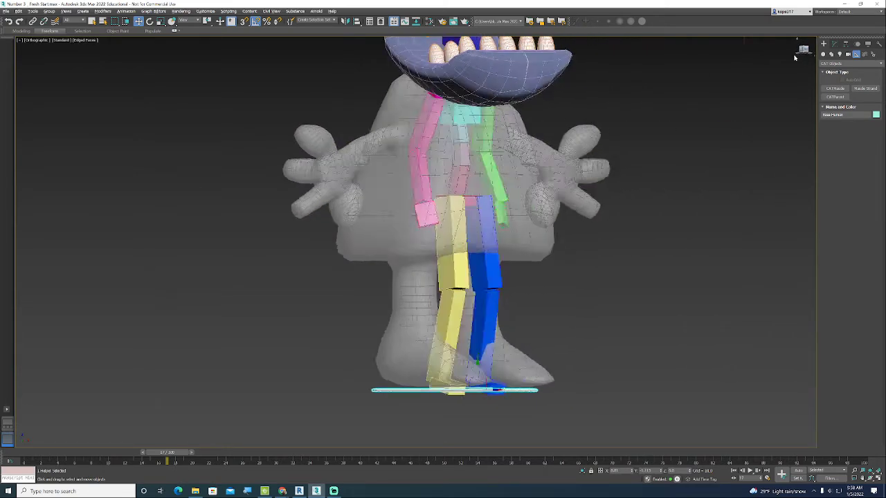
{"action": "left_click_drag", "start_coordinate": [385, 391], "coordinate": [372, 392]}
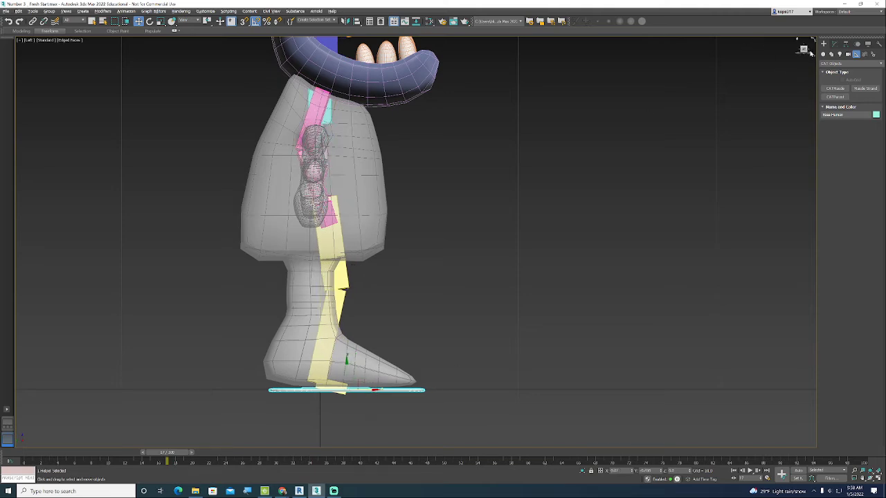
- Reduce the rig's CAT Units Ratio to 0.067 to fit its size to the body in the front view
{"action": "left_click", "coordinate": [809, 51]}
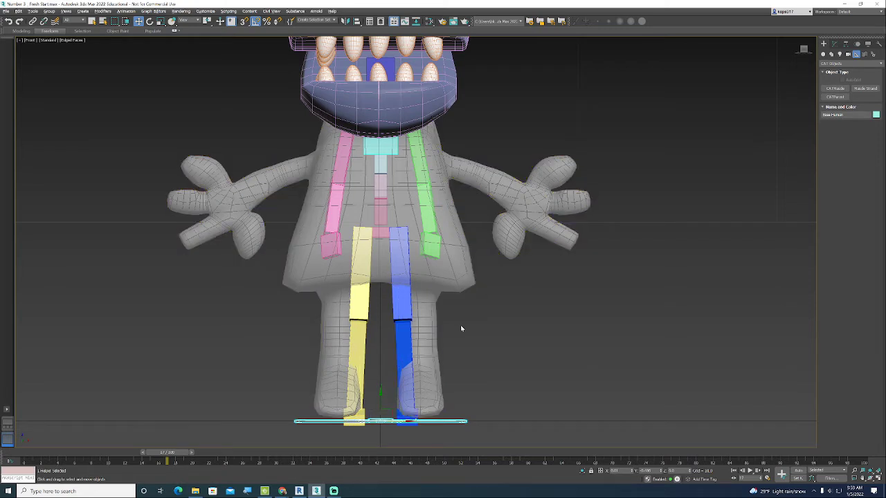
{"action": "left_click", "coordinate": [834, 43]}
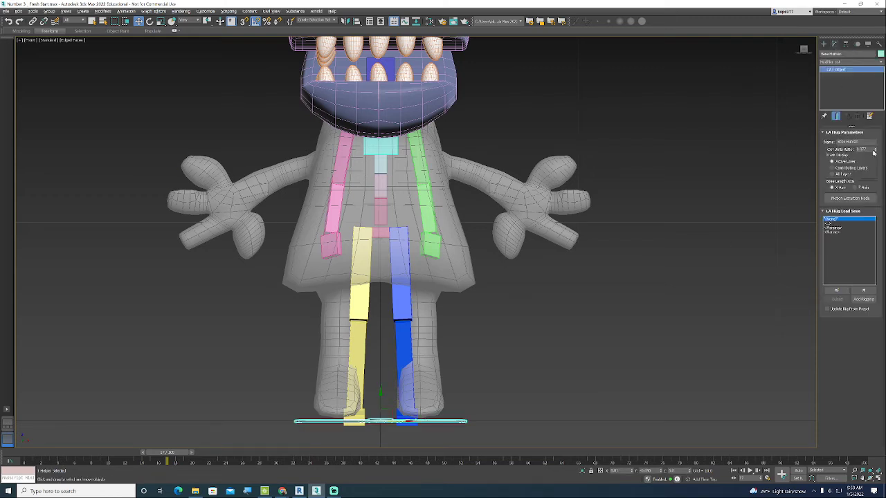
{"action": "left_click_drag", "start_coordinate": [874, 149], "coordinate": [877, 153]}
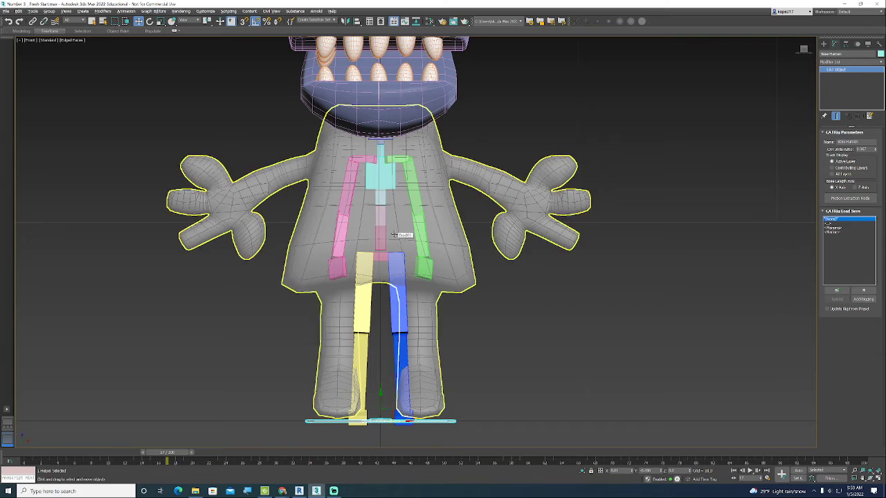
{"action": "middle_click_drag", "start_coordinate": [374, 240], "coordinate": [354, 247]}
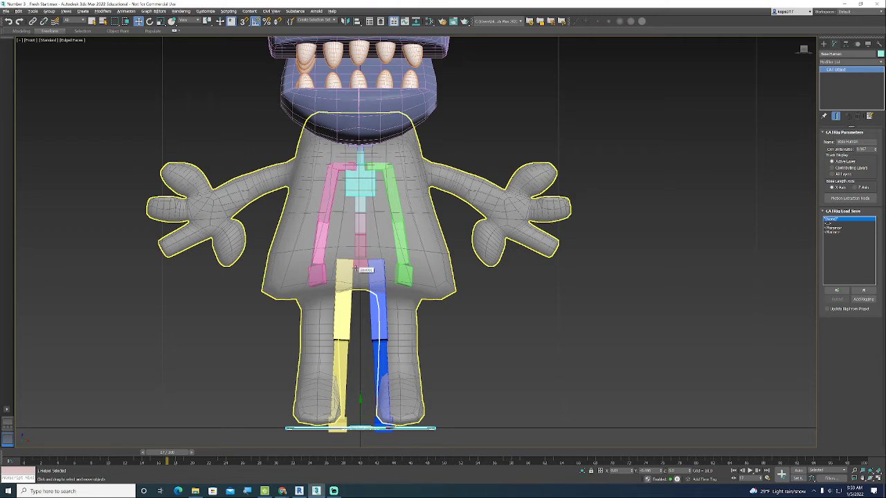
{"action": "left_click", "coordinate": [255, 322]}
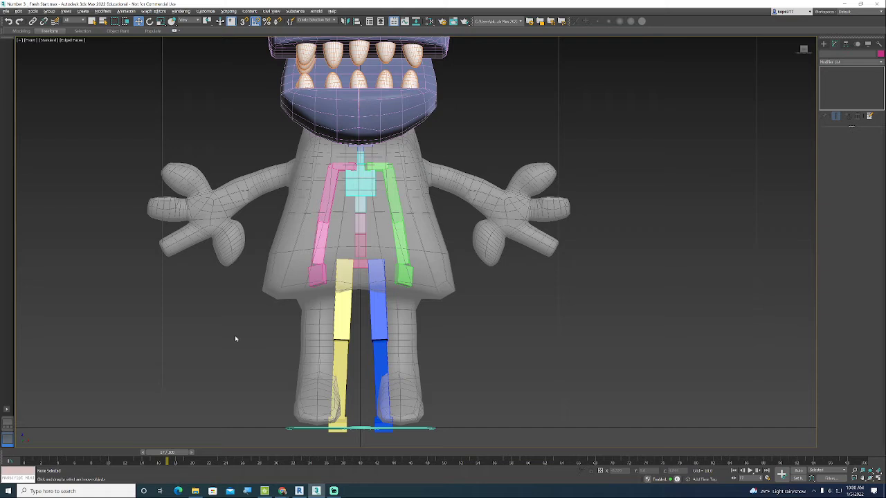
{"action": "left_click", "coordinate": [363, 429]}
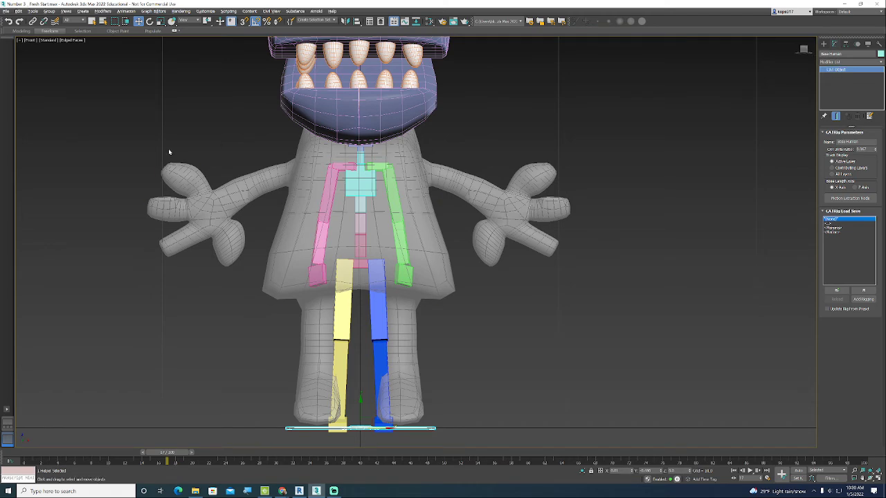
{"action": "left_click", "coordinate": [186, 161]}
{"action": "left_click", "coordinate": [245, 190]}
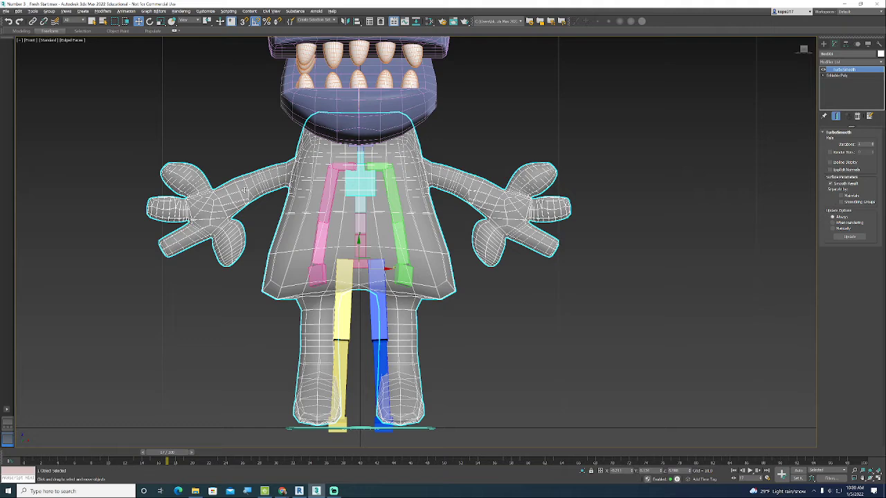
{"action": "left_click", "coordinate": [468, 312]}
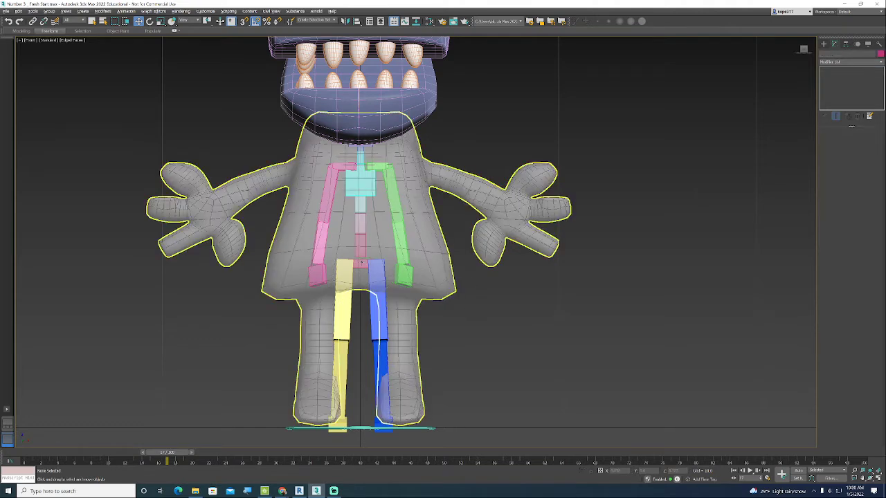
- Toggle the body mesh's see-through display off and back on in an angled view, leaving nothing selected
{"action": "left_click", "coordinate": [361, 263]}
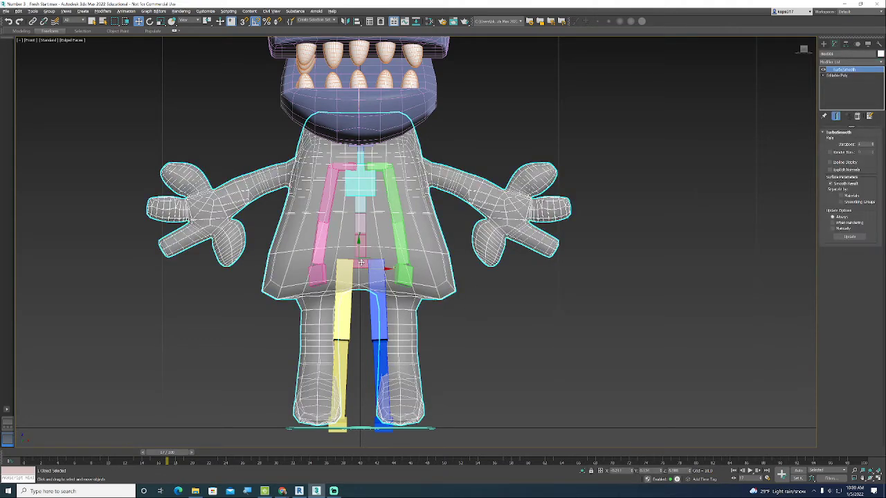
{"action": "mouse_move", "coordinate": [805, 50]}
{"action": "left_mouse_down"}
{"action": "mouse_move", "coordinate": [754, 51]}
{"action": "mouse_move", "coordinate": [773, 69]}
{"action": "left_mouse_up"}
{"action": "key", "text": "alt+x"}
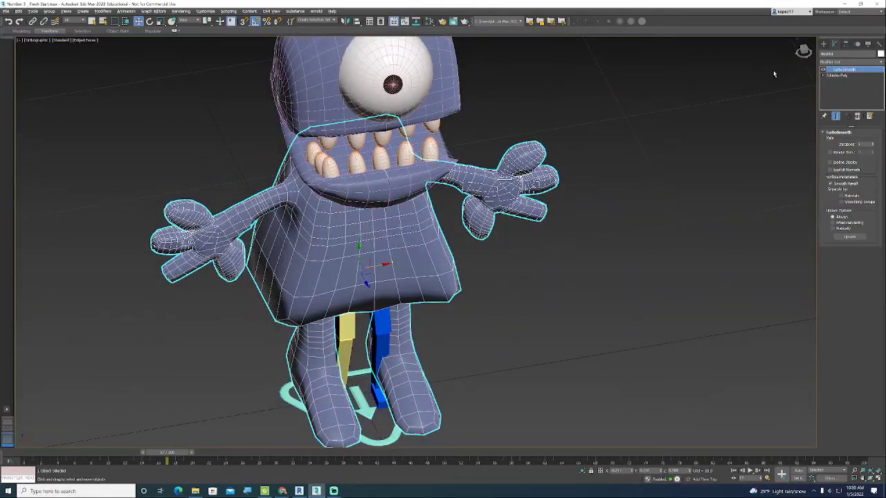
{"action": "left_click", "coordinate": [510, 309]}
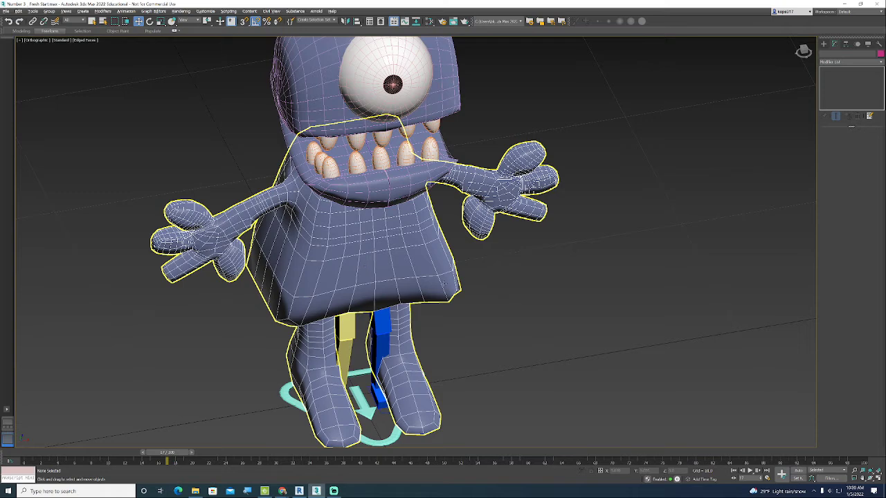
{"action": "left_click", "coordinate": [364, 267]}
{"action": "key", "text": "alt+x"}
{"action": "left_click", "coordinate": [533, 280]}
{"action": "middle_click_drag", "start_coordinate": [534, 280], "coordinate": [518, 281]}
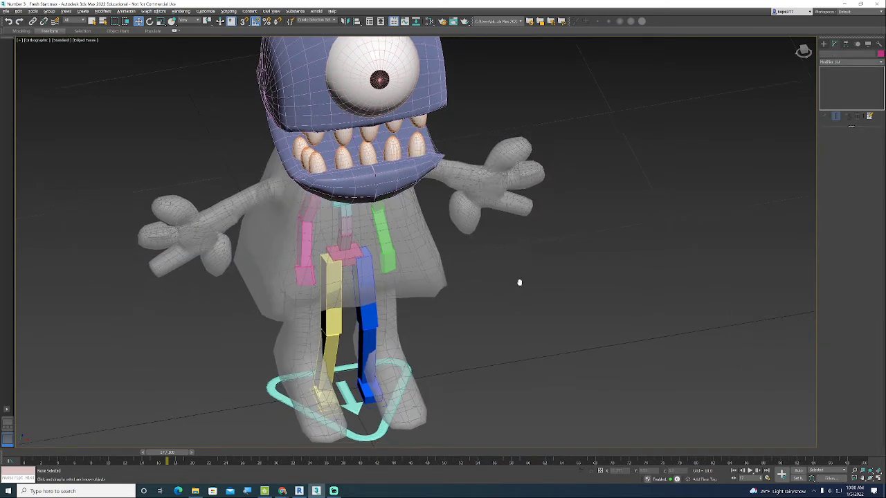
- Find and launch the Windows Magnifier and raise its zoom to 300%
{"action": "left_click", "coordinate": [80, 21]}
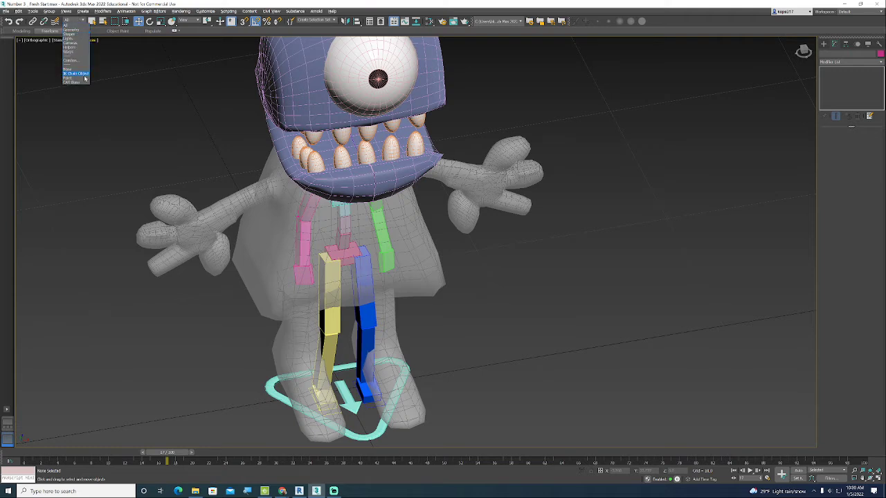
{"action": "left_click", "coordinate": [51, 228]}
{"action": "key", "text": "super"}
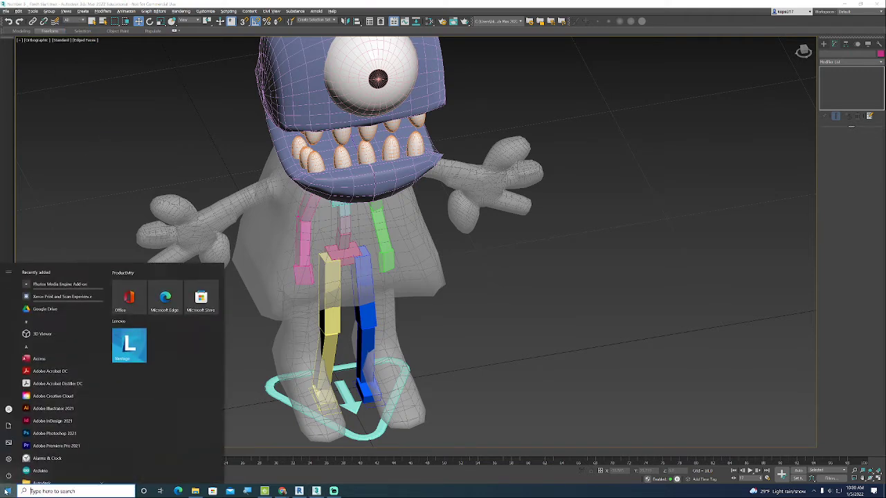
{"action": "type", "text": "mg"}
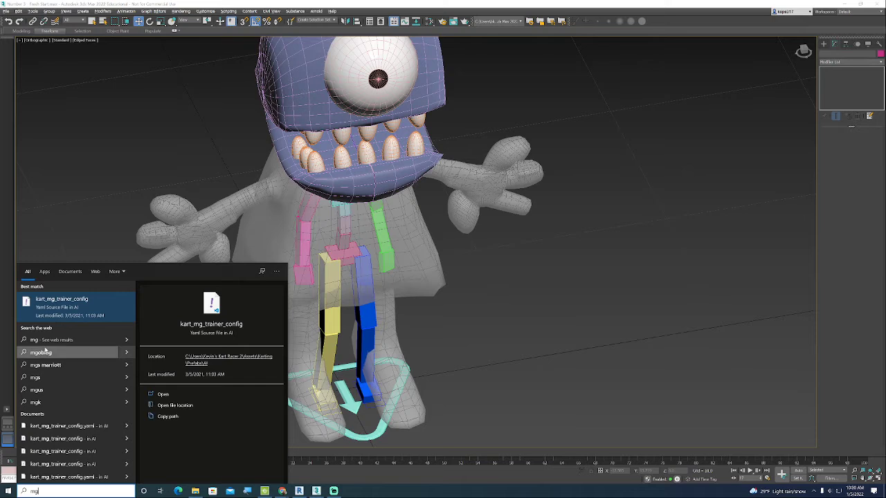
{"action": "type", "text": "g"}
{"action": "key", "text": "BackSpace"}
{"action": "key", "text": "BackSpace"}
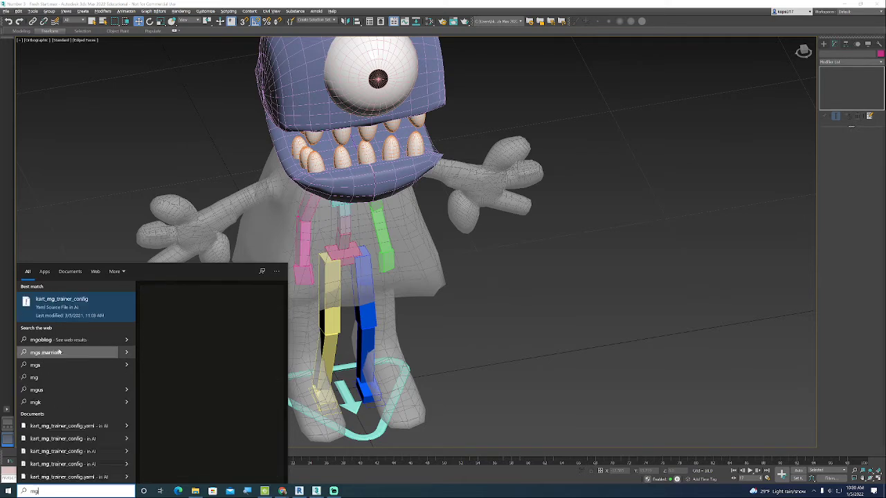
{"action": "type", "text": "ag"}
{"action": "left_click", "coordinate": [49, 310]}
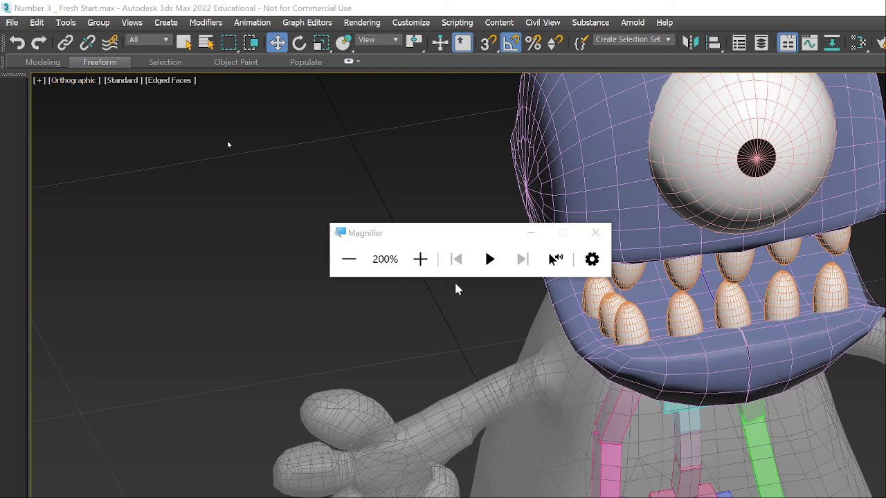
{"action": "left_click", "coordinate": [420, 259]}
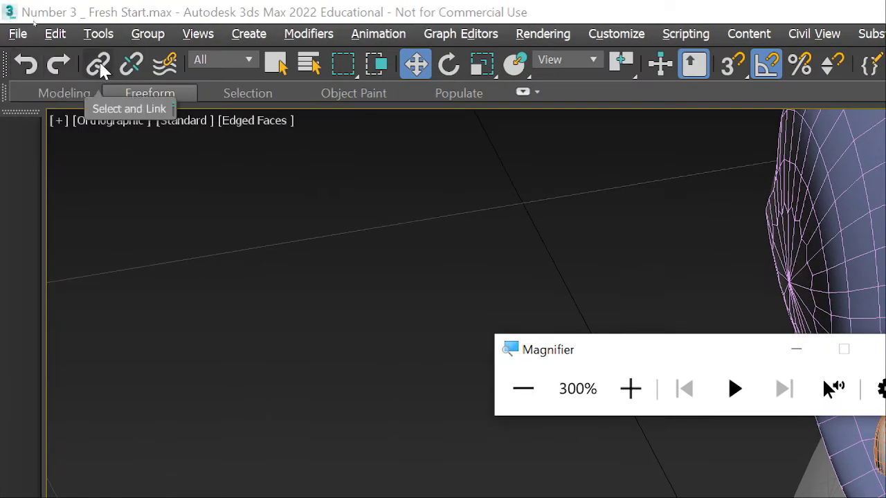
- Restrict the selection filter to CAT Bone and close the Magnifier
{"action": "left_click", "coordinate": [248, 61]}
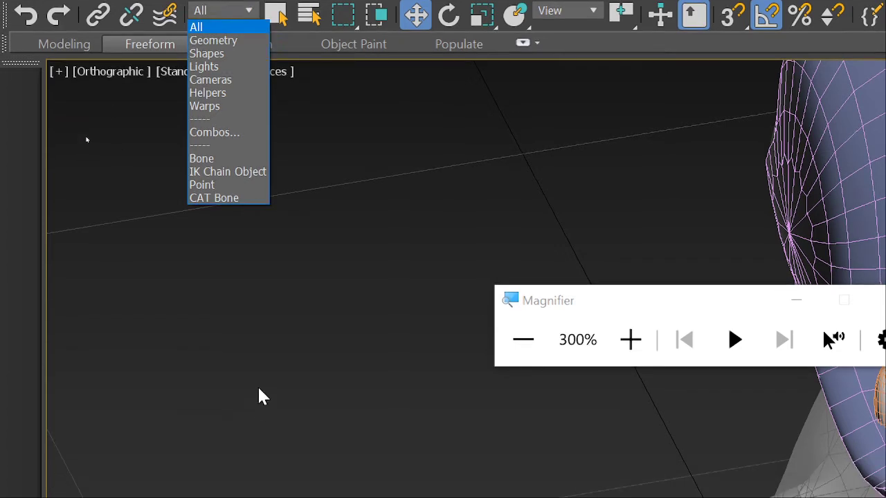
{"action": "left_click", "coordinate": [214, 199]}
{"action": "left_click", "coordinate": [775, 302]}
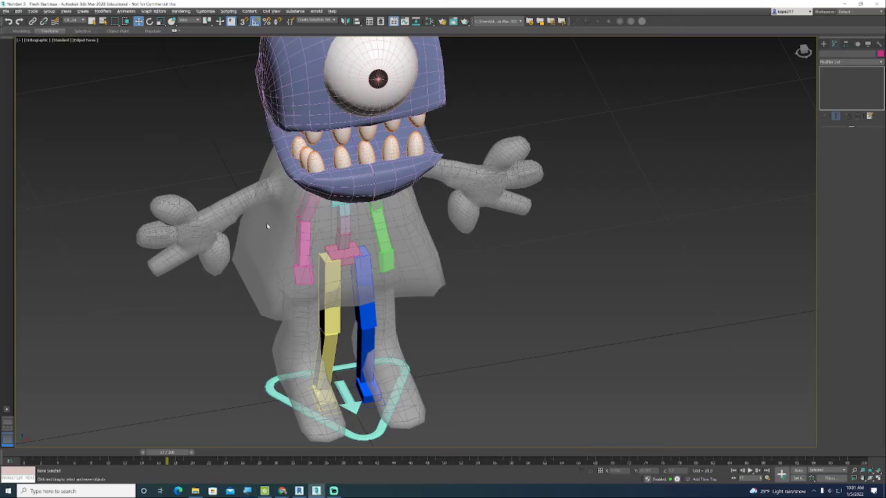
- Test the selection filter by selecting the pelvis, an upper arm bone and the whole rig with a region selection
{"action": "left_click", "coordinate": [341, 262]}
{"action": "left_click", "coordinate": [304, 243]}
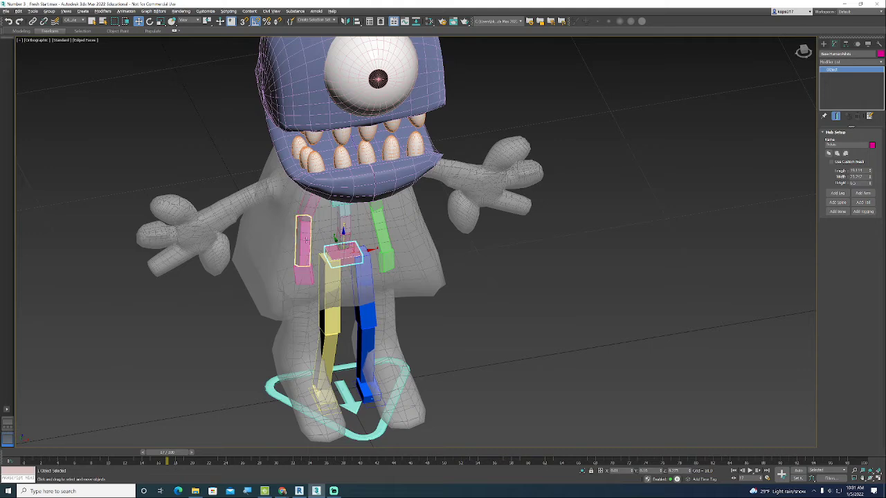
{"action": "scroll", "coordinate": [390, 241], "scroll_direction": "down", "scroll_amount": 5}
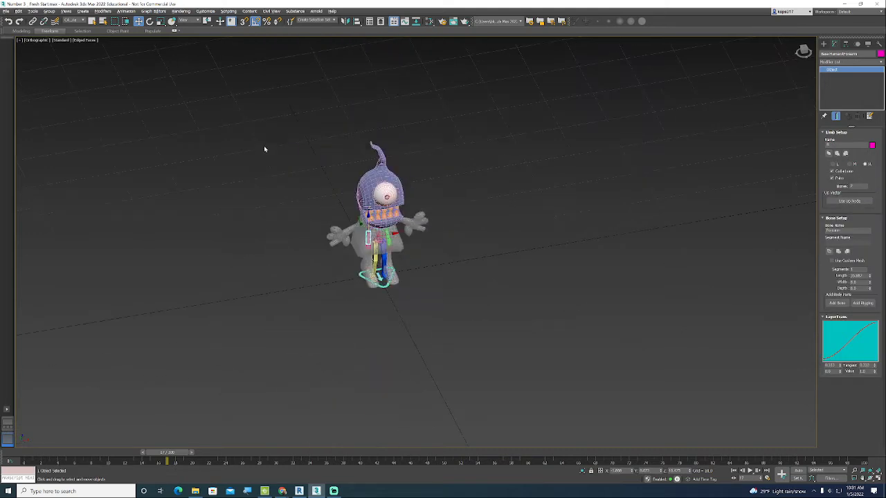
{"action": "left_click_drag", "start_coordinate": [417, 290], "coordinate": [418, 292]}
{"action": "left_click_drag", "start_coordinate": [281, 153], "coordinate": [418, 328]}
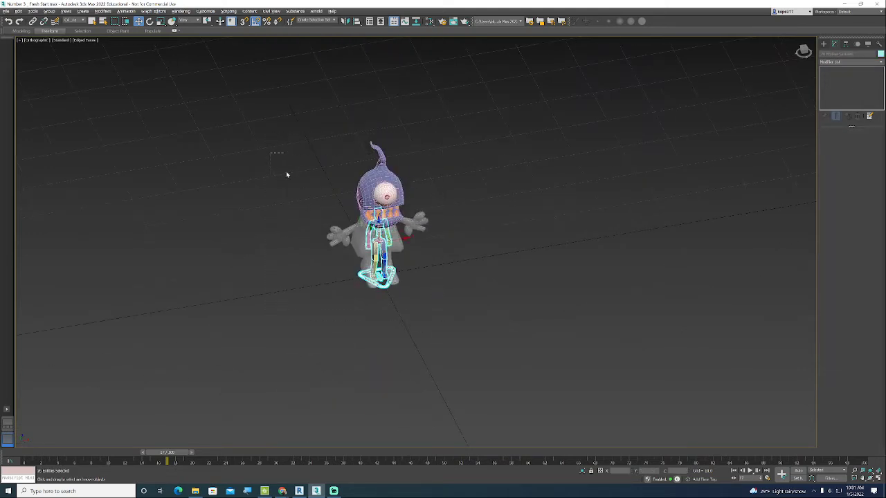
{"action": "left_click_drag", "start_coordinate": [286, 174], "coordinate": [448, 344]}
- Select only the pelvis in the front view and scale it wider and taller to nearly fill the body's lower width
{"action": "left_click", "coordinate": [803, 52]}
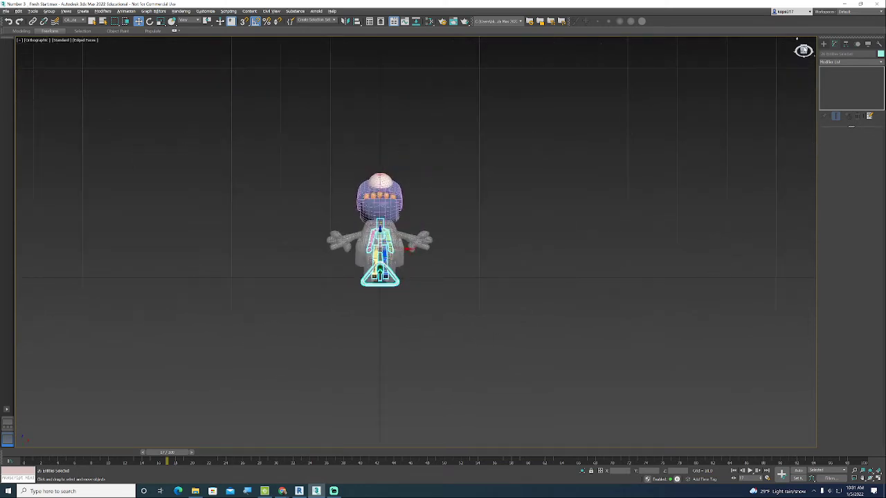
{"action": "key", "text": "f"}
{"action": "key", "text": "z"}
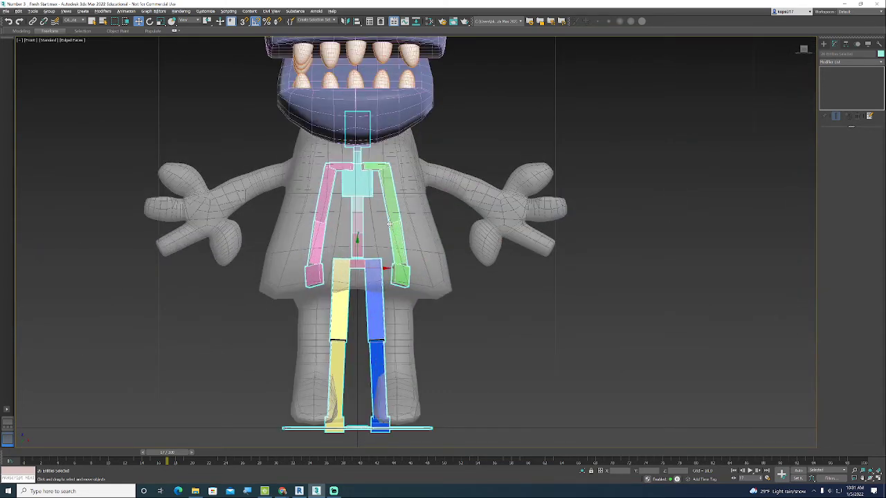
{"action": "left_click", "coordinate": [449, 356]}
{"action": "left_click", "coordinate": [357, 264]}
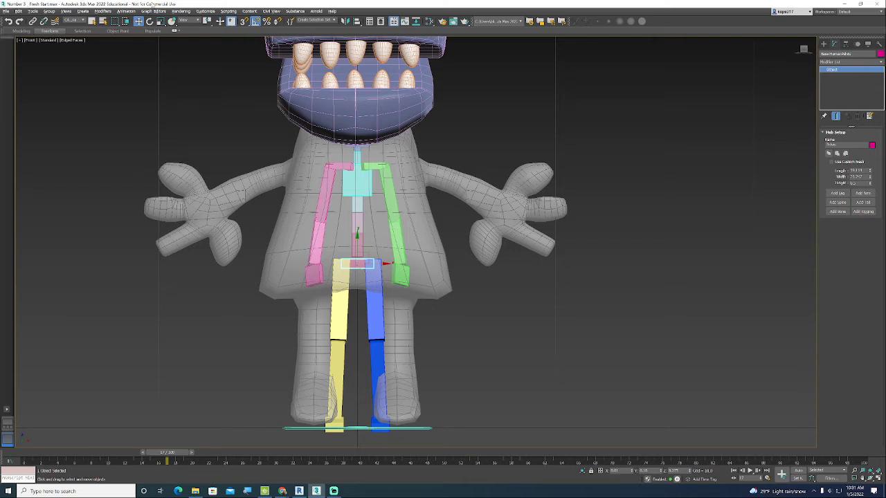
{"action": "left_click", "coordinate": [160, 21]}
{"action": "left_click_drag", "start_coordinate": [389, 272], "coordinate": [461, 272]}
{"action": "left_click_drag", "start_coordinate": [358, 232], "coordinate": [366, 179]}
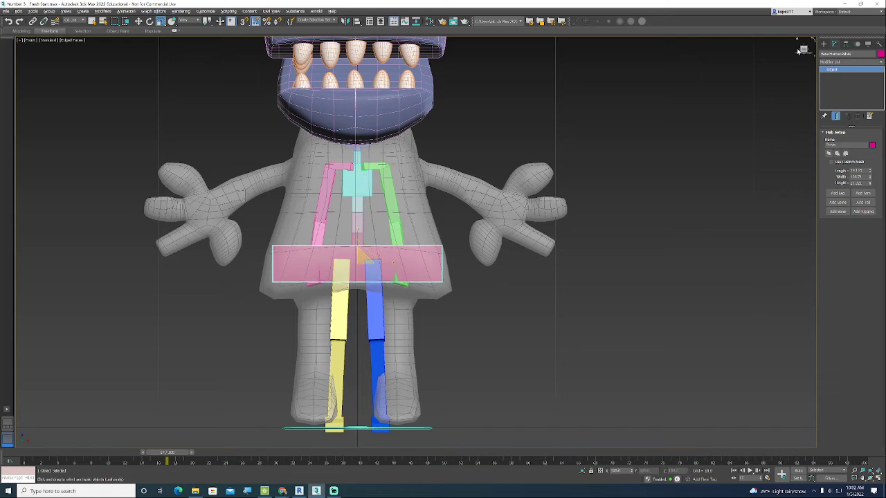
- Scale the pelvis deeper from front to back in the side view to suit the body's depth
{"action": "left_click", "coordinate": [798, 49]}
{"action": "left_click_drag", "start_coordinate": [399, 264], "coordinate": [444, 270]}
{"action": "left_click", "coordinate": [536, 411]}
- Move the whole rig backward by its triangular base to centre the pelvis and legs inside the body in the side view
{"action": "left_click", "coordinate": [449, 429]}
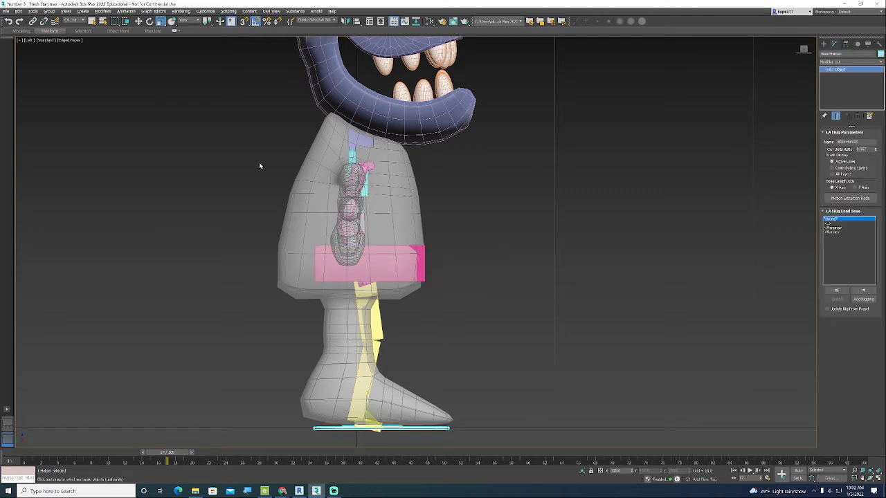
{"action": "key", "text": "w"}
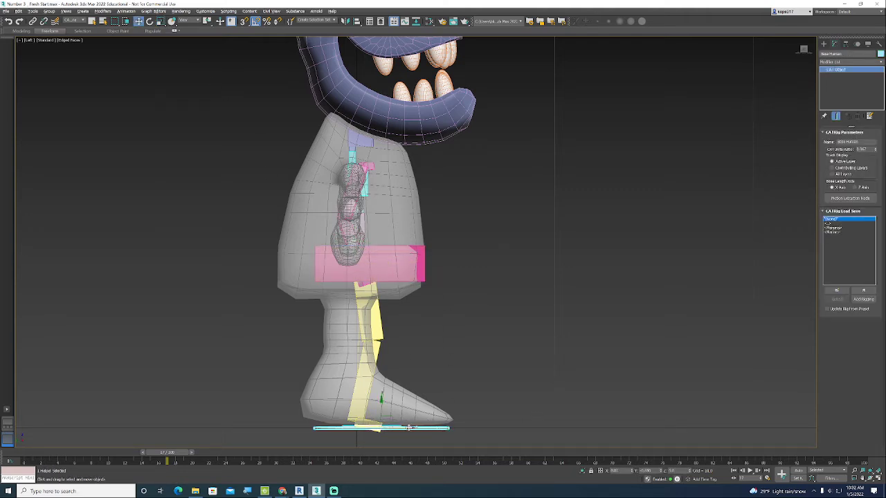
{"action": "left_click_drag", "start_coordinate": [409, 428], "coordinate": [392, 430]}
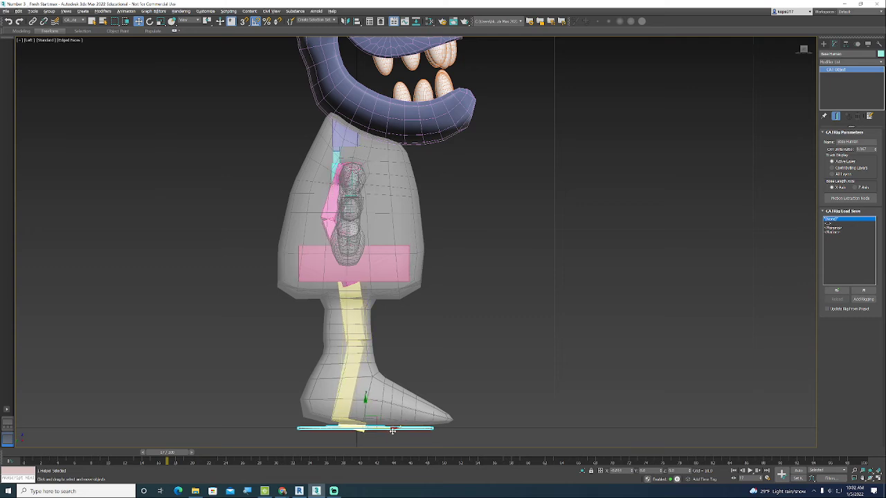
- Try raising the pelvis inside the body in the side view, and undo it
{"action": "left_click", "coordinate": [365, 256]}
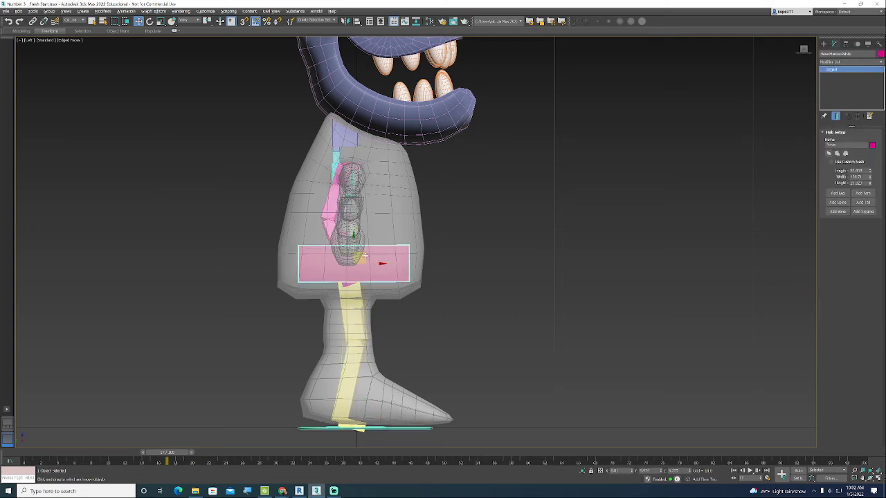
{"action": "left_click_drag", "start_coordinate": [365, 256], "coordinate": [373, 212]}
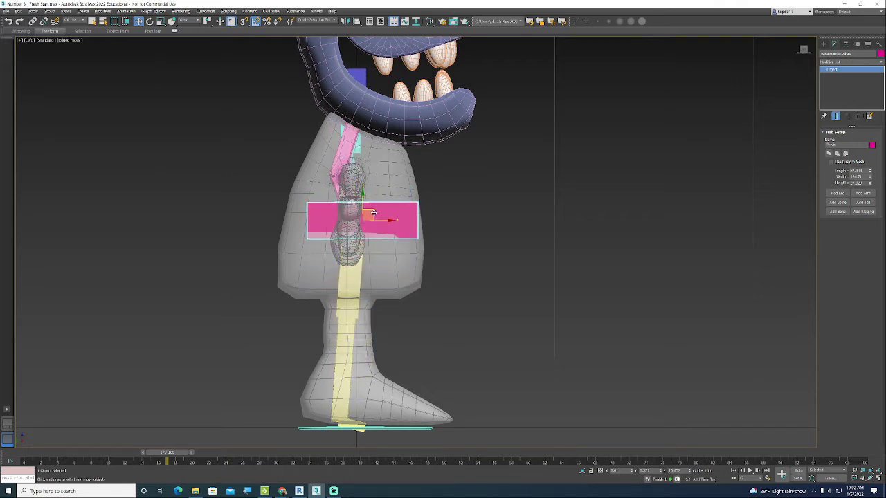
{"action": "key", "text": "ctrl+z"}
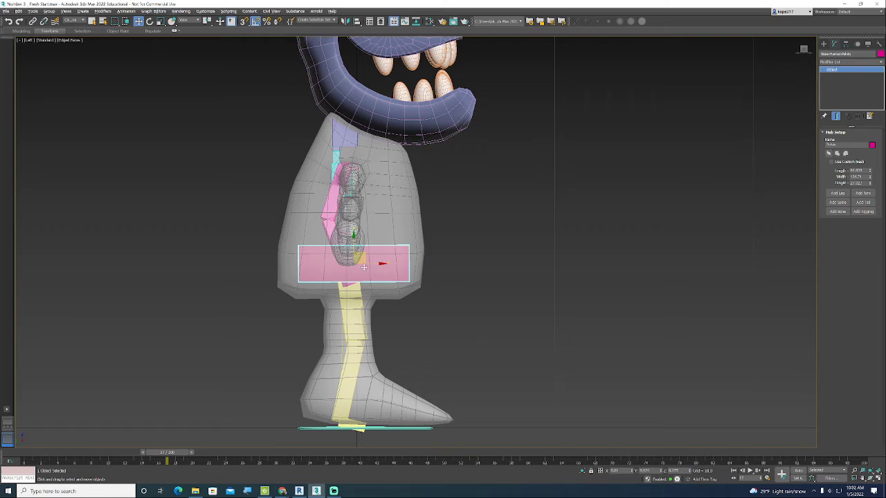
- Lower the pelvis to the body's bottom edge and pull both lower leg bones backward to bend the knees
{"action": "left_click_drag", "start_coordinate": [362, 254], "coordinate": [362, 273]}
{"action": "left_click", "coordinate": [382, 357]}
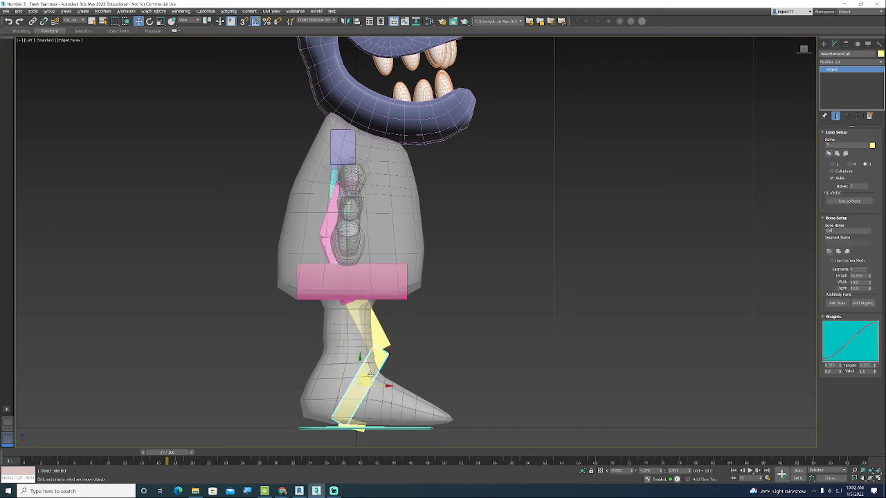
{"action": "left_click_drag", "start_coordinate": [371, 372], "coordinate": [269, 378]}
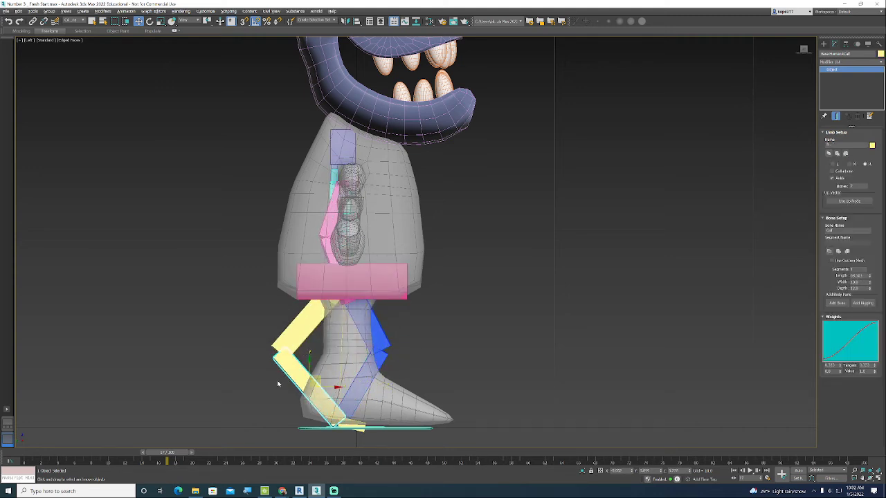
{"action": "left_click", "coordinate": [375, 382]}
{"action": "left_click_drag", "start_coordinate": [344, 378], "coordinate": [302, 382]}
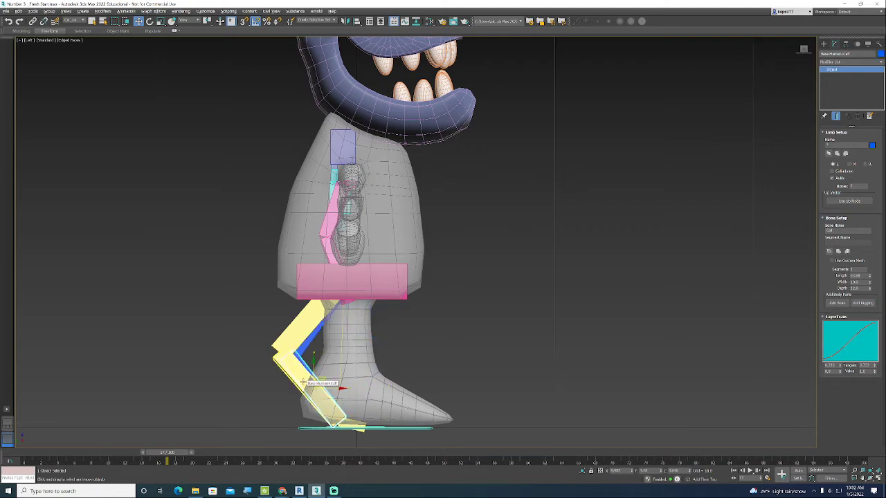
- Undo the lower leg moves and the lowering of the pelvis
{"action": "key", "text": "ctrl+z"}
{"action": "key", "text": "ctrl+z"}
{"action": "key", "text": "ctrl+z"}
{"action": "key", "text": "ctrl+z"}
{"action": "key", "text": "ctrl+z"}
{"action": "key", "text": "ctrl+z"}
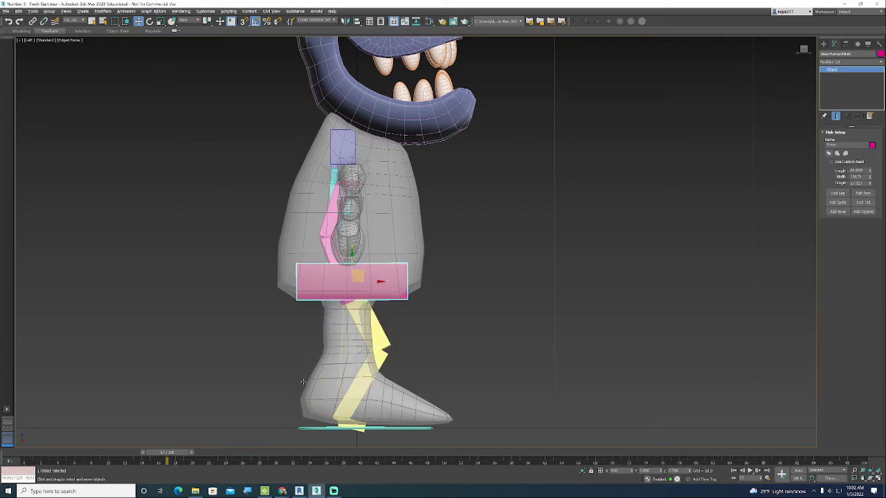
{"action": "key", "text": "ctrl+z"}
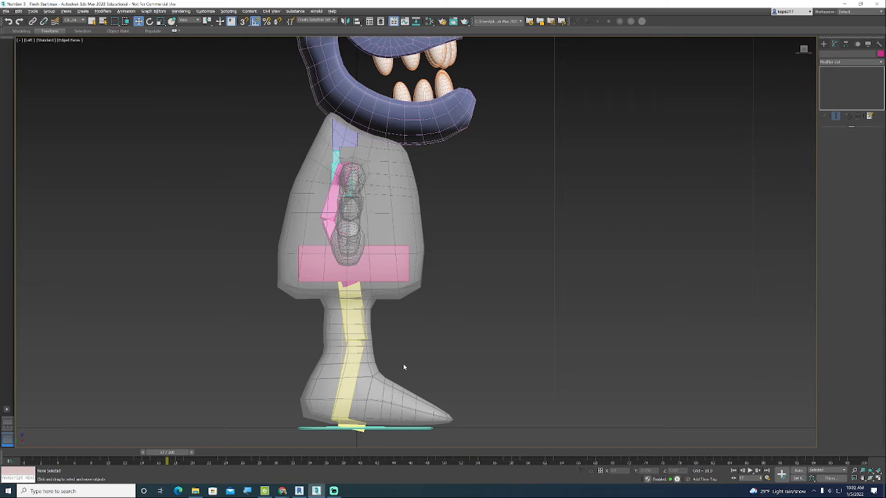
- Shift the whole rig slightly forward by its triangular base in the side view
{"action": "left_click", "coordinate": [395, 277]}
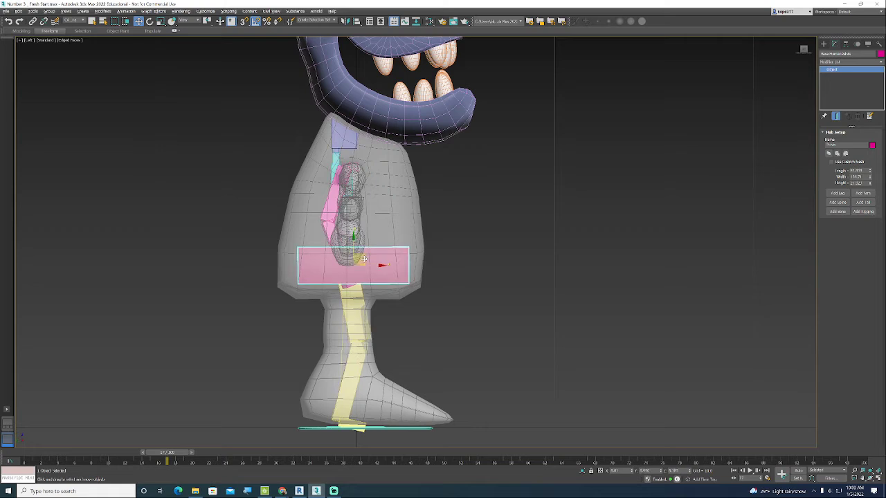
{"action": "left_click", "coordinate": [400, 423]}
{"action": "left_click", "coordinate": [400, 427]}
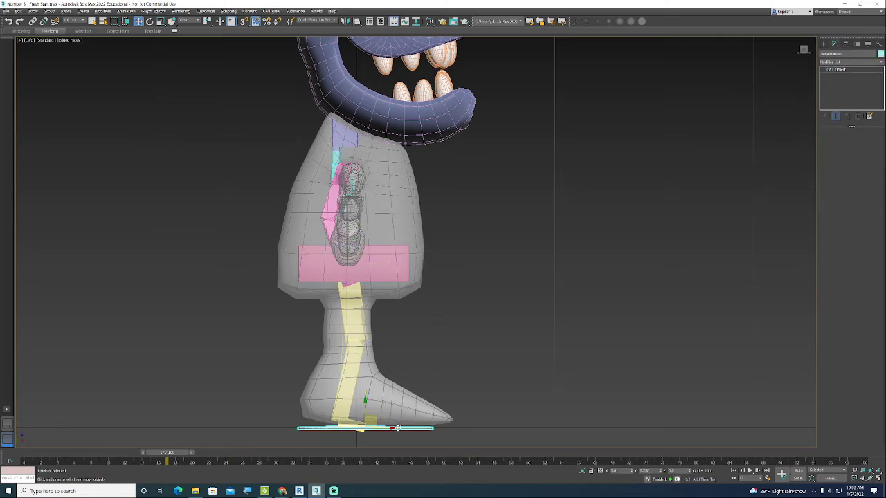
{"action": "left_click_drag", "start_coordinate": [387, 427], "coordinate": [389, 427]}
- Scale the pelvis longer from front to back to span nearly the body's full depth
{"action": "left_click", "coordinate": [388, 266]}
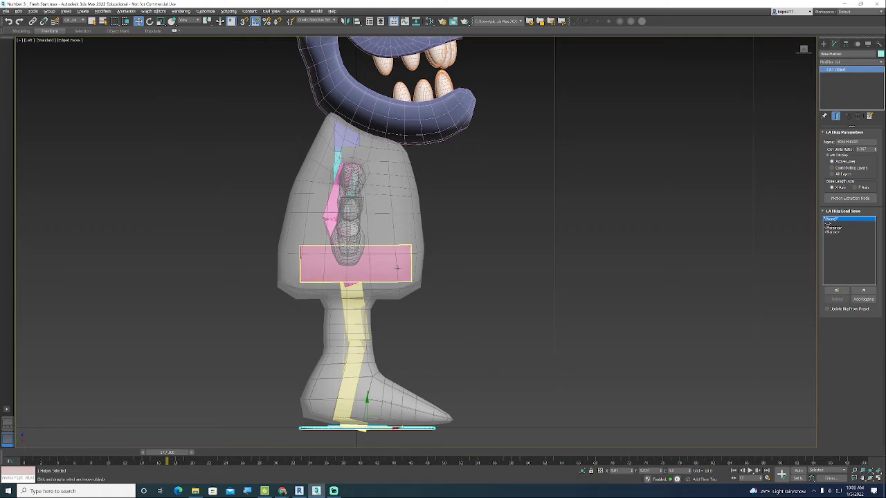
{"action": "left_click", "coordinate": [160, 21]}
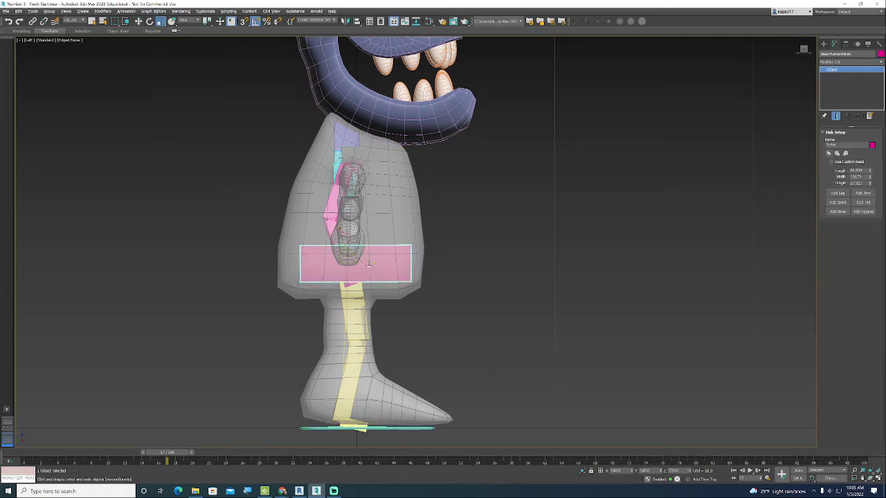
{"action": "left_click_drag", "start_coordinate": [373, 274], "coordinate": [373, 265]}
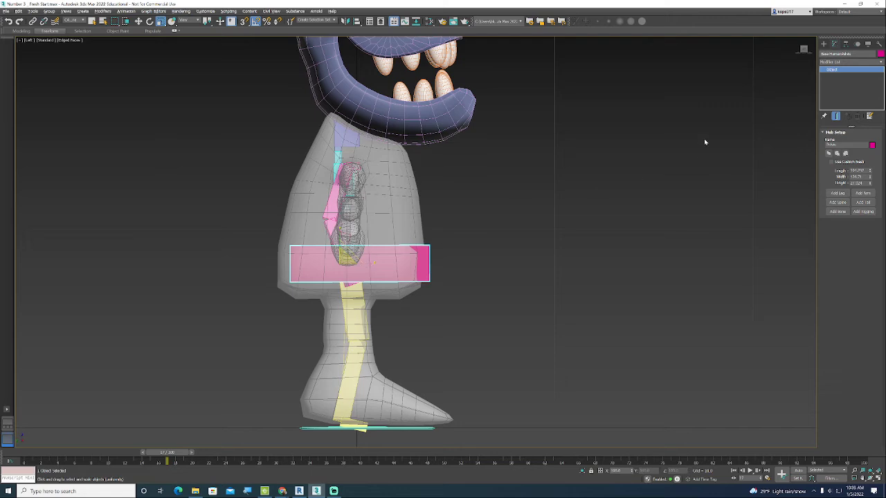
- Scale the pelvis slightly wider and taller in the front view to better match the body's width
{"action": "left_click", "coordinate": [811, 52]}
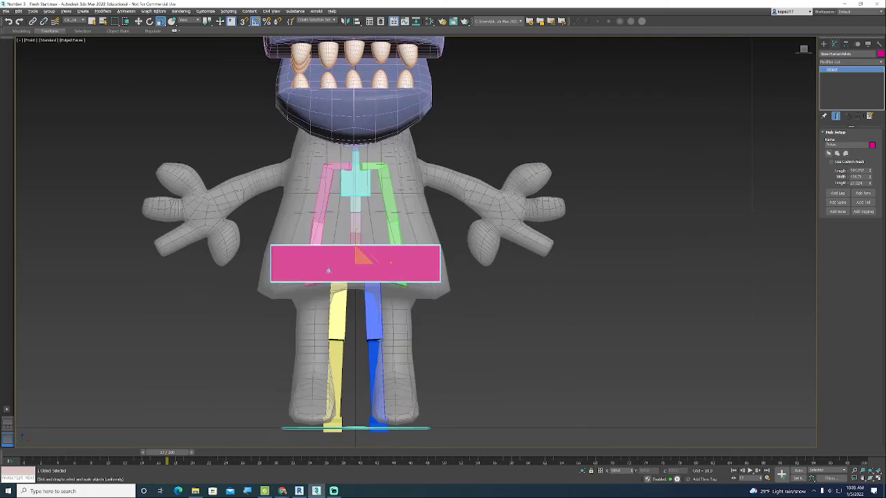
{"action": "left_click_drag", "start_coordinate": [381, 263], "coordinate": [357, 236]}
{"action": "left_click", "coordinate": [510, 347]}
{"action": "key", "text": "z"}
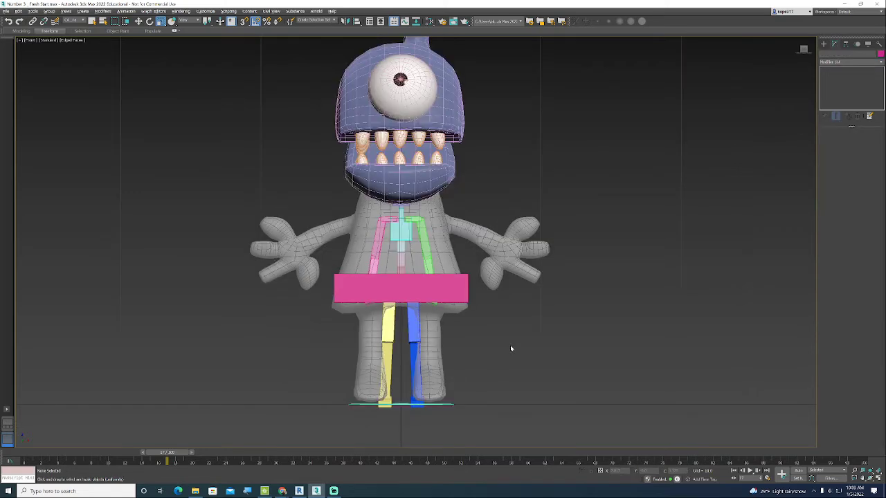
- Select the pelvis in an angled view and look over its object properties without changing them
{"action": "left_click", "coordinate": [802, 52]}
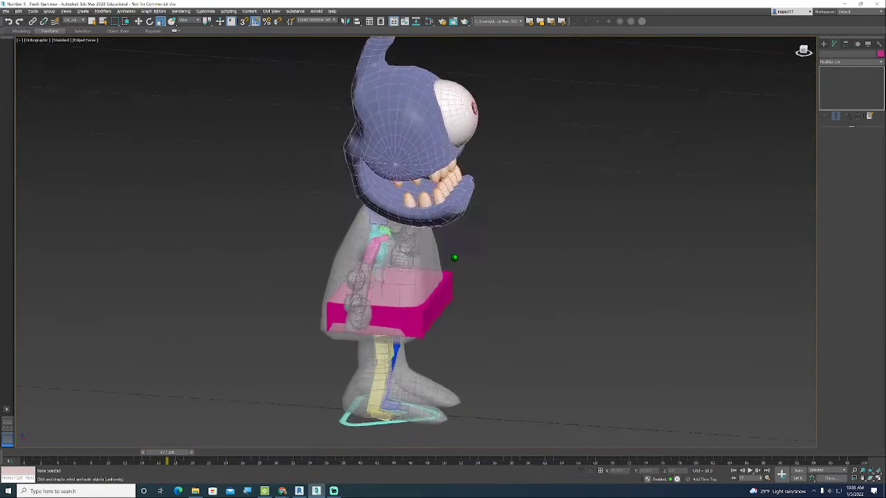
{"action": "left_click", "coordinate": [398, 311]}
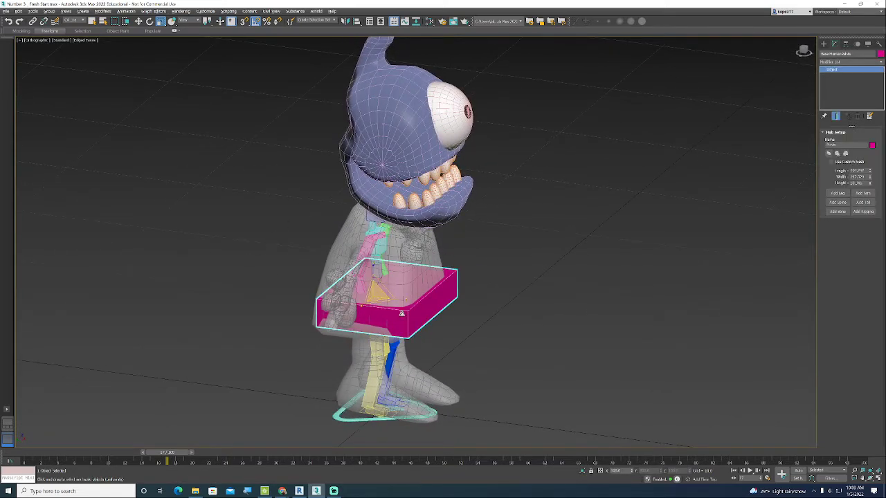
{"action": "right_click", "coordinate": [400, 314]}
{"action": "left_click", "coordinate": [546, 322]}
{"action": "right_click", "coordinate": [411, 326]}
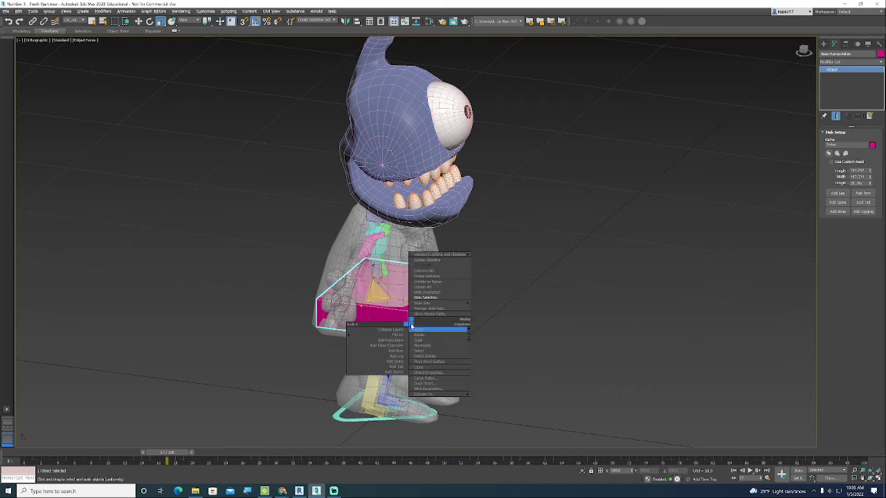
{"action": "left_click", "coordinate": [529, 317]}
{"action": "right_click", "coordinate": [411, 313]}
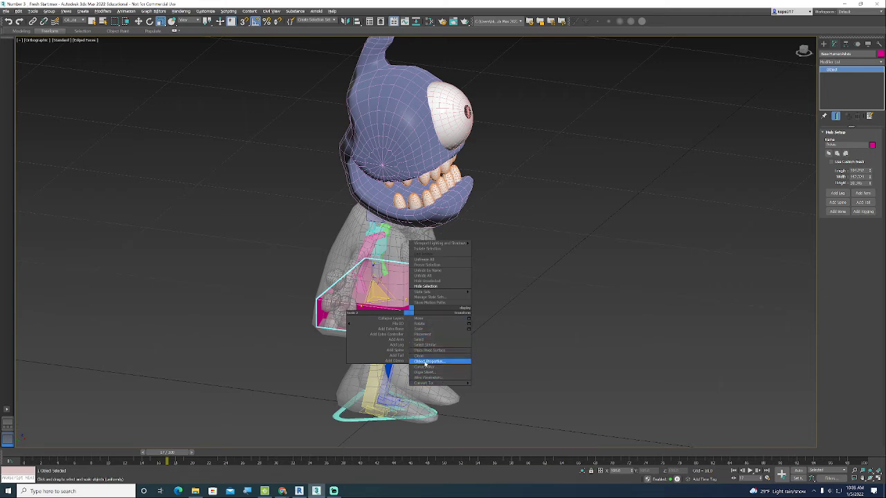
{"action": "left_click", "coordinate": [426, 362]}
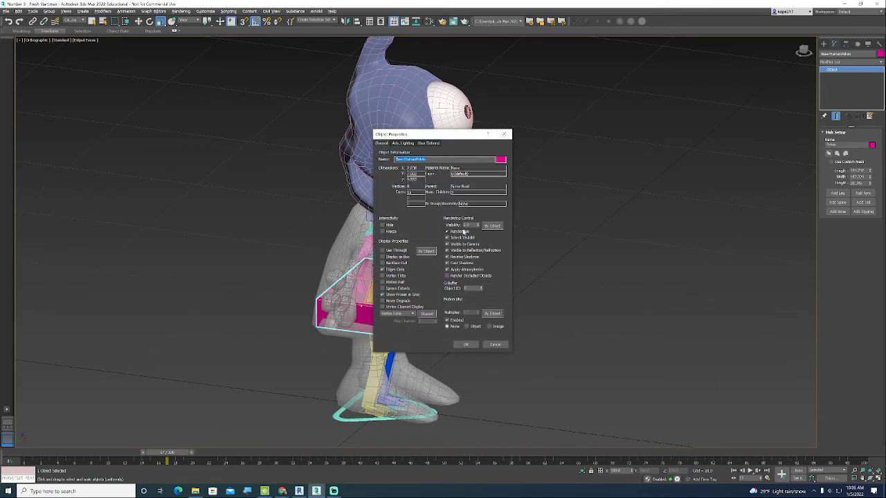
{"action": "left_click", "coordinate": [504, 133]}
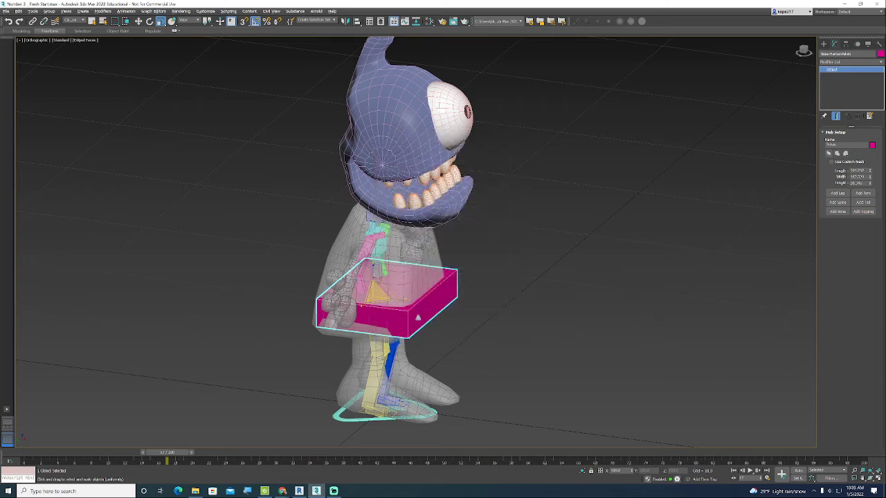
- Set the pelvis to Display as Box and turn off Renderable in its object properties
{"action": "right_click", "coordinate": [418, 317]}
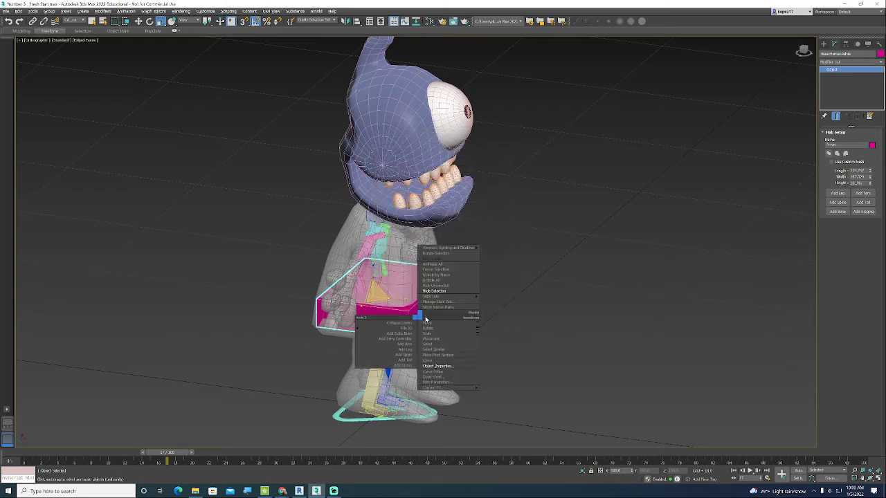
{"action": "left_click", "coordinate": [437, 370]}
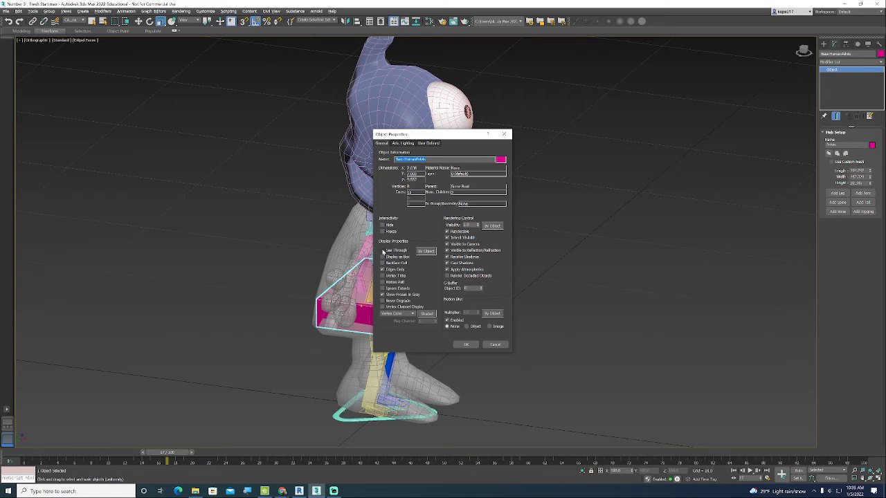
{"action": "left_click", "coordinate": [383, 257]}
{"action": "left_click", "coordinate": [383, 258]}
{"action": "left_click", "coordinate": [446, 232]}
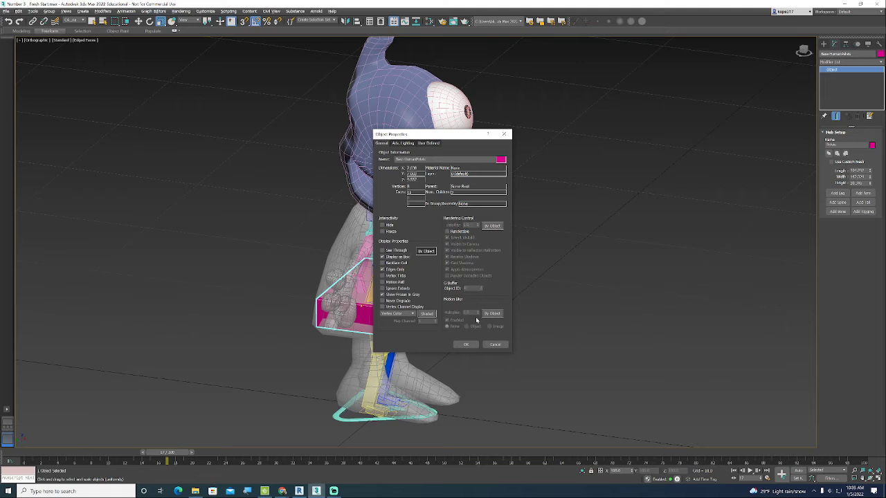
{"action": "left_click", "coordinate": [383, 258]}
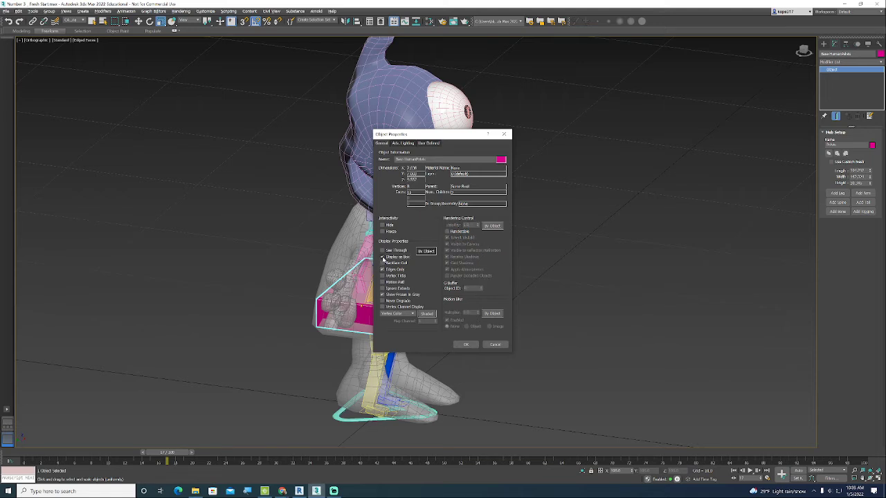
{"action": "left_click", "coordinate": [466, 344]}
{"action": "left_click", "coordinate": [487, 337]}
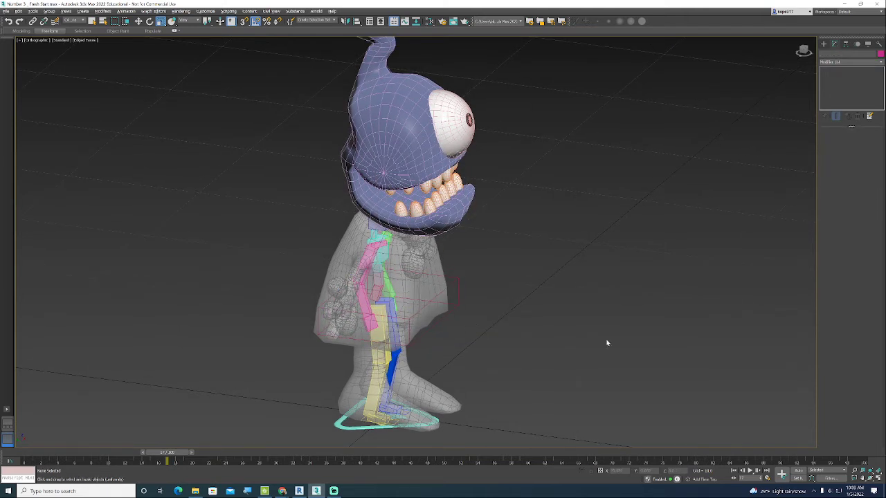
- Set the selection filter to All and turn off the see-through display of the body
{"action": "left_click", "coordinate": [82, 21]}
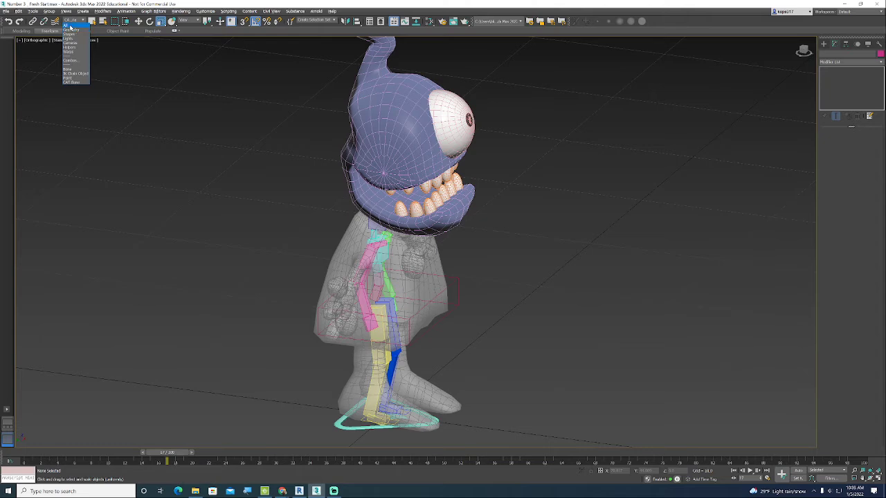
{"action": "left_click", "coordinate": [74, 31]}
{"action": "left_click", "coordinate": [393, 267]}
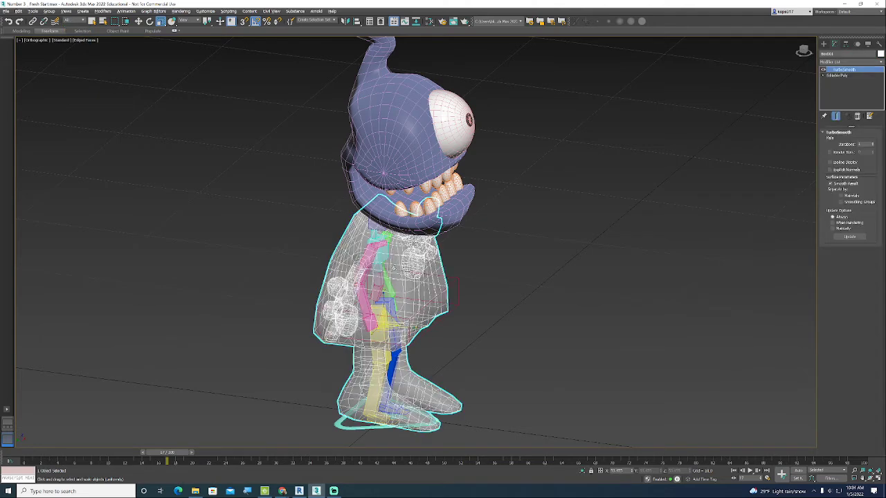
{"action": "key", "text": "alt+x"}
{"action": "left_click", "coordinate": [496, 283]}
{"action": "middle_click_drag", "start_coordinate": [496, 283], "coordinate": [472, 259]}
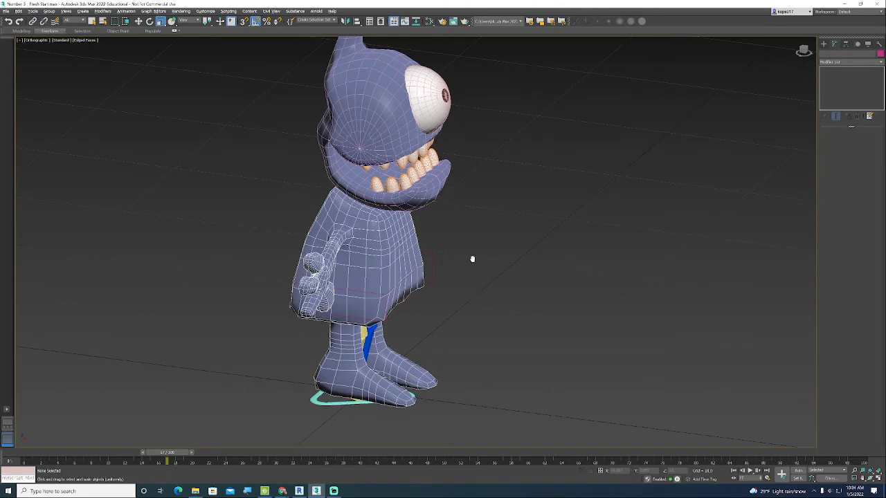
- Examine how the pelvis box sits around the solid body in a closer view
{"action": "left_click", "coordinate": [802, 53]}
{"action": "scroll", "coordinate": [403, 259], "scroll_direction": "up", "scroll_amount": 5}
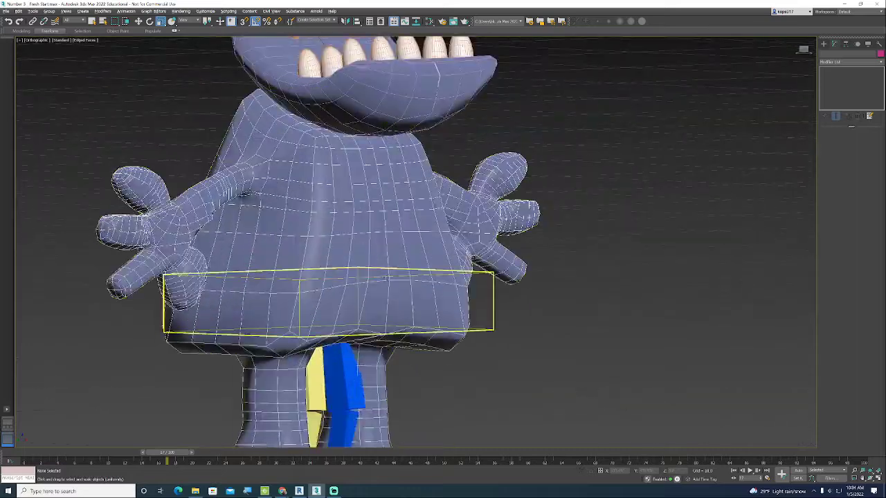
{"action": "left_click", "coordinate": [413, 282]}
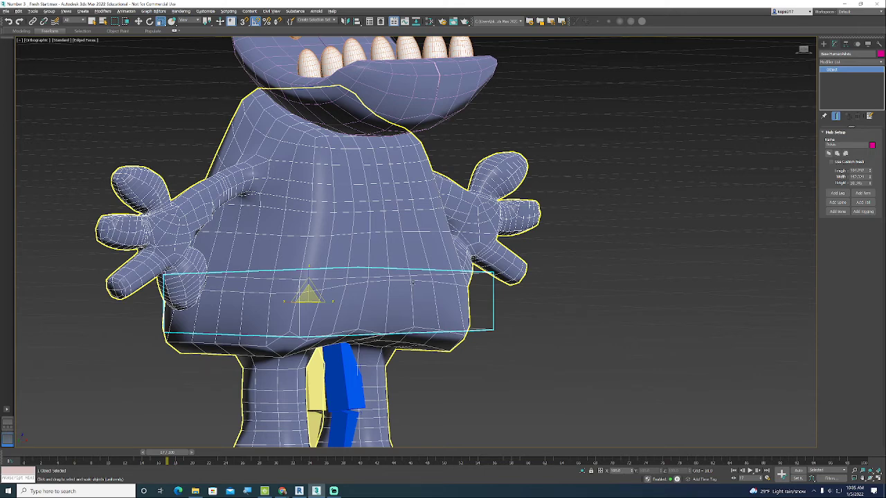
{"action": "left_click", "coordinate": [538, 342]}
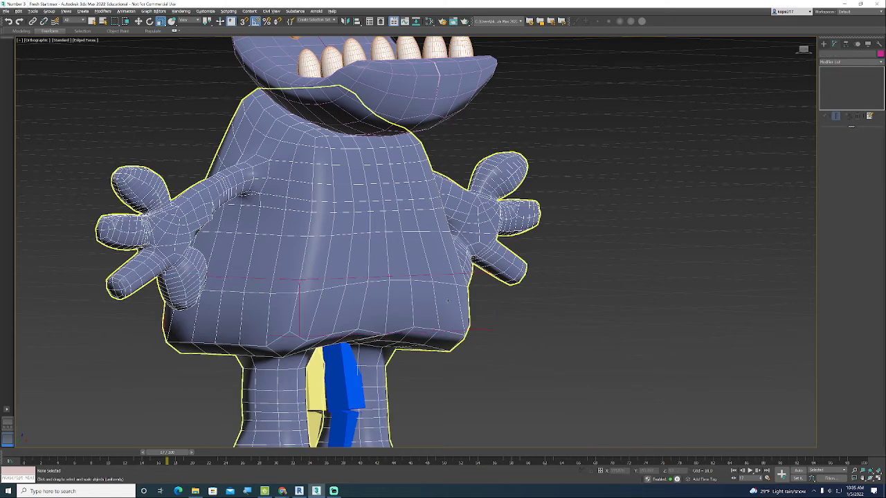
{"action": "key", "text": "z"}
- Turn the see-through display of the body back on and clear the selection
{"action": "left_click", "coordinate": [378, 261]}
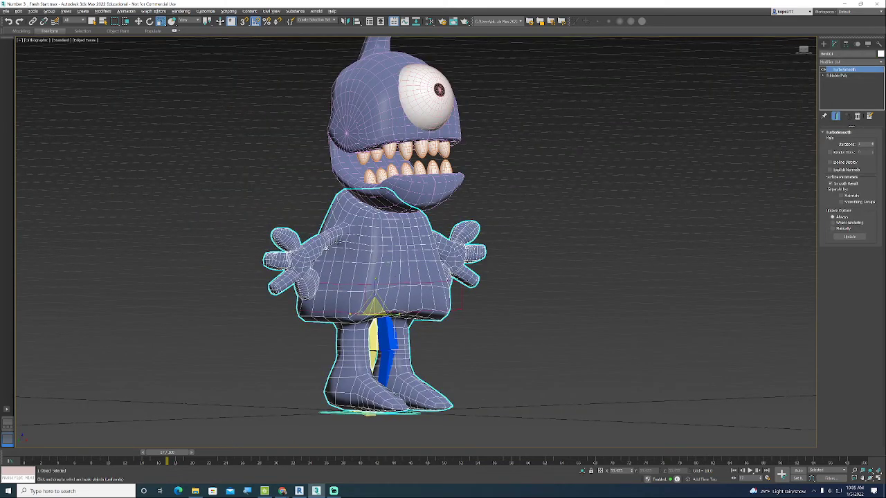
{"action": "key", "text": "alt+x"}
{"action": "key", "text": "ctrl+d"}
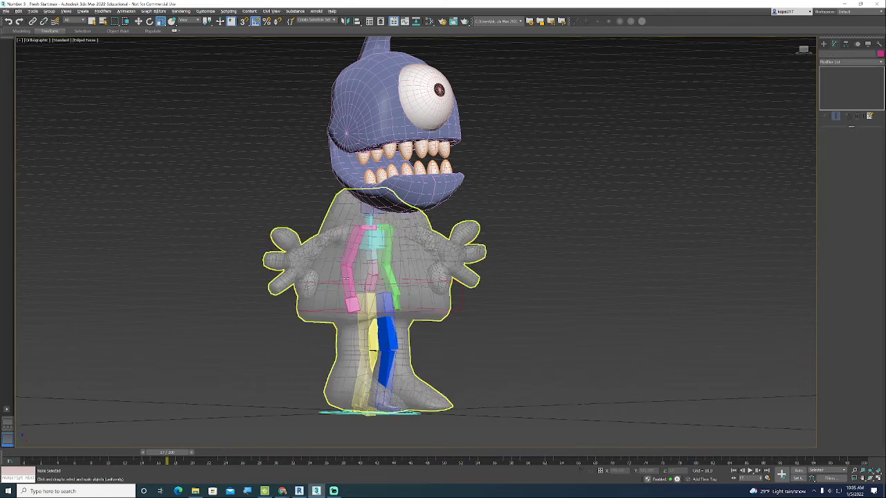
{"action": "left_click", "coordinate": [355, 282]}
{"action": "left_click", "coordinate": [266, 190]}
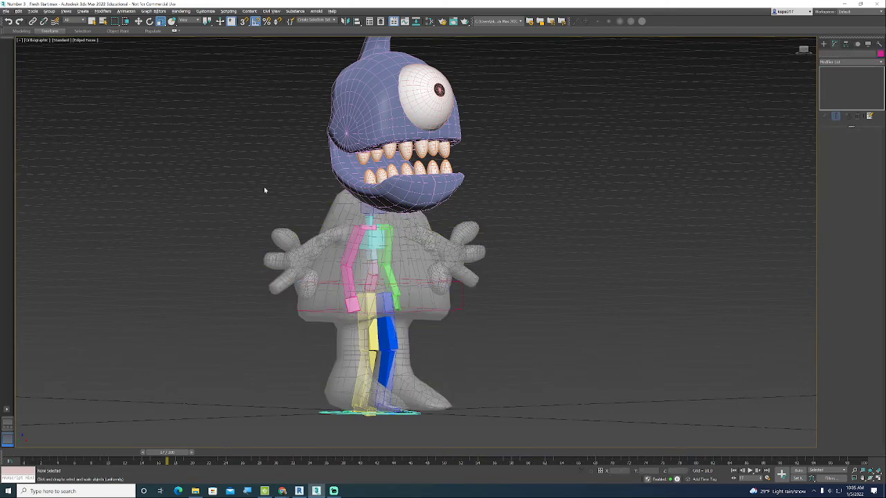
- Filter the selection to CAT Bone, select all the rig's bones together and set them to Display as Box
{"action": "left_click", "coordinate": [77, 20]}
{"action": "left_click", "coordinate": [76, 85]}
{"action": "left_click_drag", "start_coordinate": [223, 123], "coordinate": [511, 407]}
{"action": "right_click", "coordinate": [249, 274]}
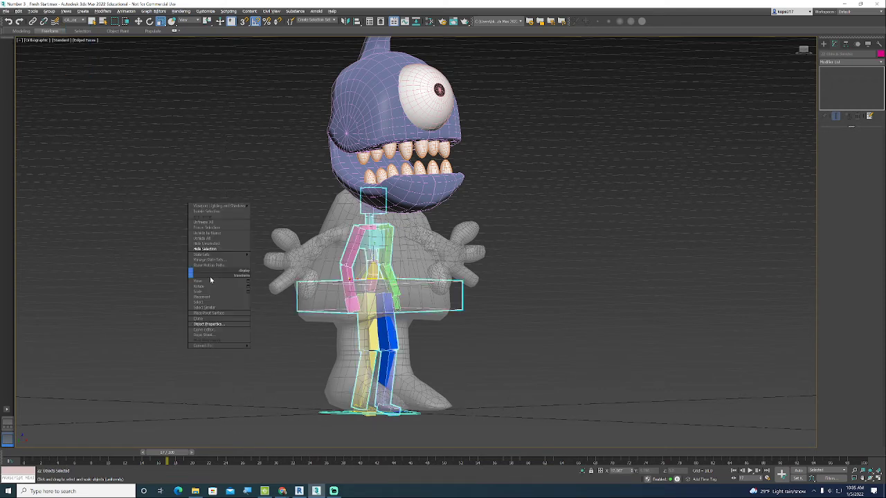
{"action": "left_click", "coordinate": [213, 325]}
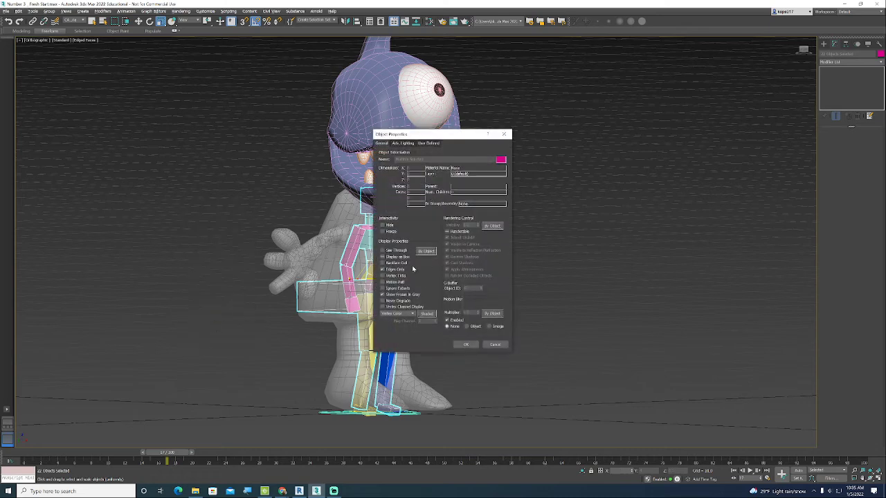
{"action": "left_click", "coordinate": [382, 257]}
{"action": "left_click", "coordinate": [447, 231]}
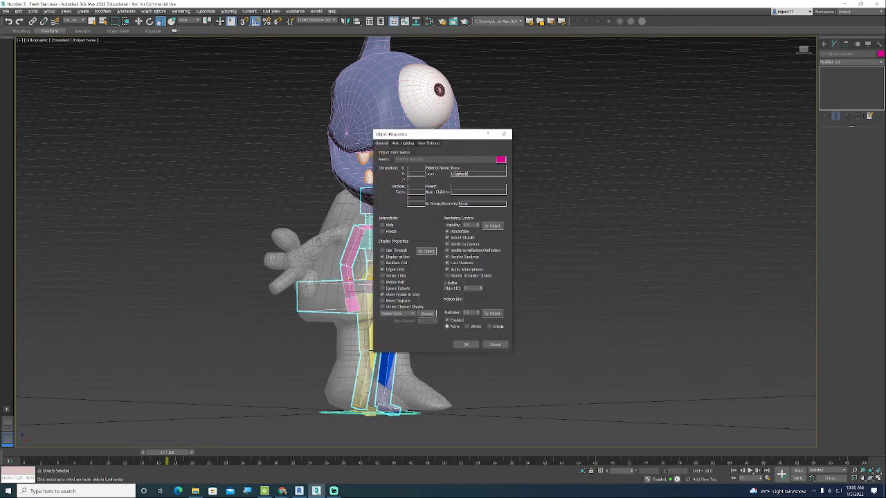
{"action": "left_click", "coordinate": [472, 346]}
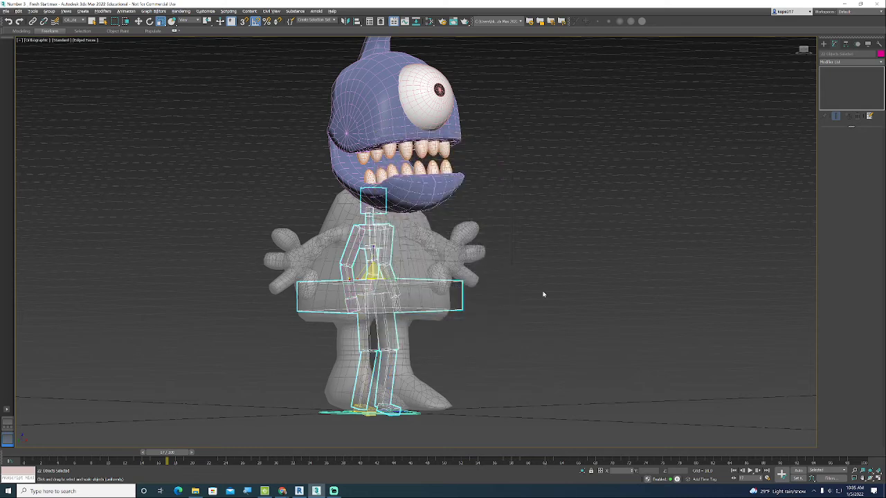
- Turn off Renderable for all the selected rig bones in their object properties
{"action": "right_click", "coordinate": [291, 211]}
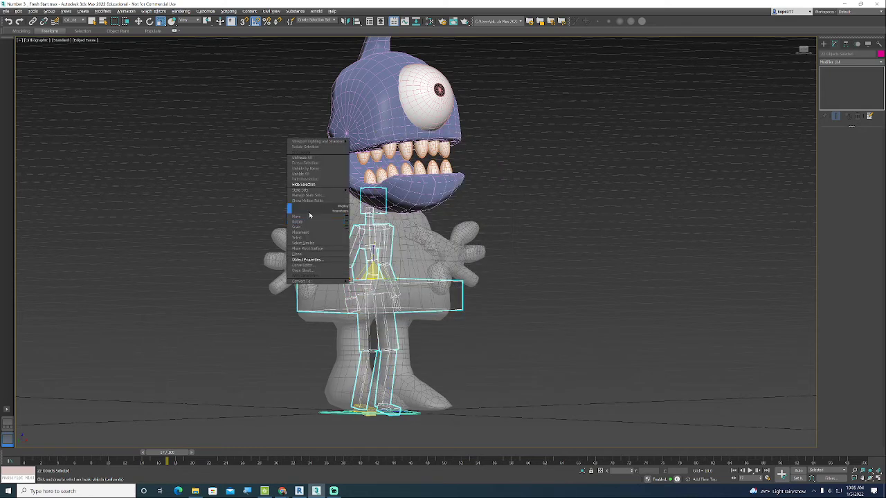
{"action": "left_click", "coordinate": [306, 259]}
{"action": "left_click", "coordinate": [447, 231]}
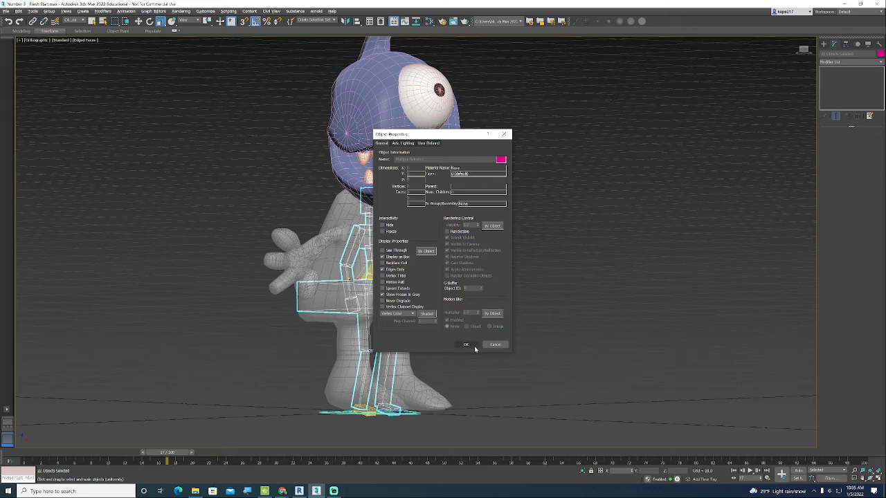
{"action": "left_click", "coordinate": [467, 347]}
- Clear the selection and test-render the current view to check which rig parts still render
{"action": "middle_click_drag", "start_coordinate": [558, 244], "coordinate": [511, 262]}
{"action": "left_click", "coordinate": [510, 260]}
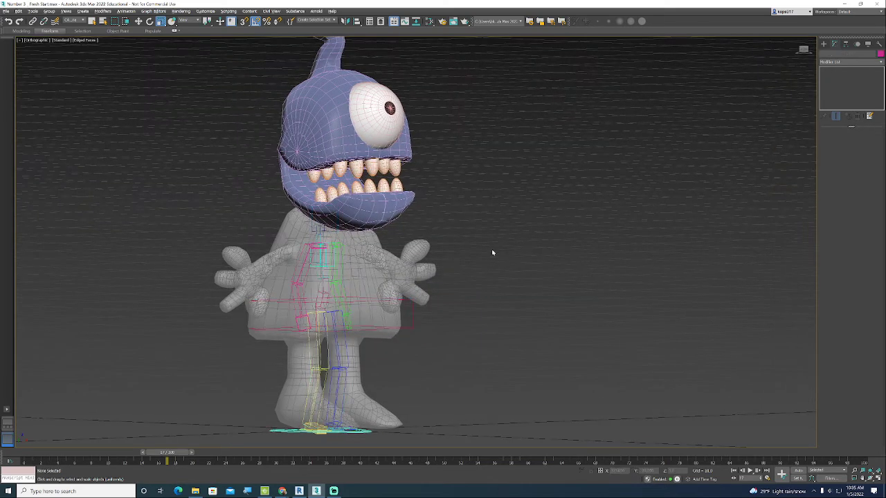
{"action": "key", "text": "shift+q"}
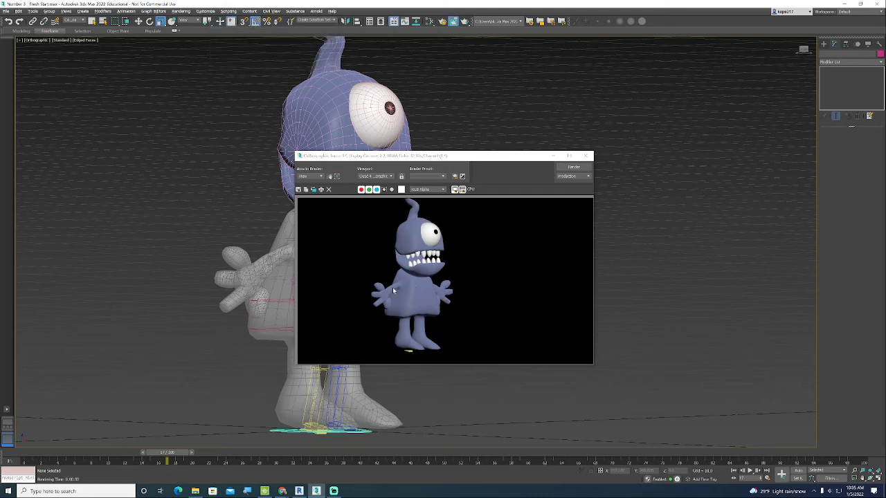
{"action": "left_click", "coordinate": [585, 156]}
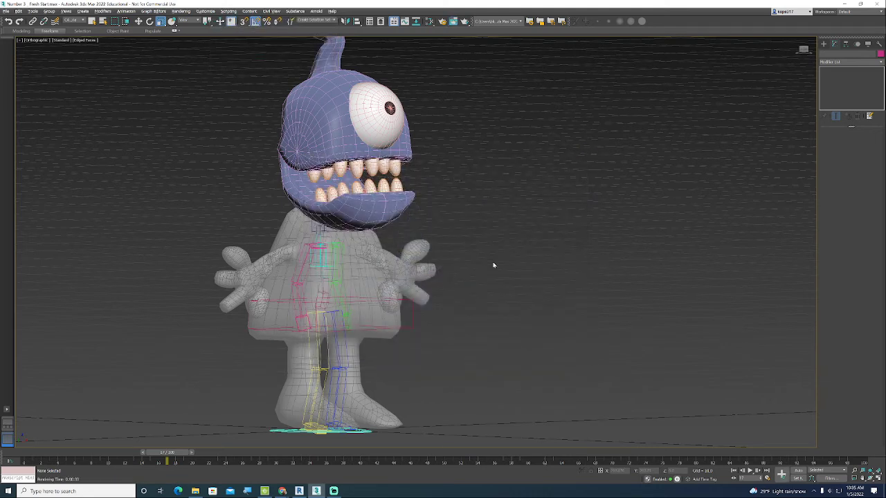
- Select the yellow foot bone and inspect it within the rig from an angled view and the front
{"action": "middle_click_drag", "start_coordinate": [500, 244], "coordinate": [497, 265]}
{"action": "left_click_drag", "start_coordinate": [805, 51], "coordinate": [781, 72]}
{"action": "scroll", "coordinate": [404, 328], "scroll_direction": "down", "scroll_amount": 3}
{"action": "scroll", "coordinate": [282, 381], "scroll_direction": "up", "scroll_amount": 5}
{"action": "left_click", "coordinate": [282, 383]}
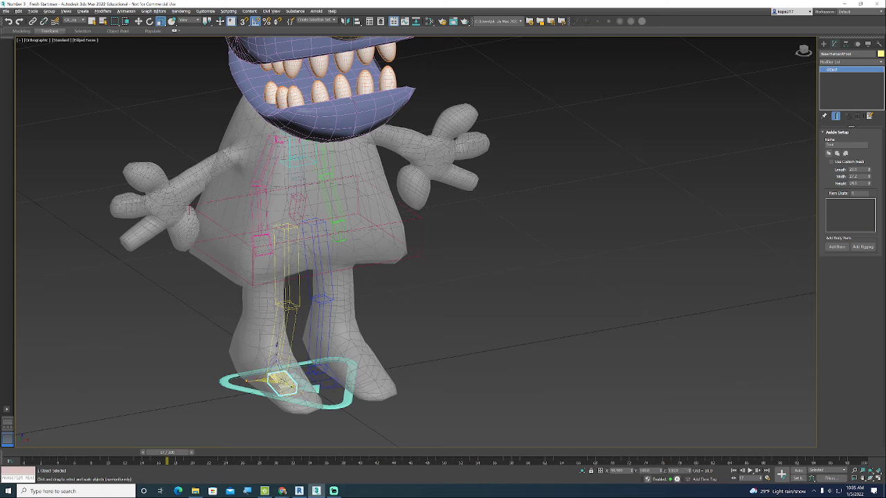
{"action": "right_click", "coordinate": [122, 301]}
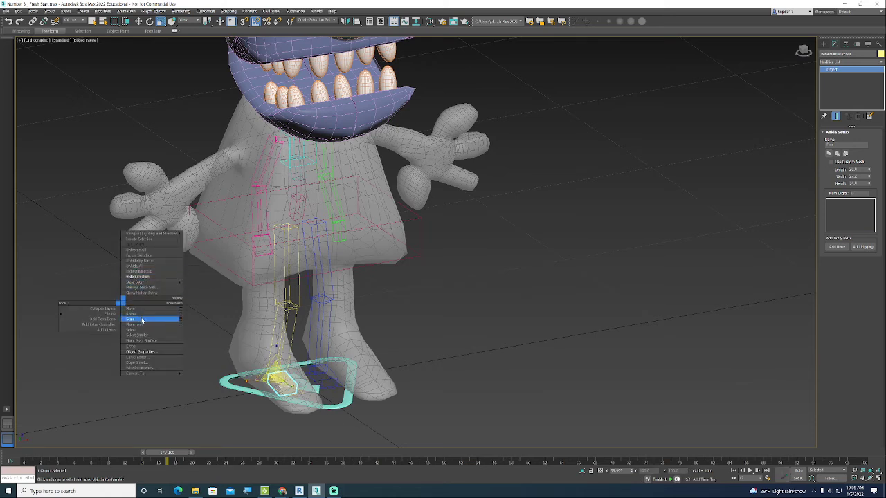
{"action": "left_click", "coordinate": [90, 276]}
{"action": "left_click", "coordinate": [487, 272]}
{"action": "middle_click_drag", "start_coordinate": [487, 273], "coordinate": [488, 294]}
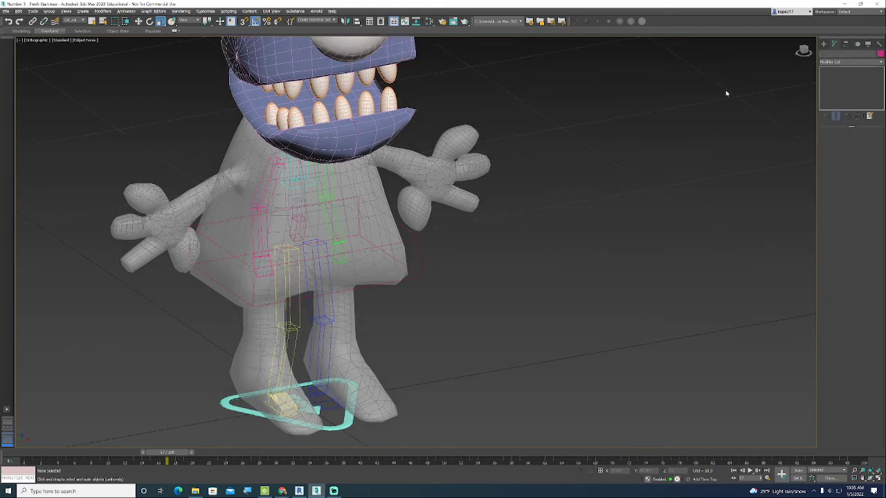
{"action": "left_click", "coordinate": [805, 53]}
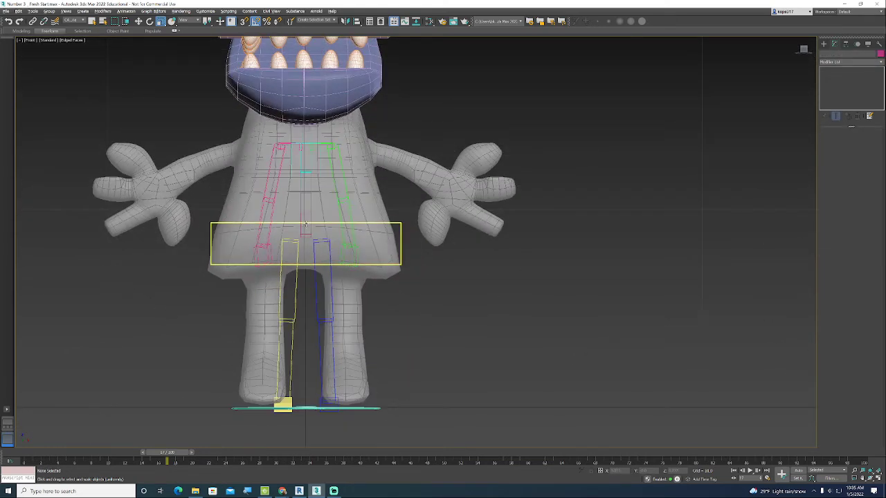
{"action": "left_click", "coordinate": [305, 225]}
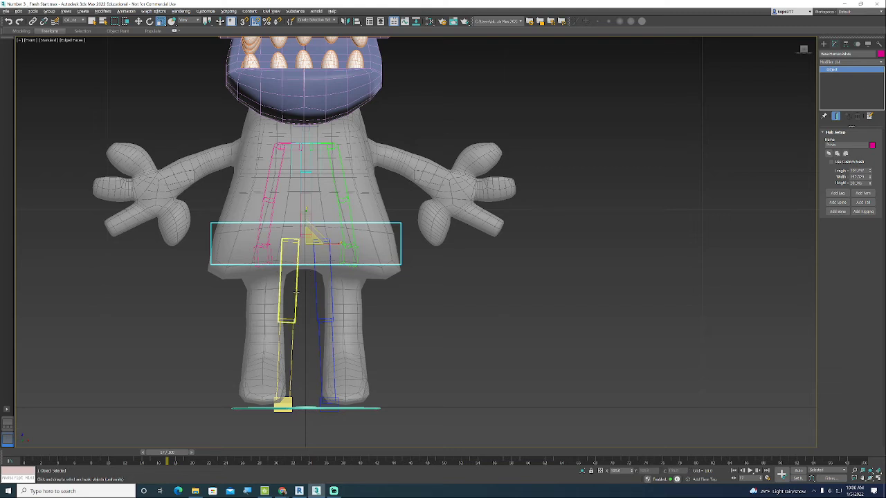
{"action": "left_click", "coordinate": [296, 315]}
{"action": "left_click", "coordinate": [291, 341], "text": "ctrl"}
{"action": "left_click", "coordinate": [284, 404], "text": "ctrl"}
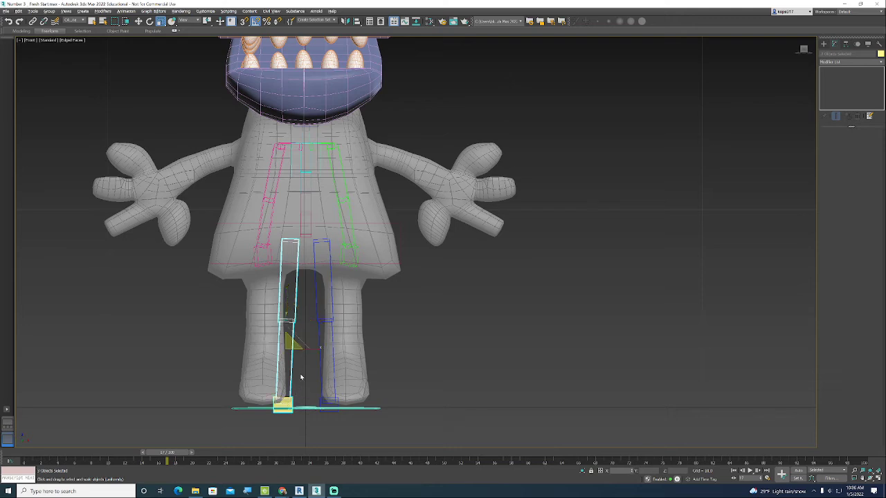
{"action": "left_click", "coordinate": [180, 305]}
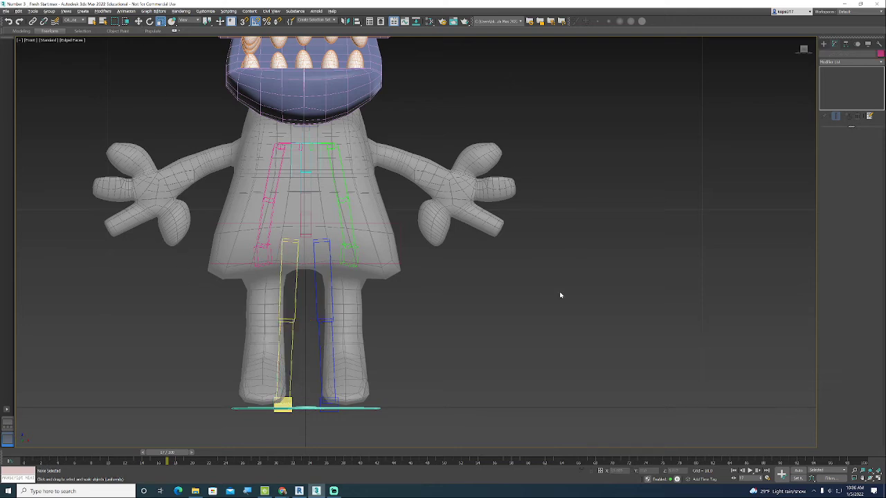
{"action": "left_click_drag", "start_coordinate": [805, 51], "coordinate": [810, 59]}
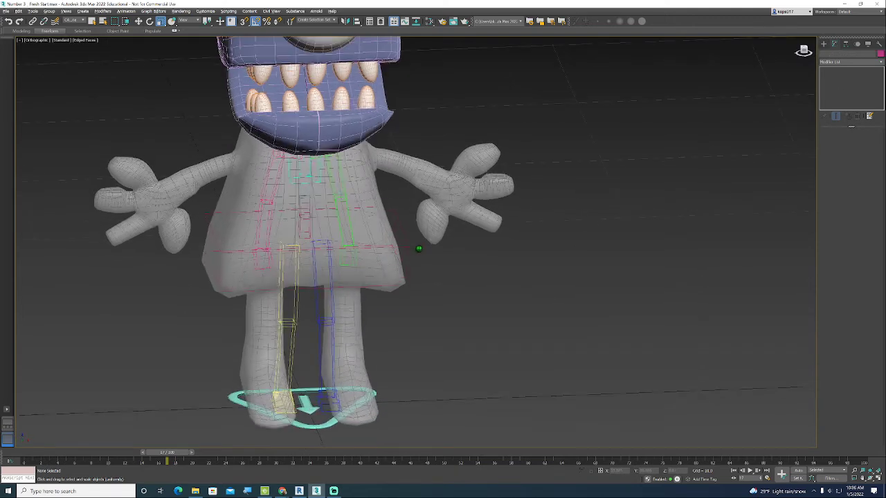
{"action": "scroll", "coordinate": [290, 406], "scroll_direction": "up", "scroll_amount": 5}
{"action": "left_click", "coordinate": [291, 406]}
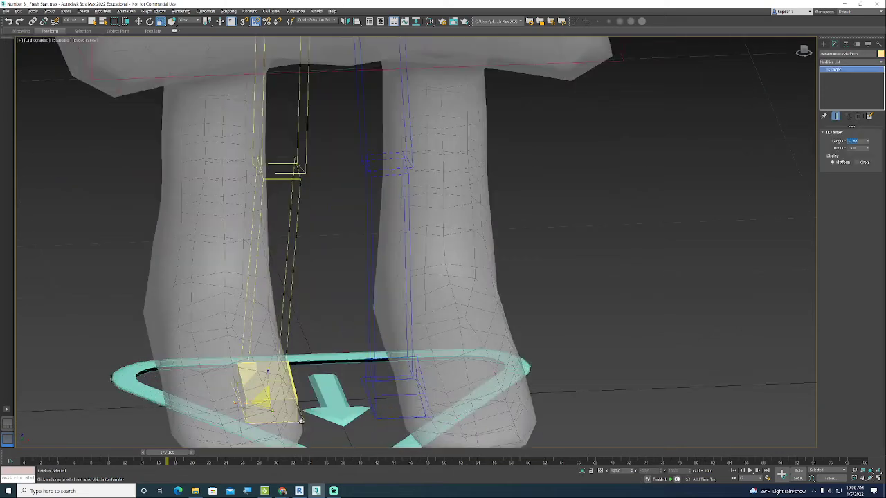
{"action": "left_click", "coordinate": [297, 390], "text": "ctrl"}
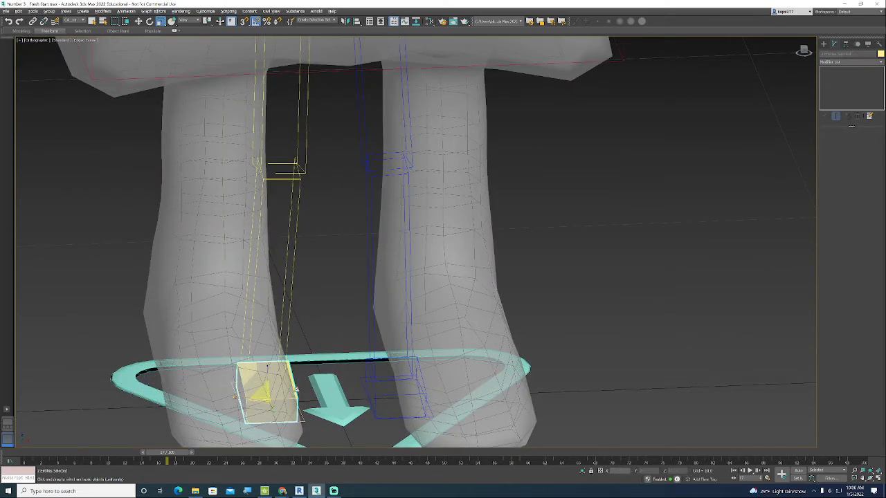
{"action": "left_click", "coordinate": [290, 311], "text": "ctrl"}
{"action": "left_click", "coordinate": [305, 165], "text": "ctrl"}
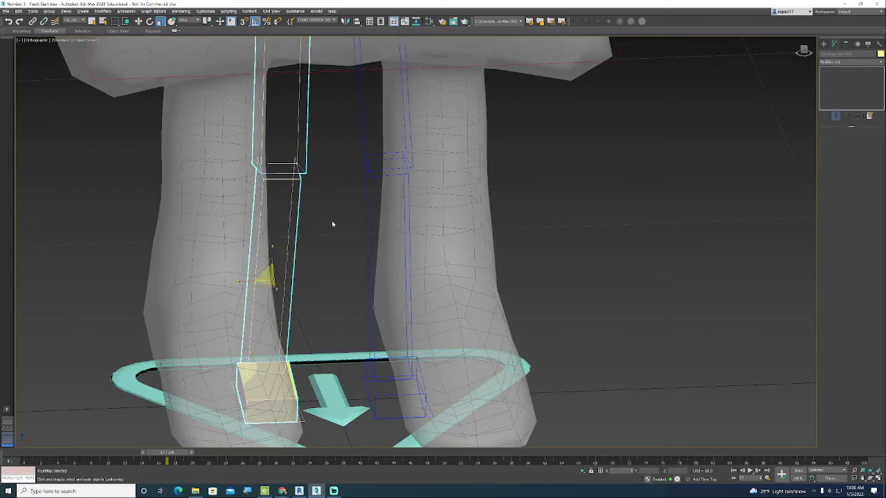
{"action": "scroll", "coordinate": [333, 226], "scroll_direction": "down", "scroll_amount": 4}
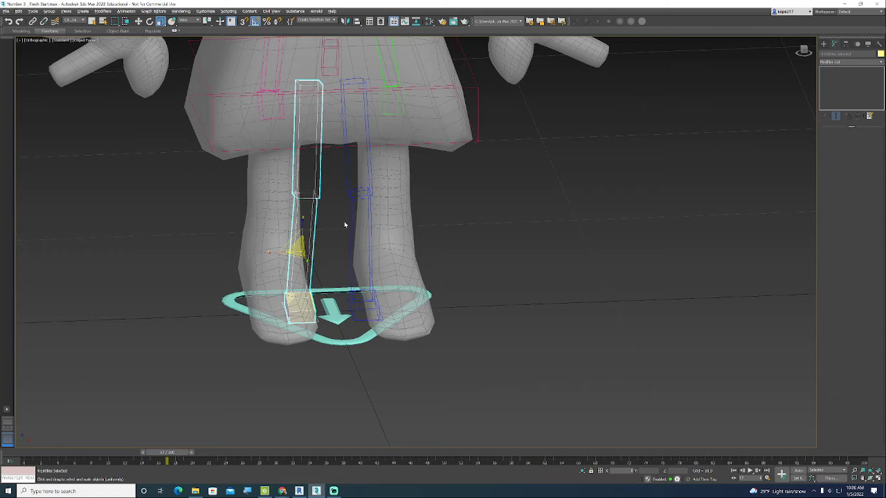
{"action": "left_click", "coordinate": [345, 224]}
- Set the yellow foot bone to Display as Box and turn off Renderable in its object properties
{"action": "scroll", "coordinate": [314, 320], "scroll_direction": "up", "scroll_amount": 5}
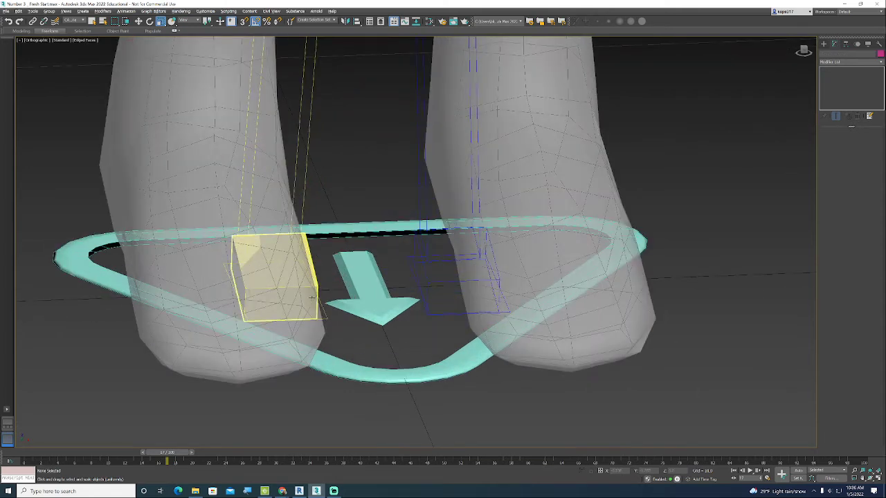
{"action": "left_click", "coordinate": [312, 298]}
{"action": "right_click", "coordinate": [315, 259]}
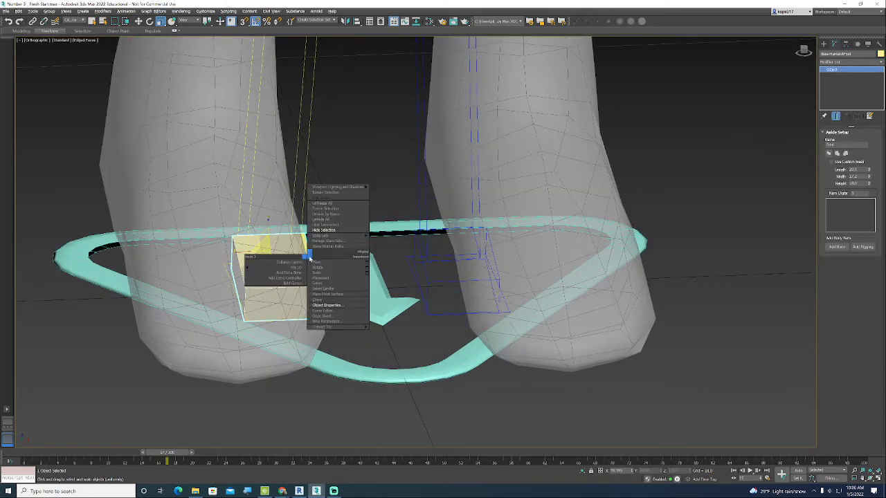
{"action": "left_click", "coordinate": [327, 305]}
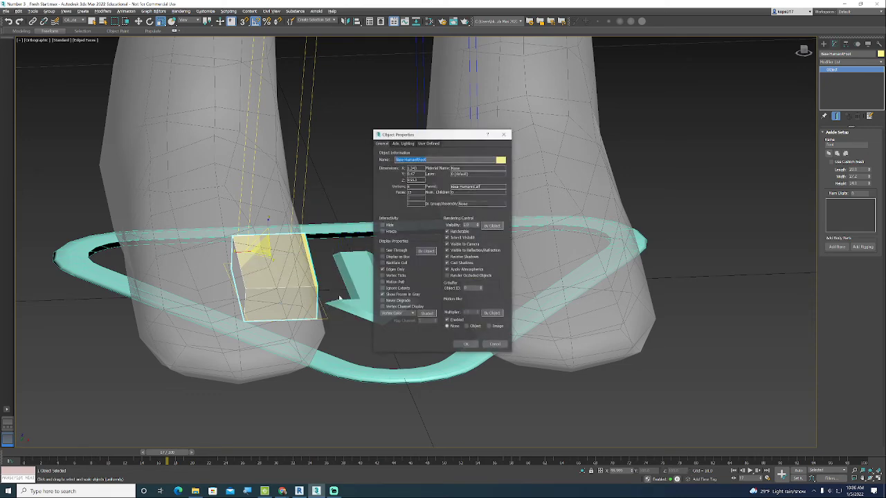
{"action": "left_click", "coordinate": [382, 257]}
{"action": "left_click", "coordinate": [446, 231]}
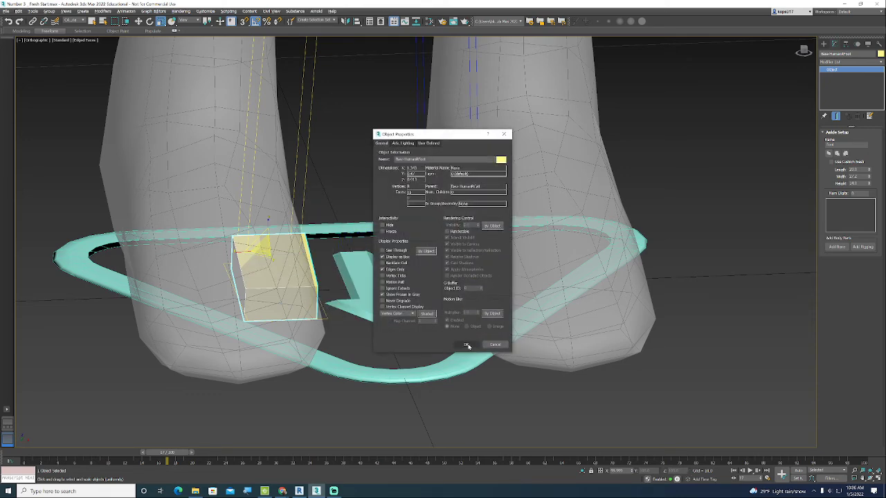
{"action": "left_click", "coordinate": [465, 344]}
{"action": "left_click", "coordinate": [346, 175]}
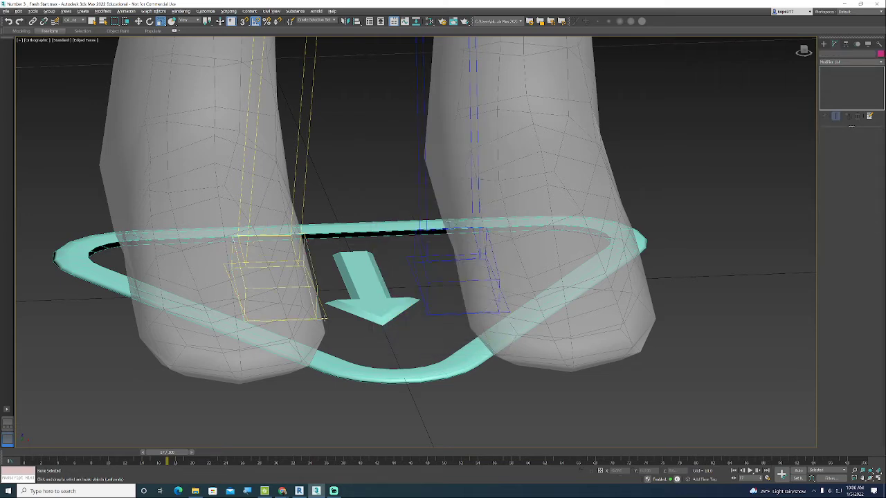
- Select the yellow leg's foot platform, foot, calf and thigh together and move them sideways to the centre of the leg mesh
{"action": "left_click", "coordinate": [324, 317]}
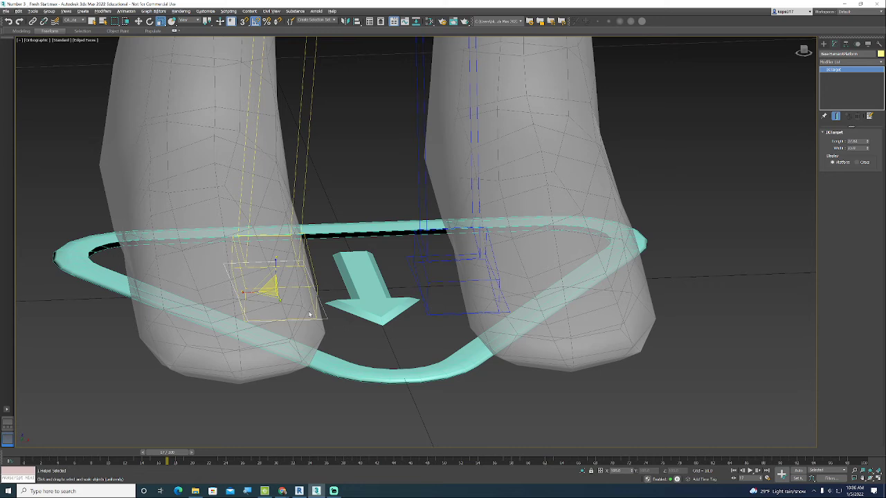
{"action": "left_click", "coordinate": [321, 282], "text": "ctrl"}
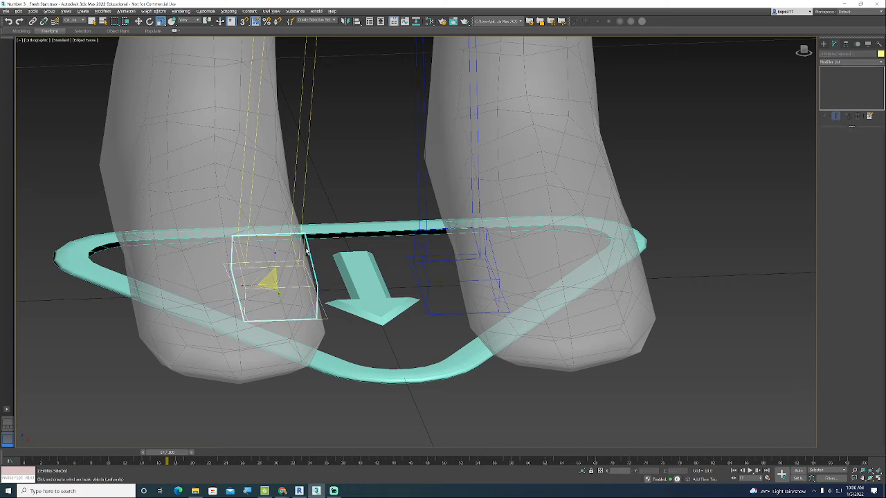
{"action": "scroll", "coordinate": [301, 226], "scroll_direction": "down", "scroll_amount": 6}
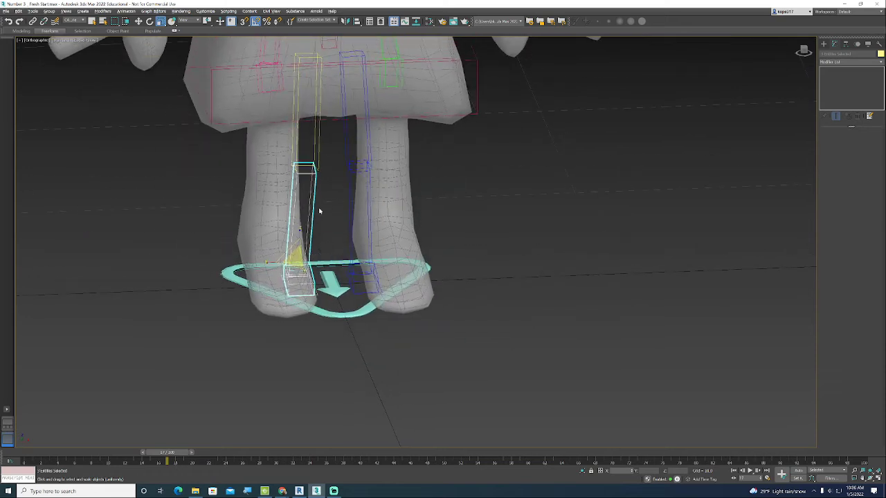
{"action": "left_click", "coordinate": [319, 139], "text": "ctrl"}
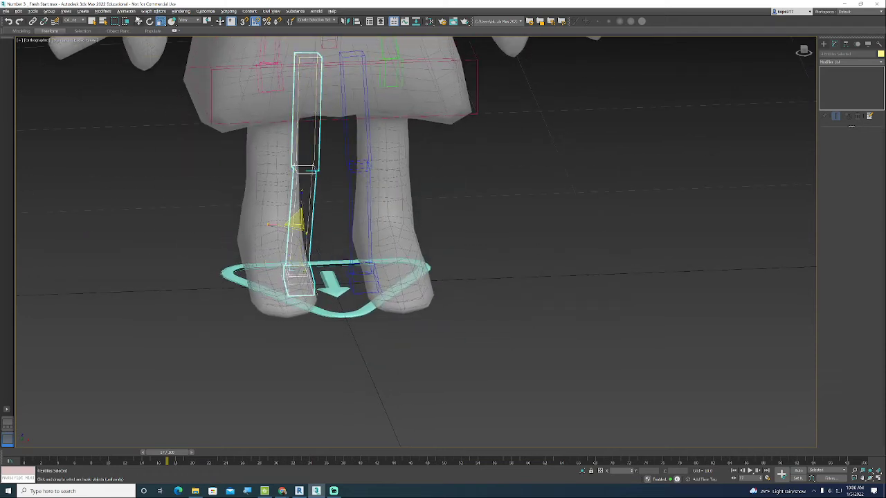
{"action": "left_click", "coordinate": [138, 21]}
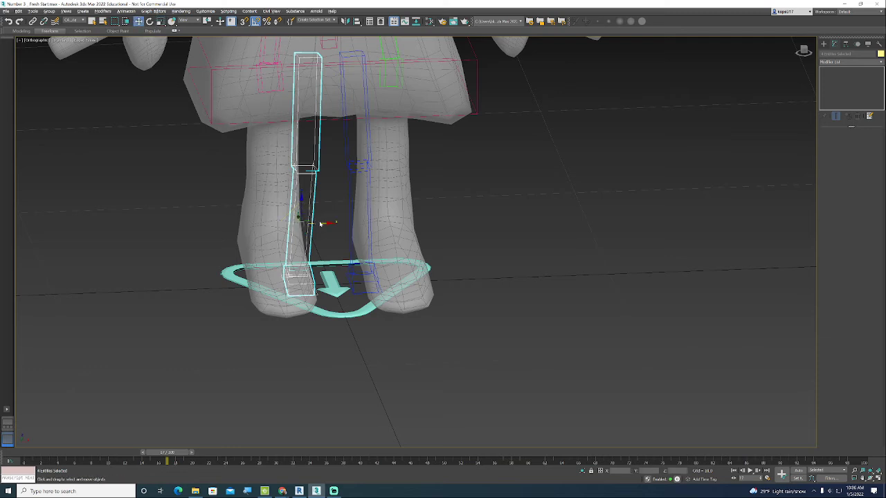
{"action": "left_click_drag", "start_coordinate": [320, 223], "coordinate": [295, 230]}
{"action": "left_click_drag", "start_coordinate": [804, 52], "coordinate": [803, 48]}
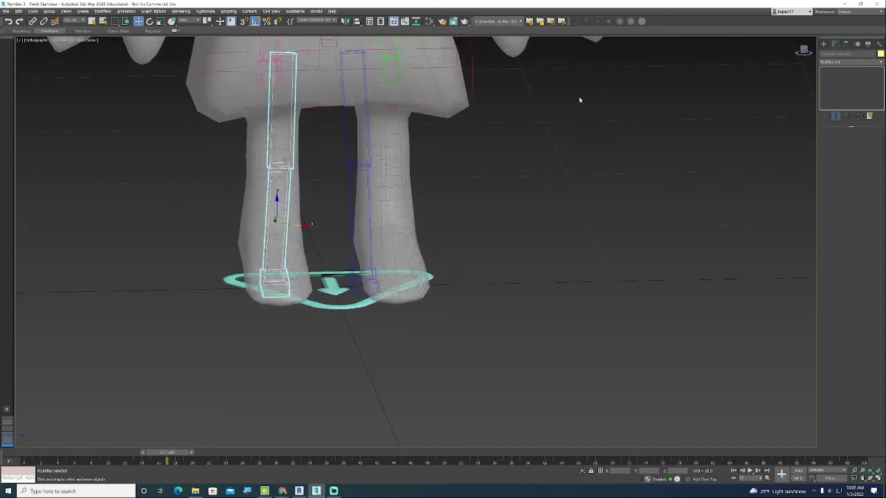
{"action": "key", "text": "f"}
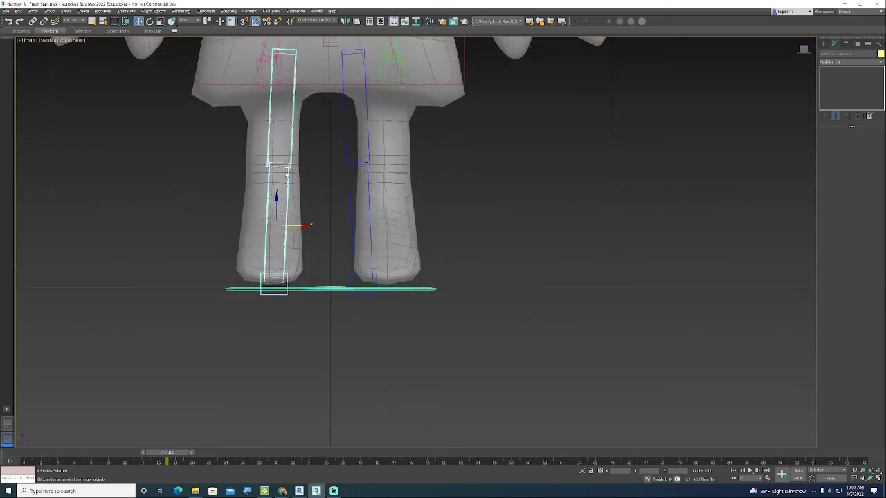
{"action": "left_click", "coordinate": [428, 145]}
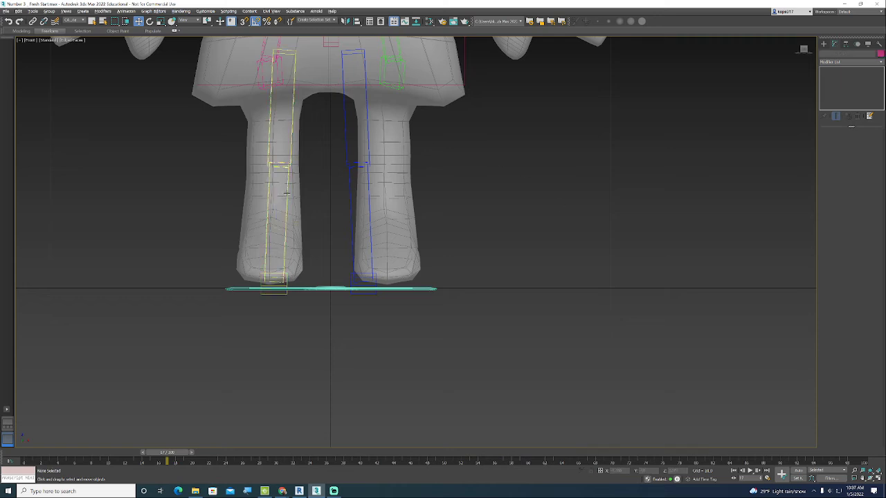
- Copy the yellow leg's limb settings and paste them mirrored onto the blue leg
{"action": "left_click", "coordinate": [278, 207]}
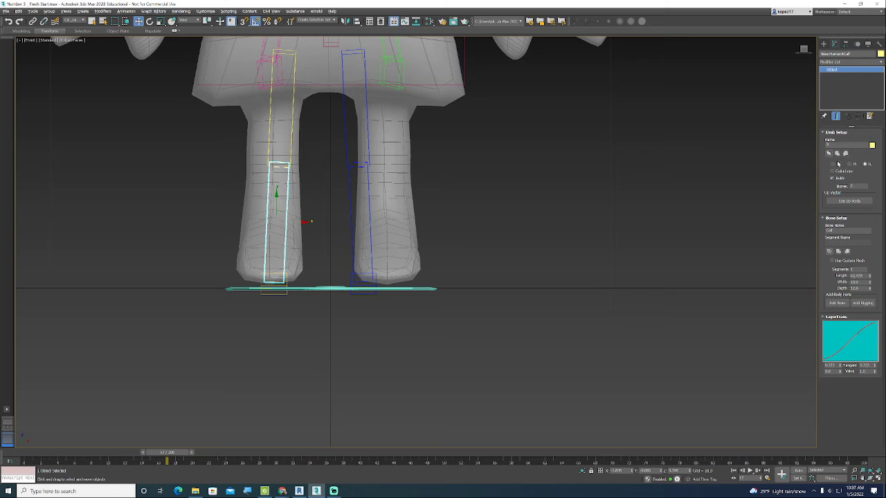
{"action": "left_click", "coordinate": [358, 190]}
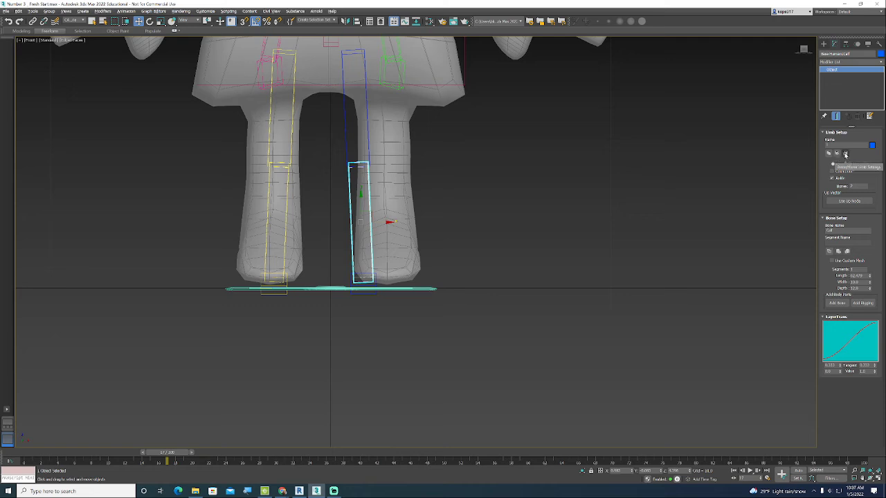
{"action": "left_click", "coordinate": [844, 153]}
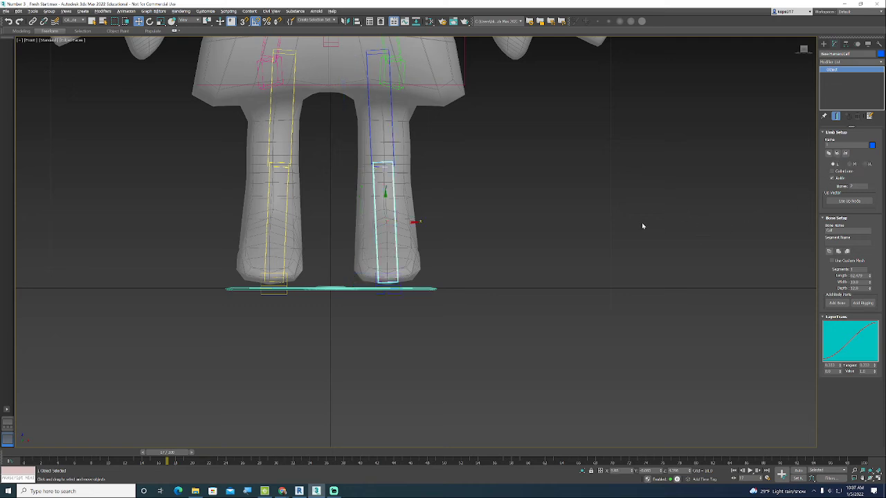
- Scale the ribcage bone up so it fills the upper torso in width, depth and height
{"action": "scroll", "coordinate": [642, 226], "scroll_direction": "down", "scroll_amount": 4}
{"action": "middle_click_drag", "start_coordinate": [605, 306], "coordinate": [598, 340]}
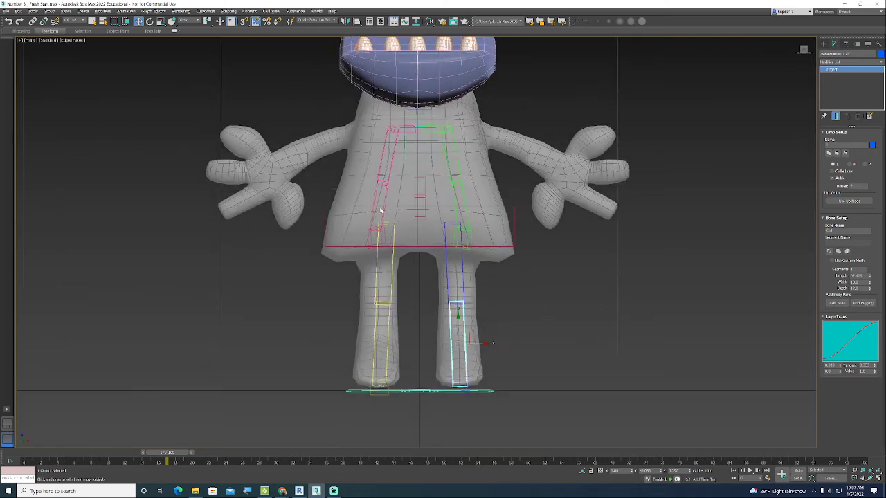
{"action": "scroll", "coordinate": [380, 210], "scroll_direction": "up", "scroll_amount": 2}
{"action": "left_click", "coordinate": [423, 133]}
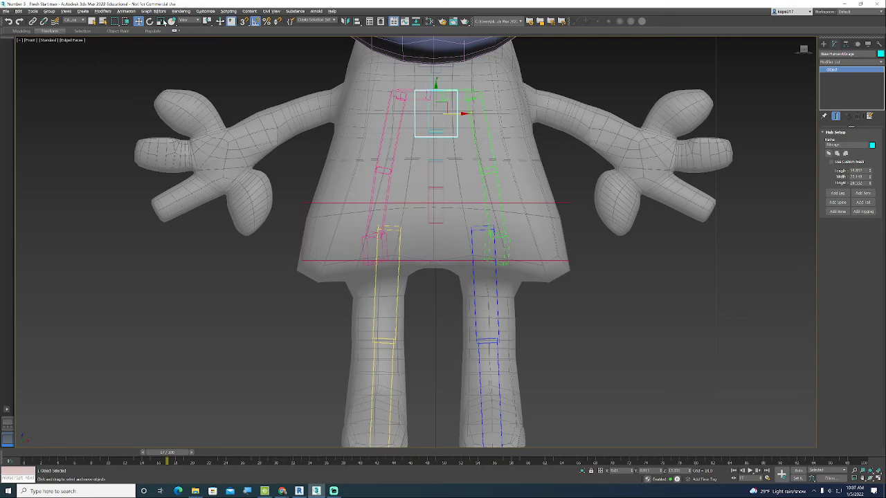
{"action": "left_click", "coordinate": [161, 21]}
{"action": "left_click_drag", "start_coordinate": [440, 86], "coordinate": [482, 94]}
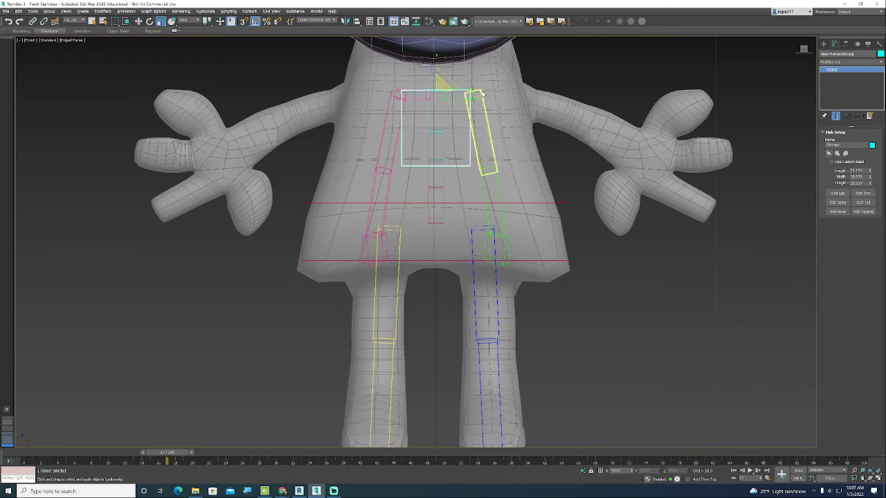
{"action": "left_click_drag", "start_coordinate": [804, 50], "coordinate": [815, 58]}
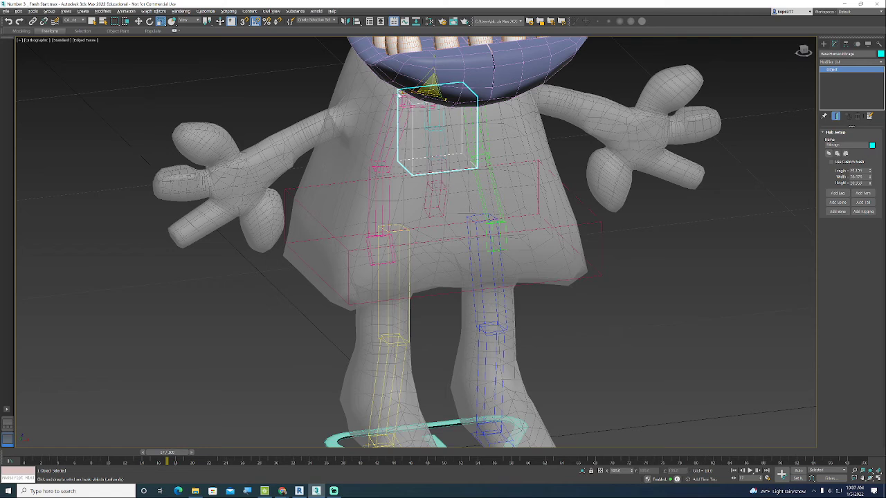
{"action": "left_click_drag", "start_coordinate": [398, 95], "coordinate": [374, 95]}
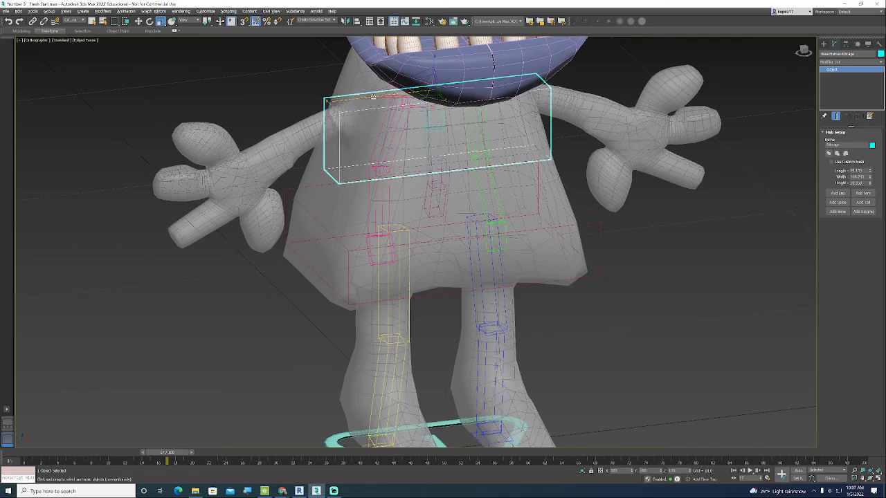
{"action": "left_click_drag", "start_coordinate": [455, 94], "coordinate": [462, 118]}
{"action": "left_click_drag", "start_coordinate": [435, 65], "coordinate": [437, 58]}
- Lengthen the pink collarbone by scaling it sideways until it reaches the shoulder of the body mesh
{"action": "left_click", "coordinate": [383, 151]}
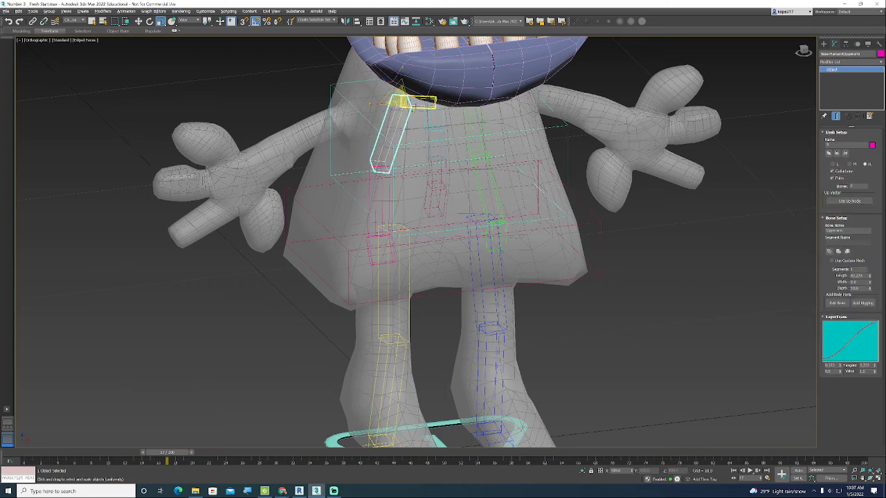
{"action": "left_click", "coordinate": [419, 104]}
{"action": "left_click_drag", "start_coordinate": [410, 108], "coordinate": [364, 109]}
{"action": "left_click", "coordinate": [802, 52]}
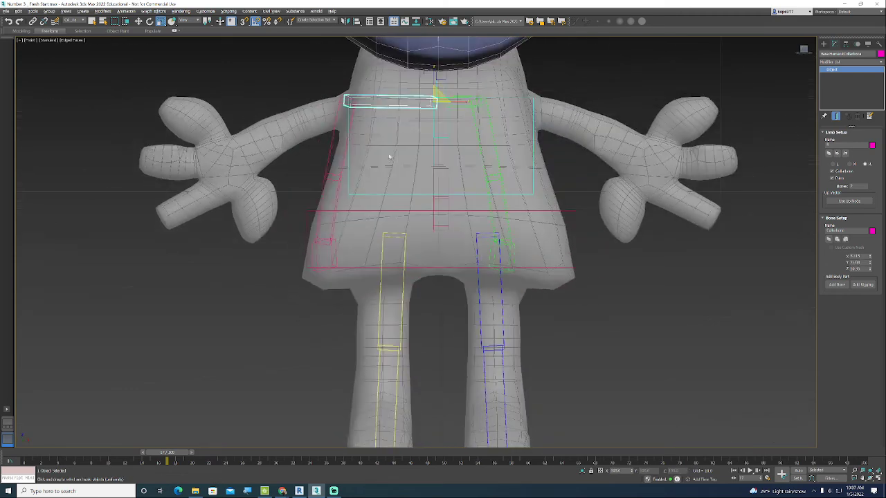
- Rotate the pink upper arm and forearm bones to follow the direction of the arm mesh
{"action": "left_click", "coordinate": [331, 142]}
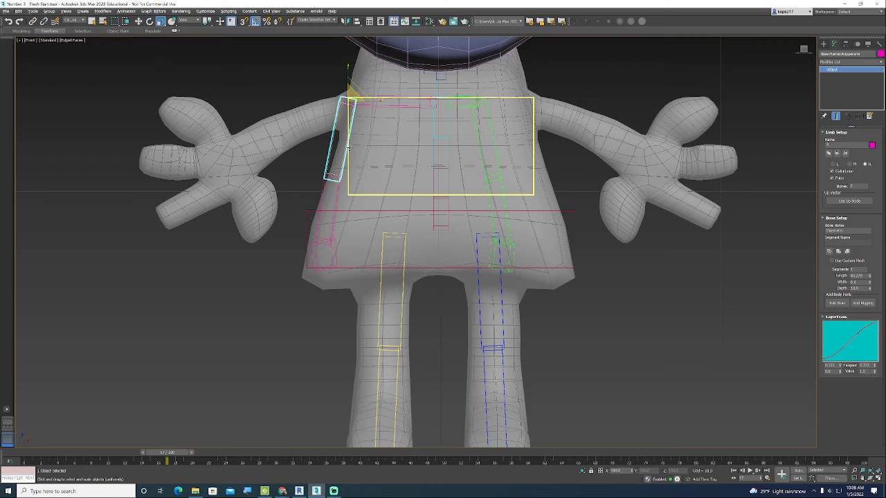
{"action": "left_click", "coordinate": [150, 21]}
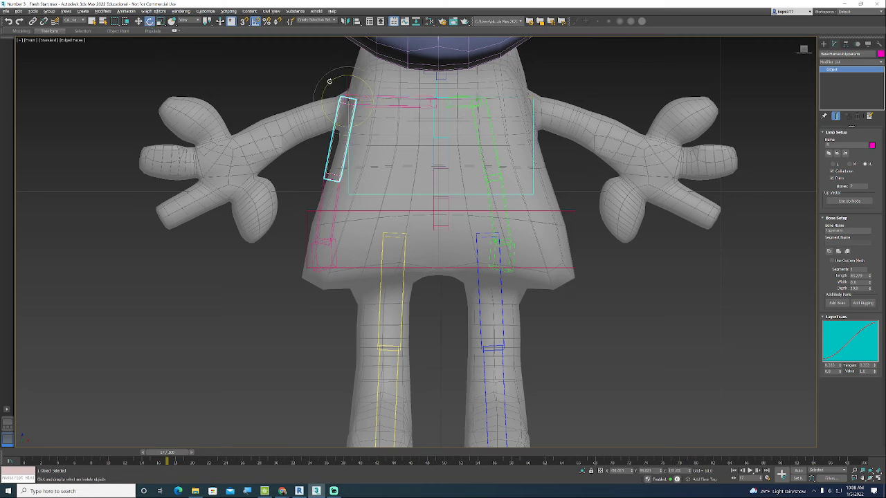
{"action": "left_click_drag", "start_coordinate": [360, 81], "coordinate": [333, 80]}
{"action": "left_click", "coordinate": [260, 111]}
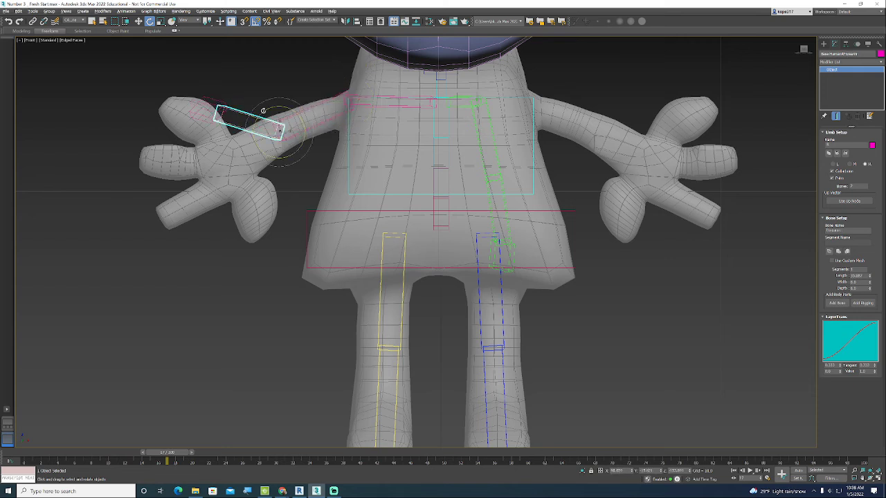
{"action": "left_click_drag", "start_coordinate": [263, 111], "coordinate": [269, 132]}
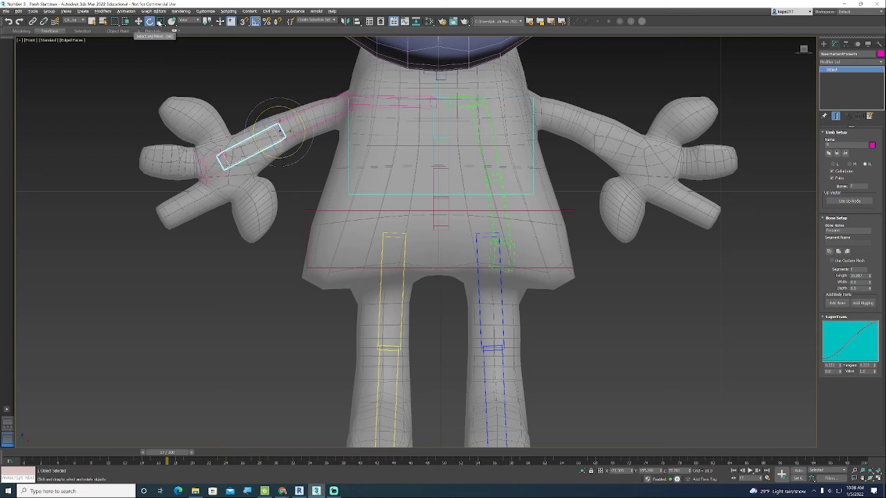
- Scale the pink forearm and upper arm bones along their local axes so the elbow and wrist line up with the arm mesh
{"action": "left_click", "coordinate": [160, 21]}
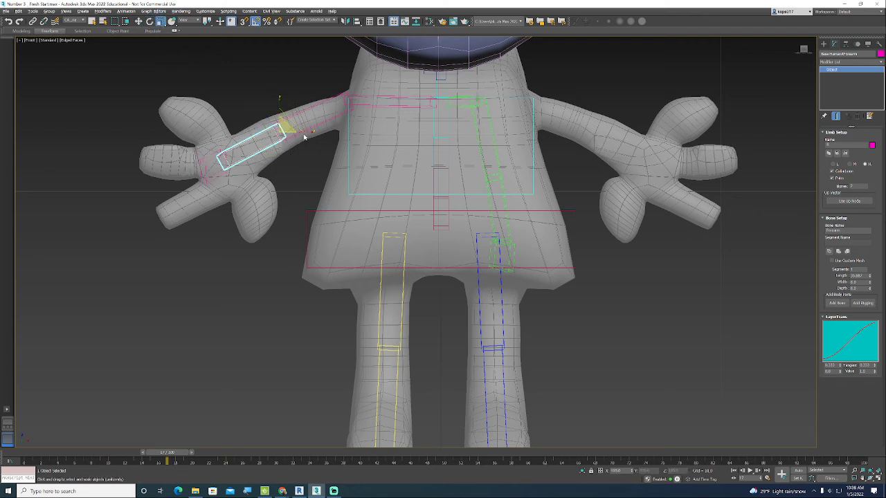
{"action": "left_click", "coordinate": [185, 22]}
{"action": "left_click", "coordinate": [183, 42]}
{"action": "left_click", "coordinate": [257, 143]}
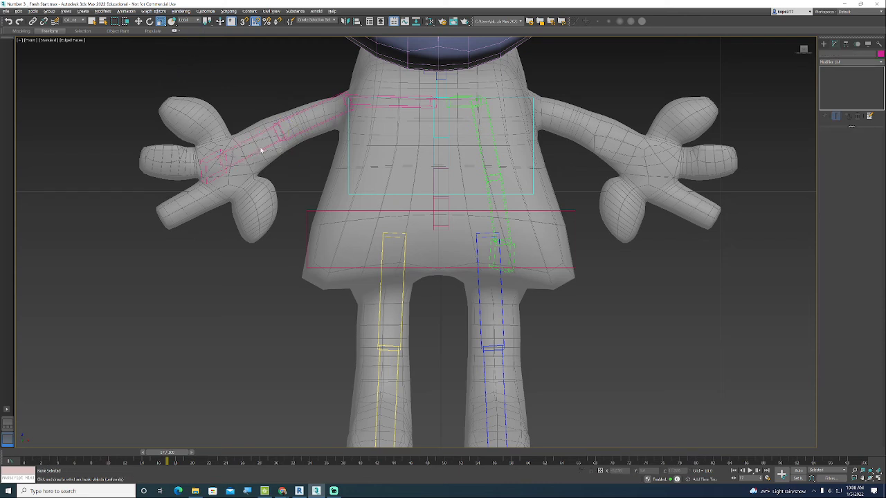
{"action": "left_click", "coordinate": [260, 147]}
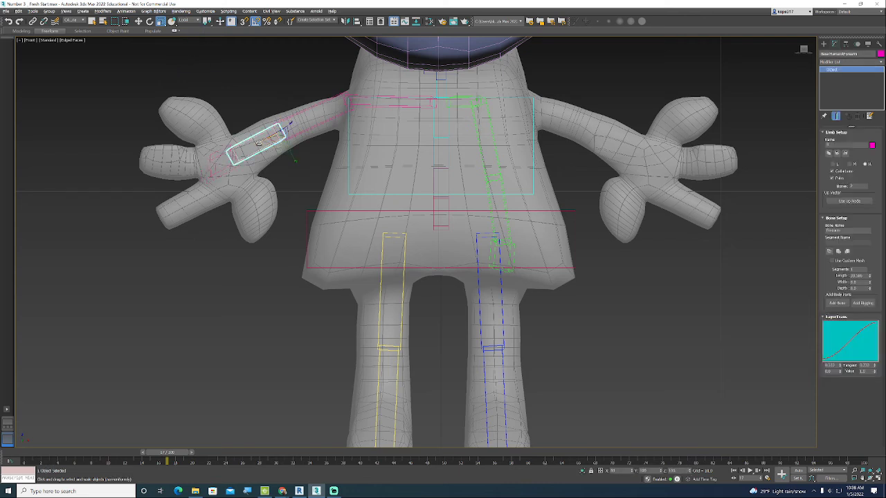
{"action": "left_click", "coordinate": [318, 111]}
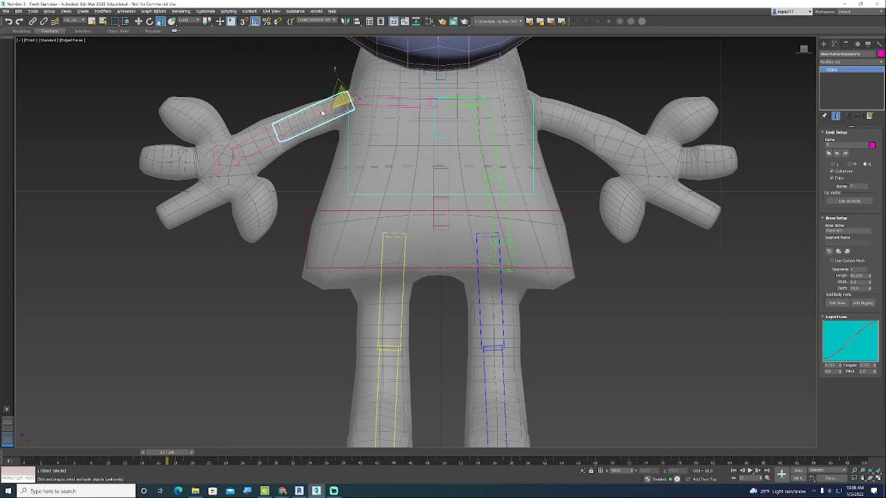
{"action": "left_click_drag", "start_coordinate": [322, 113], "coordinate": [332, 108]}
{"action": "left_click", "coordinate": [277, 135]}
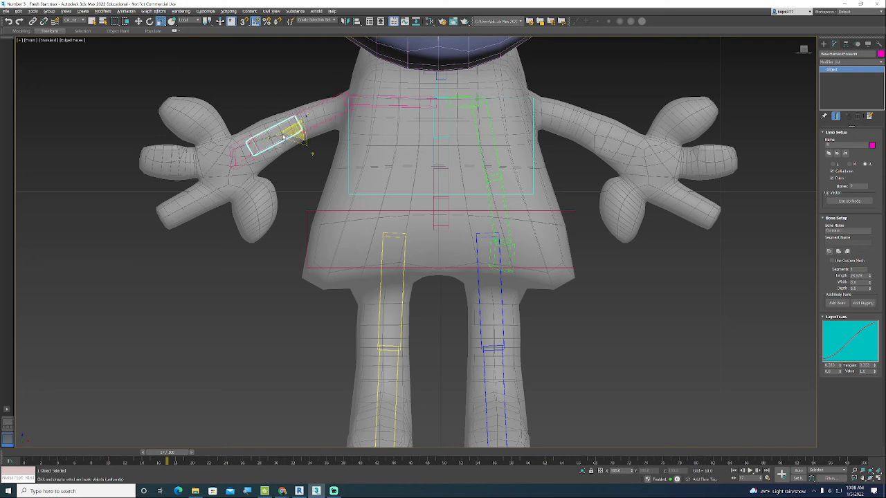
{"action": "left_click_drag", "start_coordinate": [275, 133], "coordinate": [223, 156]}
- Rotate the pink palm bone to follow the angle of the hand mesh
{"action": "left_click", "coordinate": [224, 156]}
{"action": "left_click", "coordinate": [150, 20]}
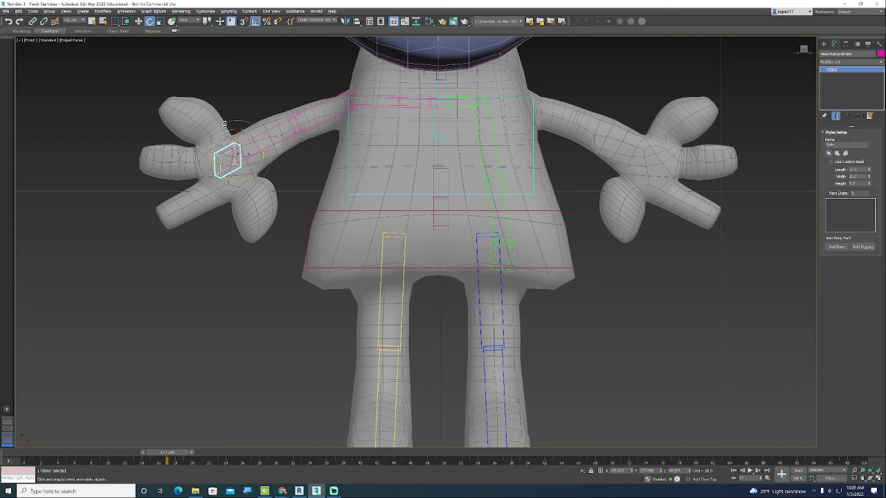
{"action": "mouse_move", "coordinate": [246, 132]}
{"action": "left_mouse_down"}
{"action": "mouse_move", "coordinate": [240, 145]}
{"action": "mouse_move", "coordinate": [245, 129]}
{"action": "left_mouse_up"}
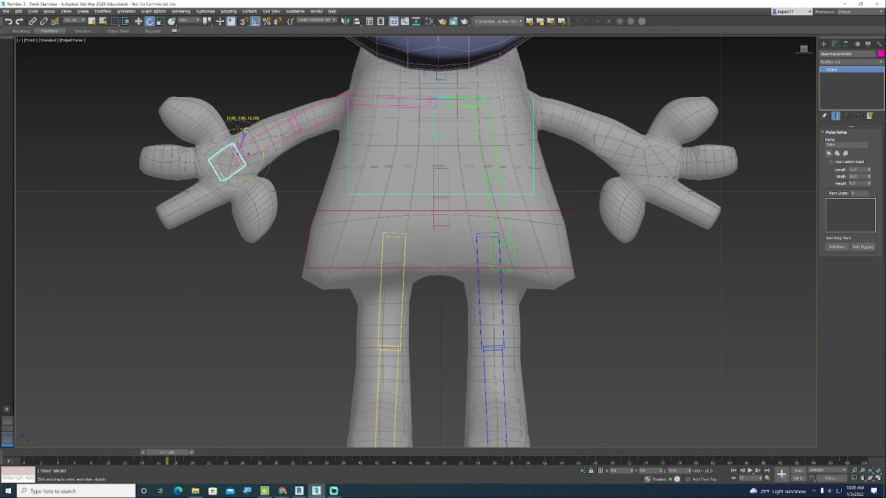
- Copy the pink arm's limb settings and paste them mirrored onto the green arm
{"action": "left_click", "coordinate": [309, 81]}
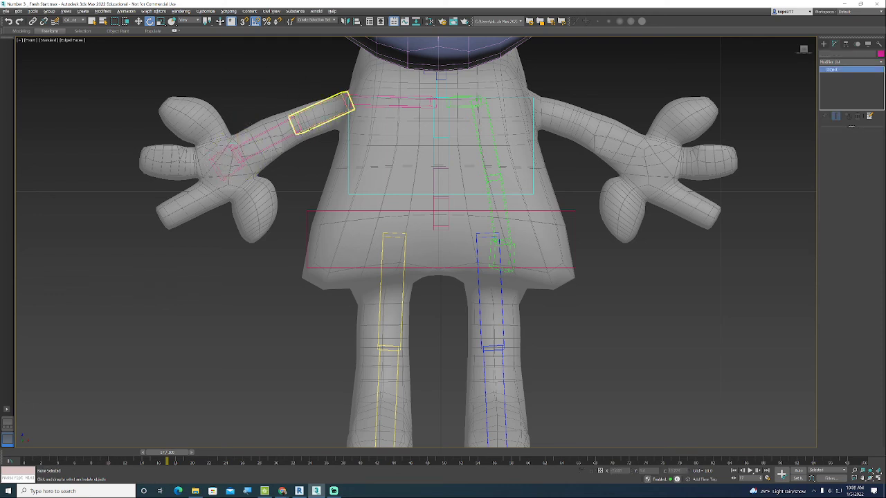
{"action": "left_click", "coordinate": [325, 110]}
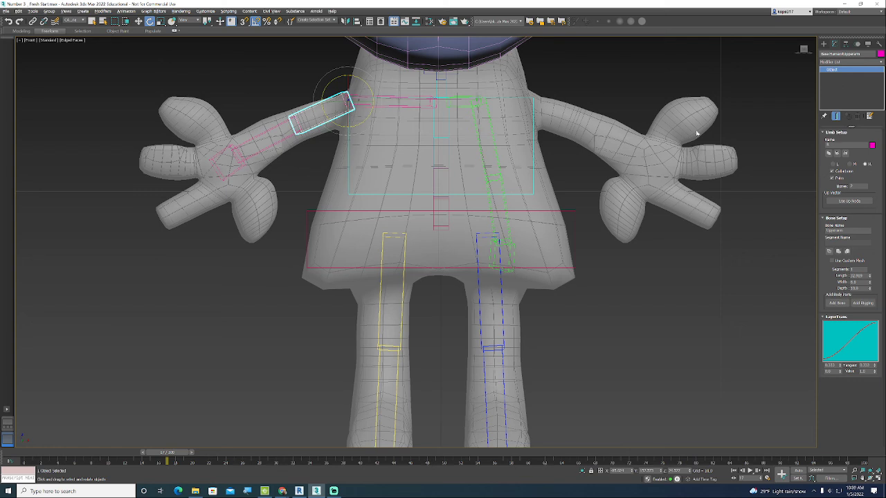
{"action": "left_click", "coordinate": [831, 155]}
{"action": "left_click", "coordinate": [495, 167]}
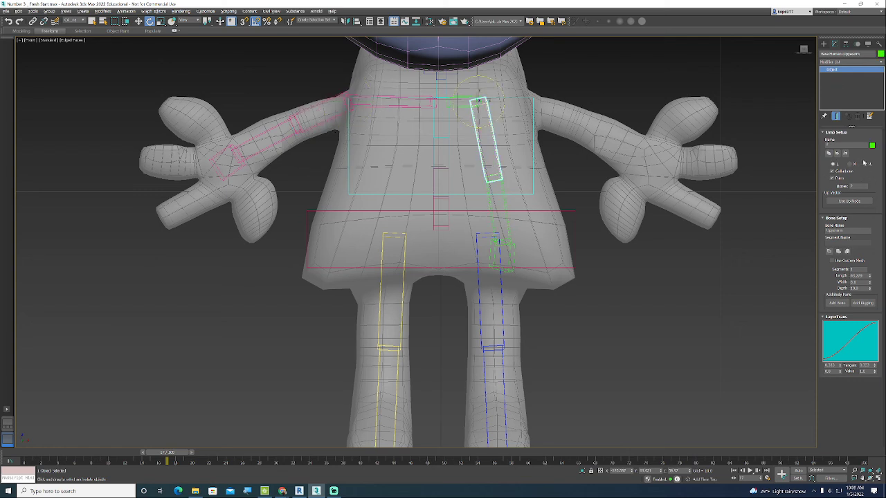
{"action": "left_click", "coordinate": [845, 153]}
- Add a CATMotion layer to the Base Human rig and switch the rig from setup to animation mode
{"action": "left_click", "coordinate": [638, 83]}
{"action": "scroll", "coordinate": [618, 86], "scroll_direction": "down", "scroll_amount": 6}
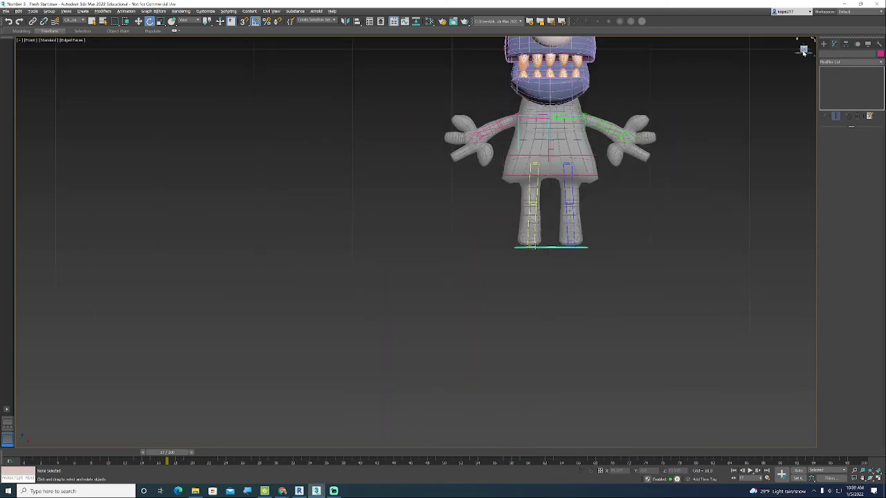
{"action": "left_click_drag", "start_coordinate": [801, 50], "coordinate": [808, 55]}
{"action": "middle_click_drag", "start_coordinate": [734, 127], "coordinate": [709, 118]}
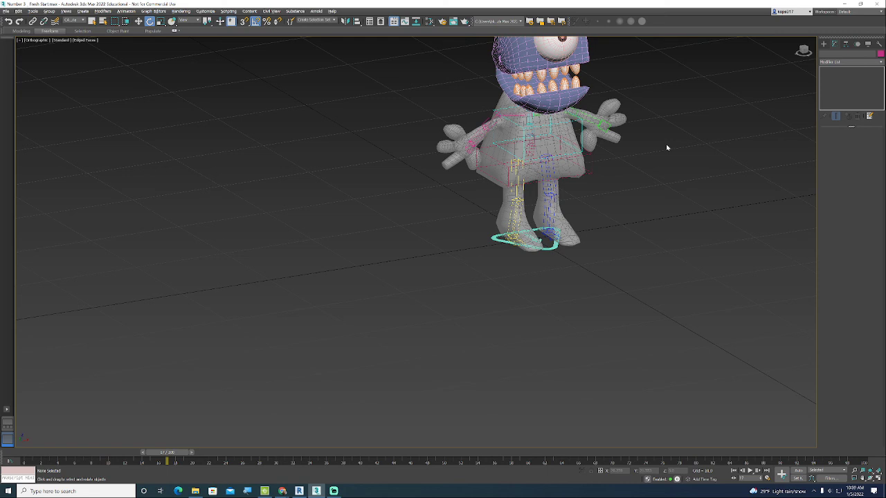
{"action": "middle_click_drag", "start_coordinate": [470, 321], "coordinate": [267, 361]}
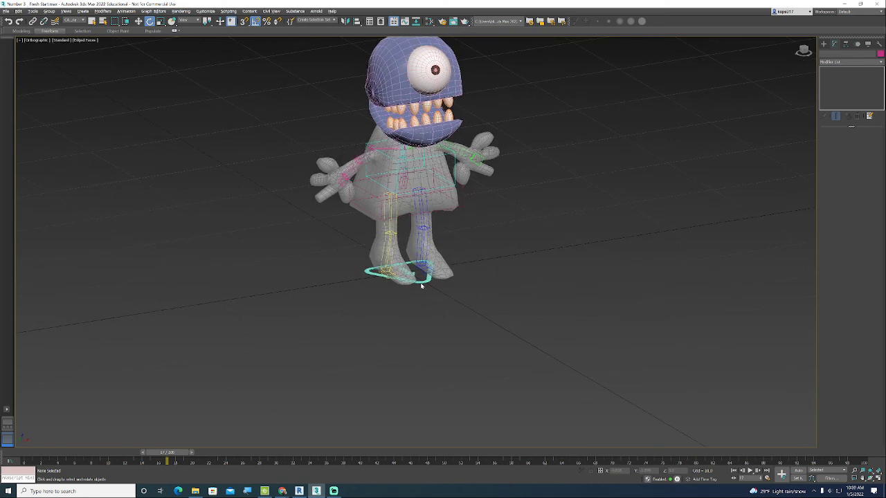
{"action": "left_click", "coordinate": [421, 283]}
{"action": "left_click", "coordinate": [857, 44]}
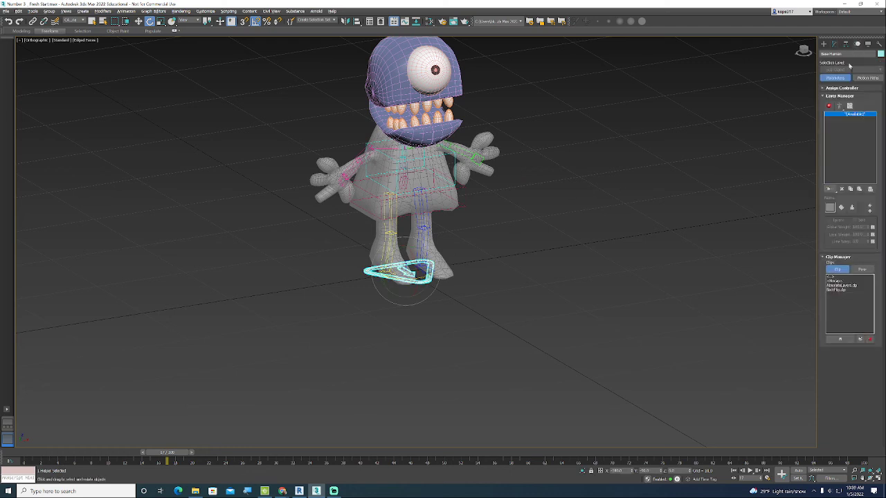
{"action": "left_click", "coordinate": [828, 193]}
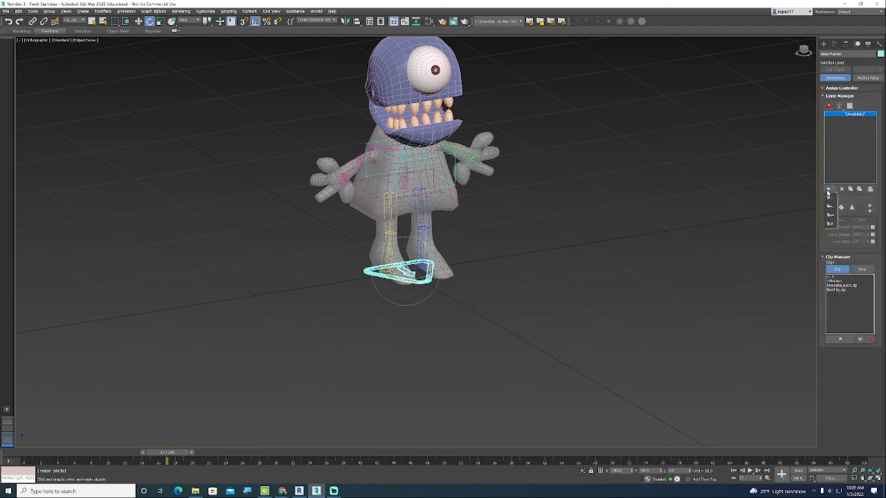
{"action": "left_click", "coordinate": [830, 222]}
{"action": "left_click", "coordinate": [829, 106]}
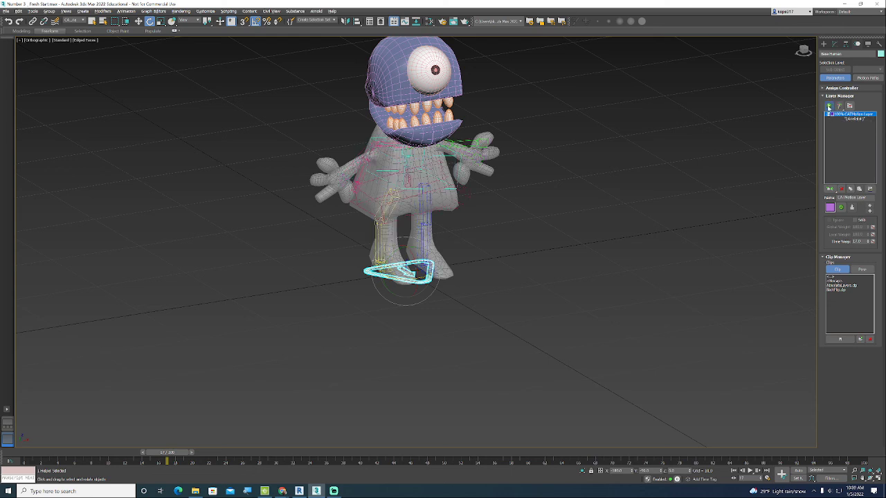
- Play the animation to preview the rig's walk cycle, return the rig to setup mode and stop playback
{"action": "left_click", "coordinate": [750, 471]}
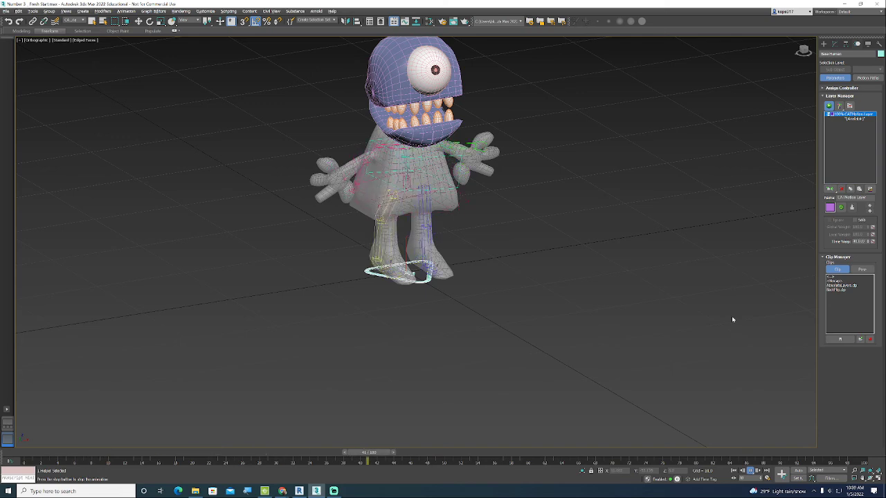
{"action": "scroll", "coordinate": [526, 310], "scroll_direction": "up", "scroll_amount": 5}
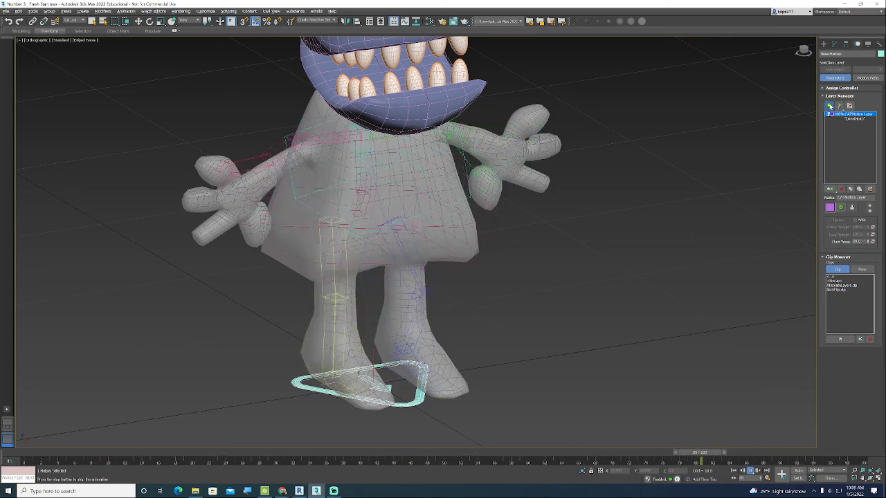
{"action": "left_click", "coordinate": [751, 471]}
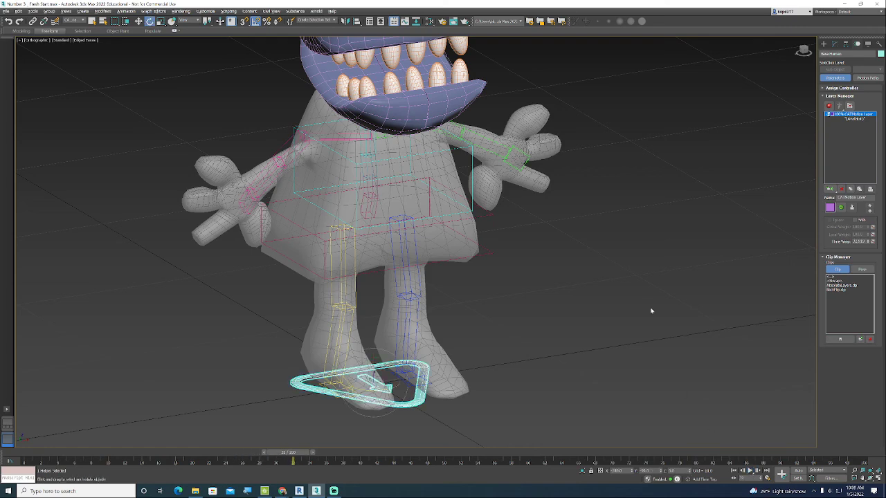
- Create a second Base Human CATParent rig beside the character and undo its creation
{"action": "left_click", "coordinate": [649, 303]}
{"action": "scroll", "coordinate": [649, 303], "scroll_direction": "down", "scroll_amount": 3}
{"action": "scroll", "coordinate": [649, 302], "scroll_direction": "down", "scroll_amount": 2}
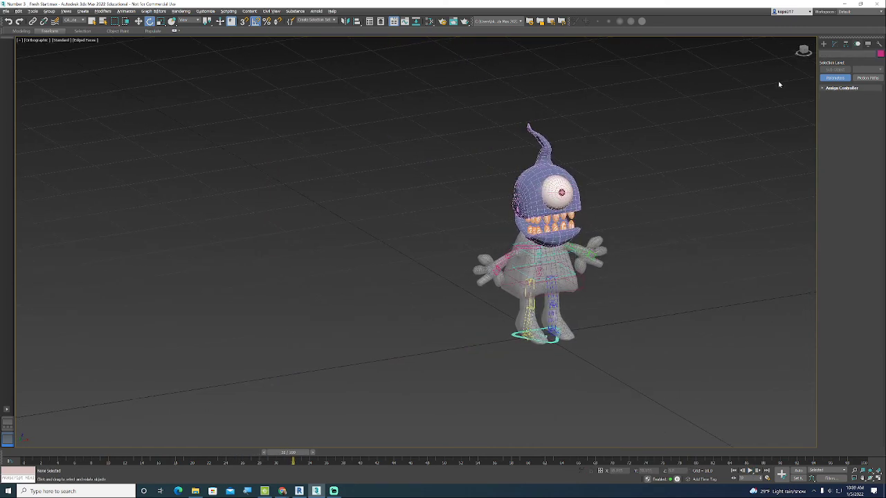
{"action": "left_click", "coordinate": [824, 43]}
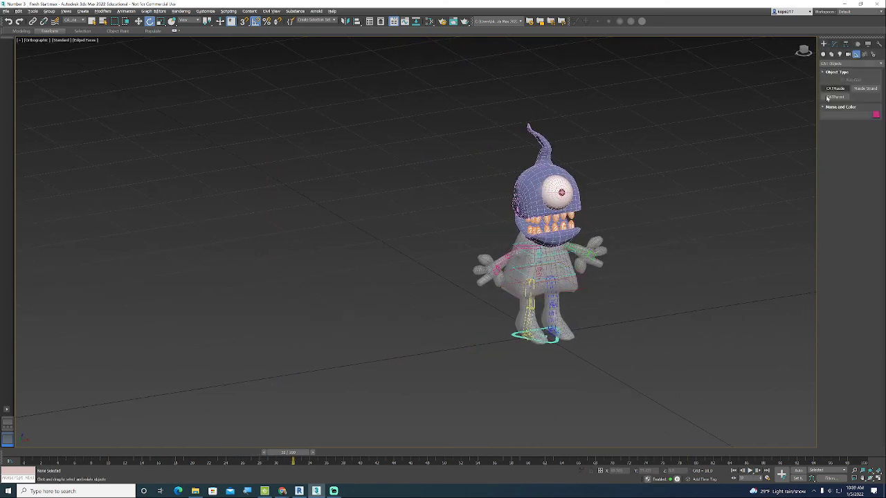
{"action": "left_click", "coordinate": [828, 98]}
{"action": "left_click", "coordinate": [827, 98]}
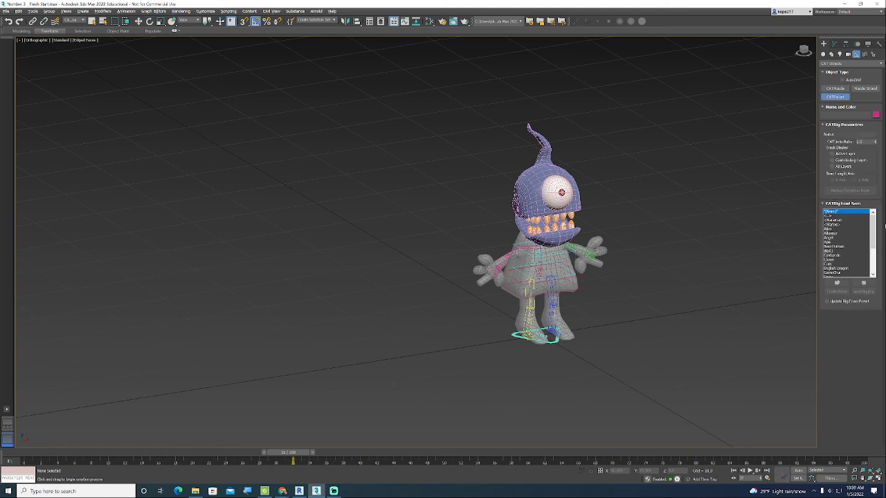
{"action": "left_click", "coordinate": [831, 247]}
{"action": "left_click_drag", "start_coordinate": [421, 352], "coordinate": [423, 302]}
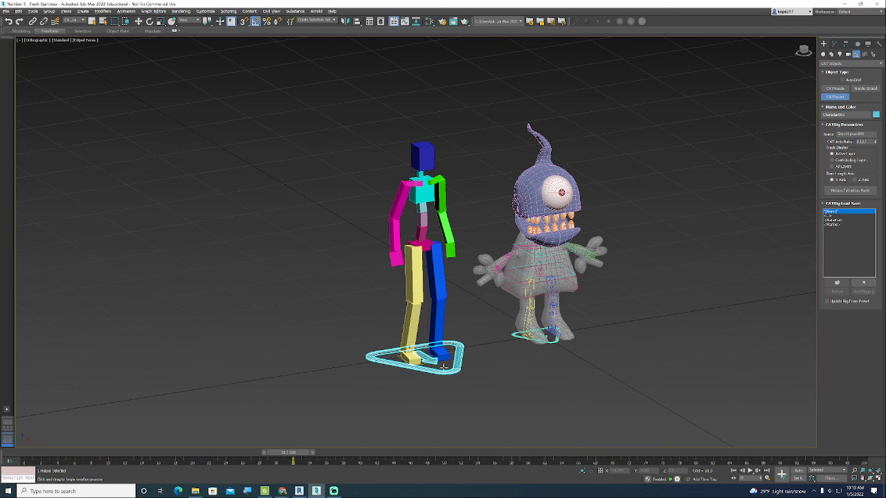
{"action": "key", "text": "ctrl+z"}
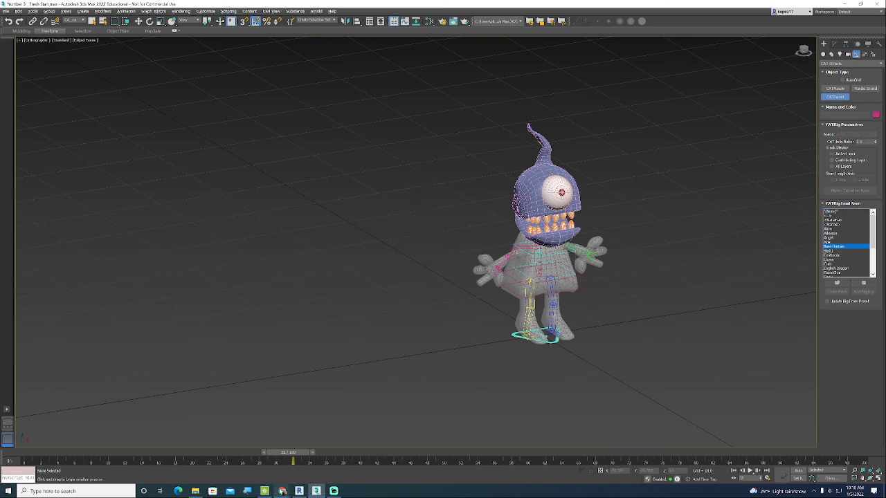
{"action": "mouse_move", "coordinate": [283, 490]}
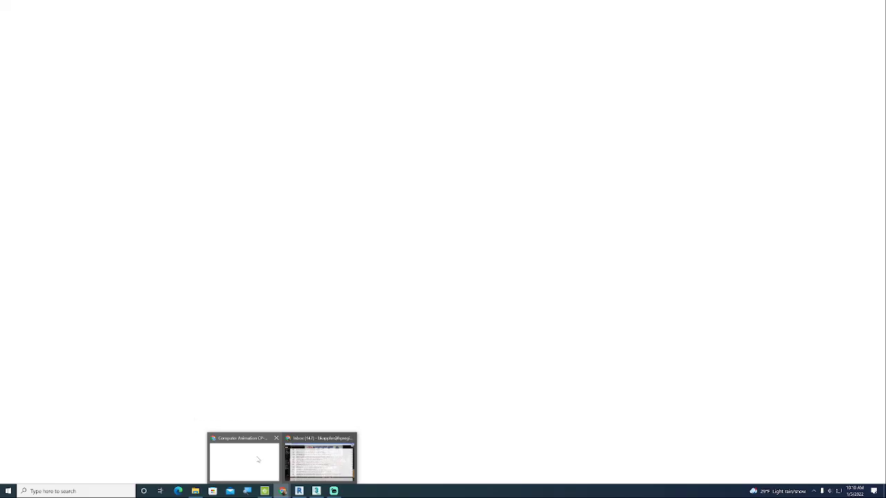
{"action": "left_click", "coordinate": [257, 459]}
{"action": "left_click", "coordinate": [334, 491]}
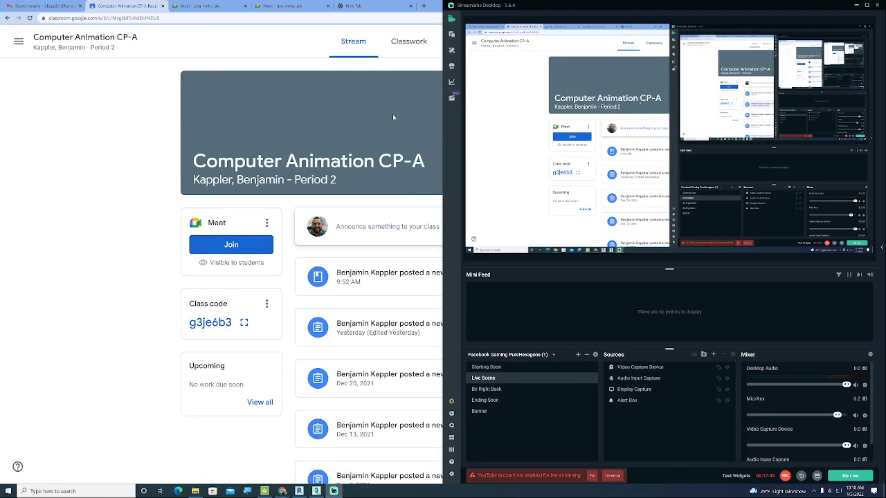